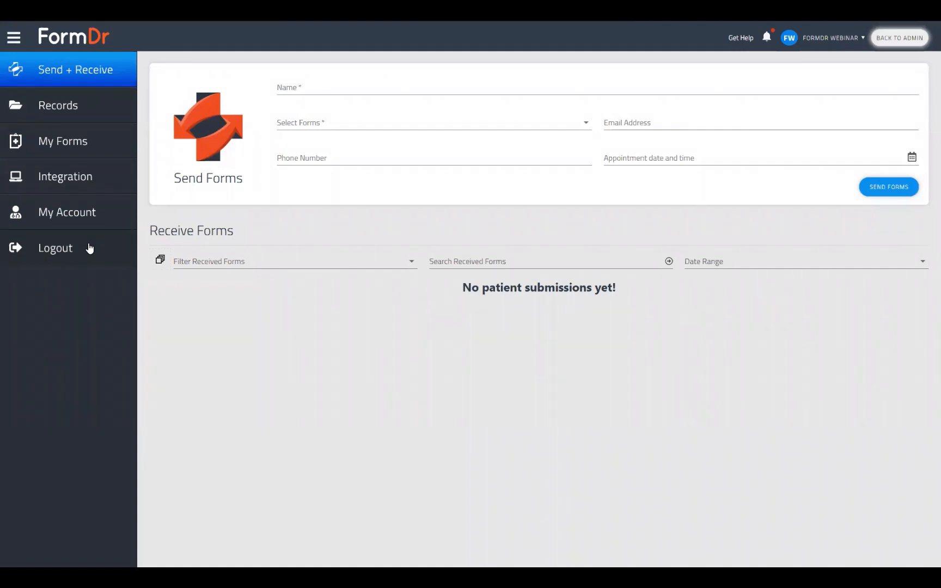
Open the FormDr Training packet's forms for editing and save the form name as Demographics.
click(66, 153)
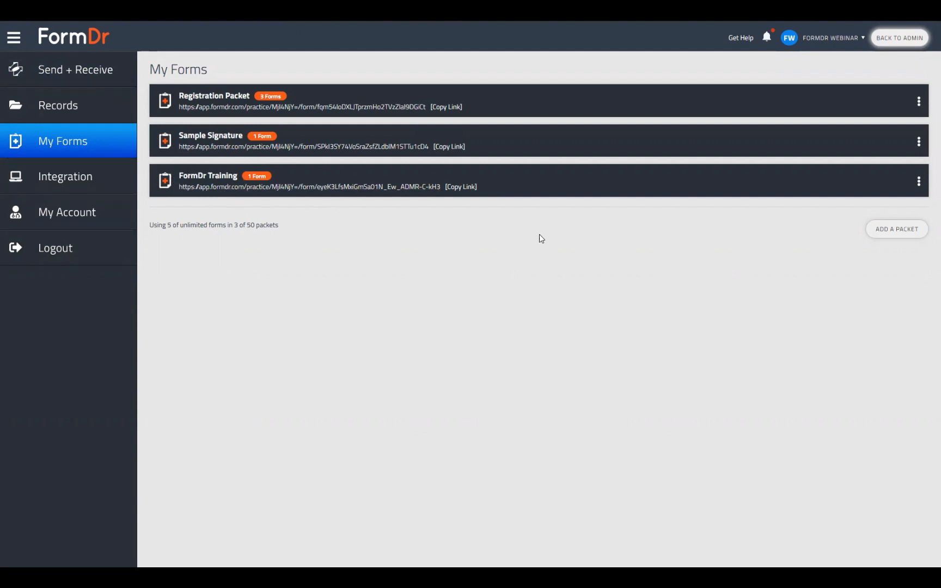
click(919, 181)
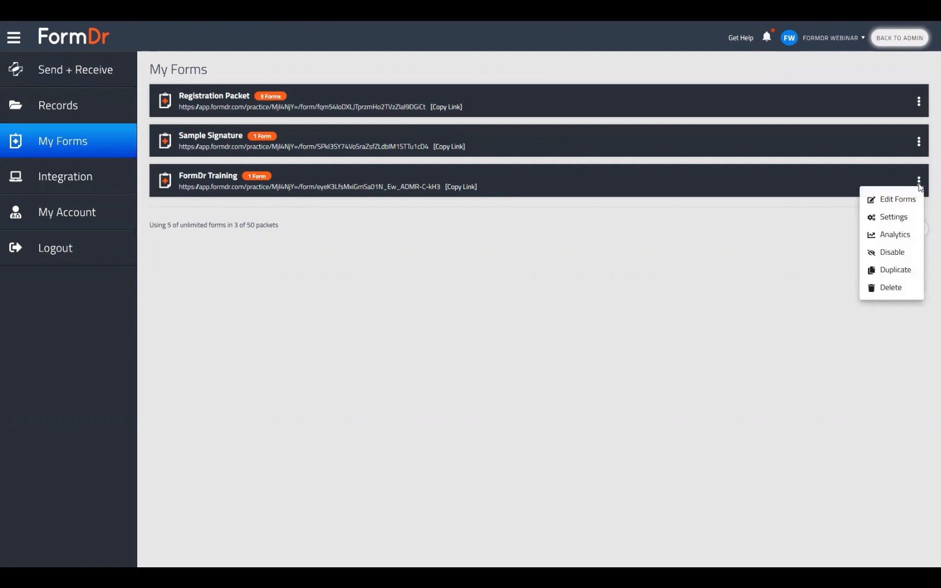
click(890, 201)
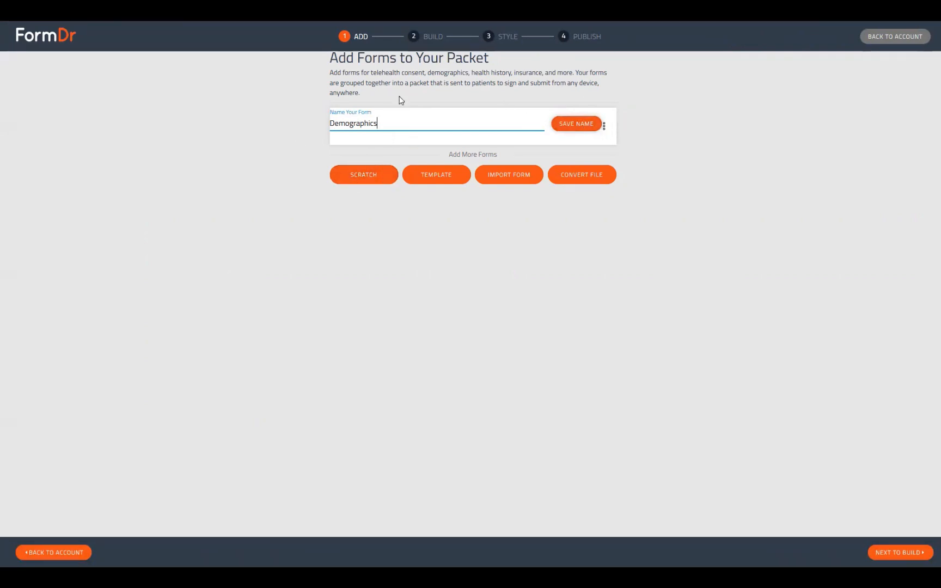
click(554, 126)
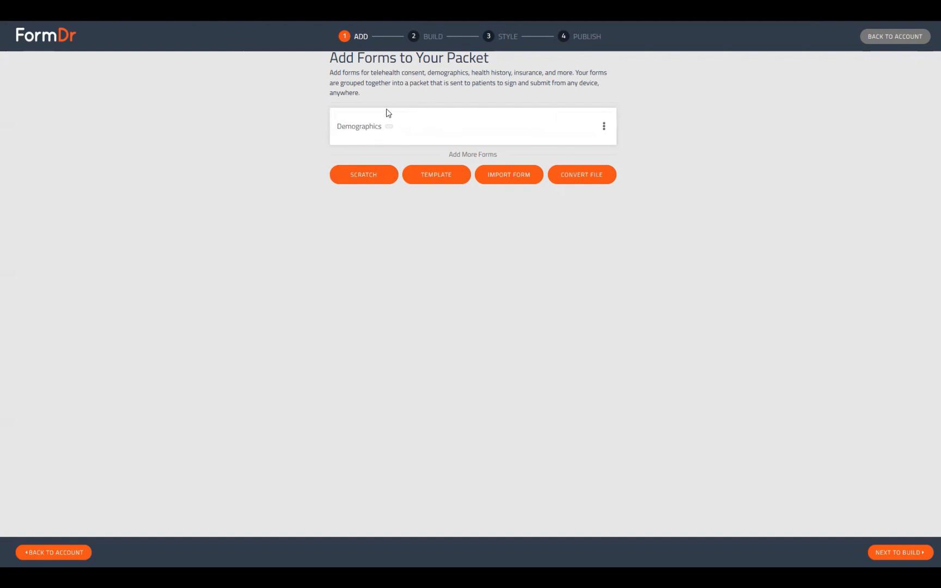
click(882, 553)
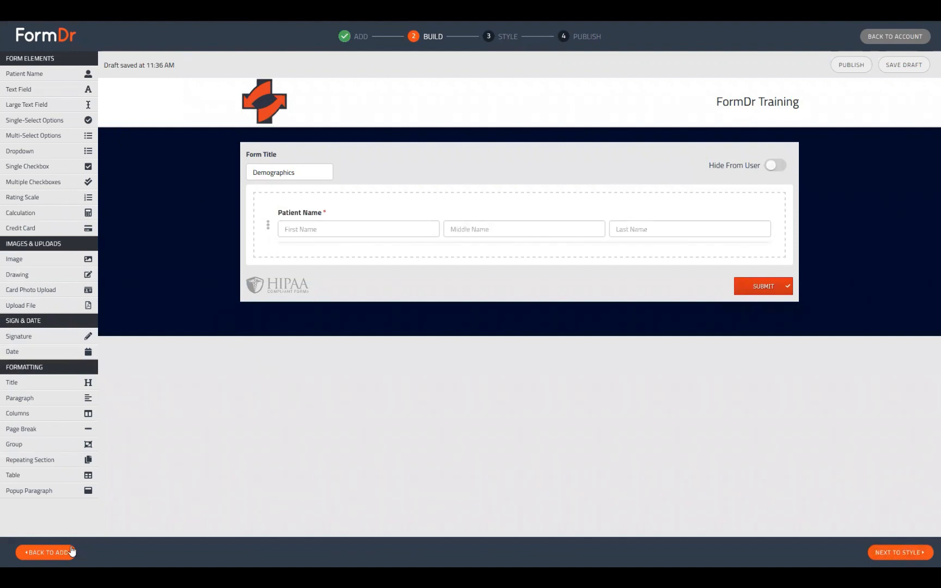
mouse_move(364, 223)
click(55, 552)
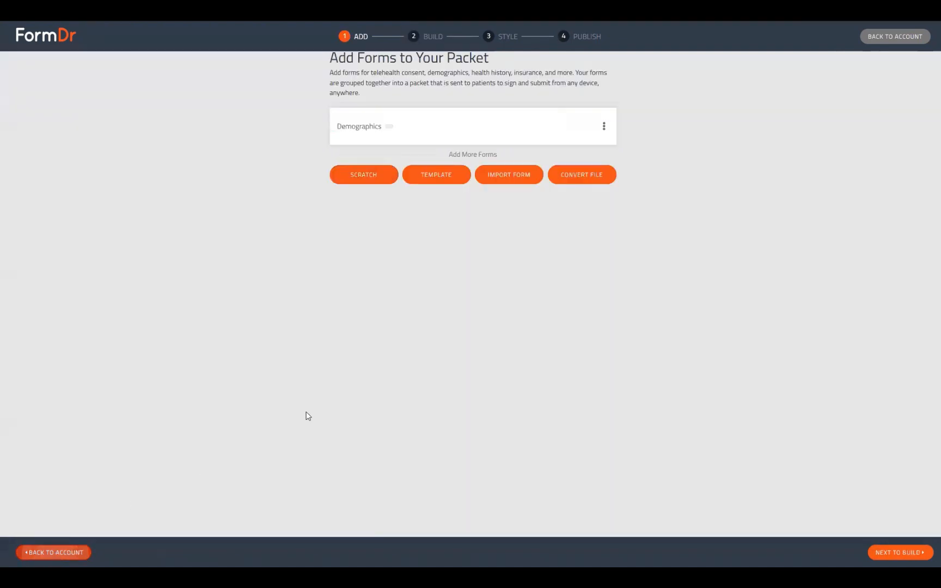
click(359, 182)
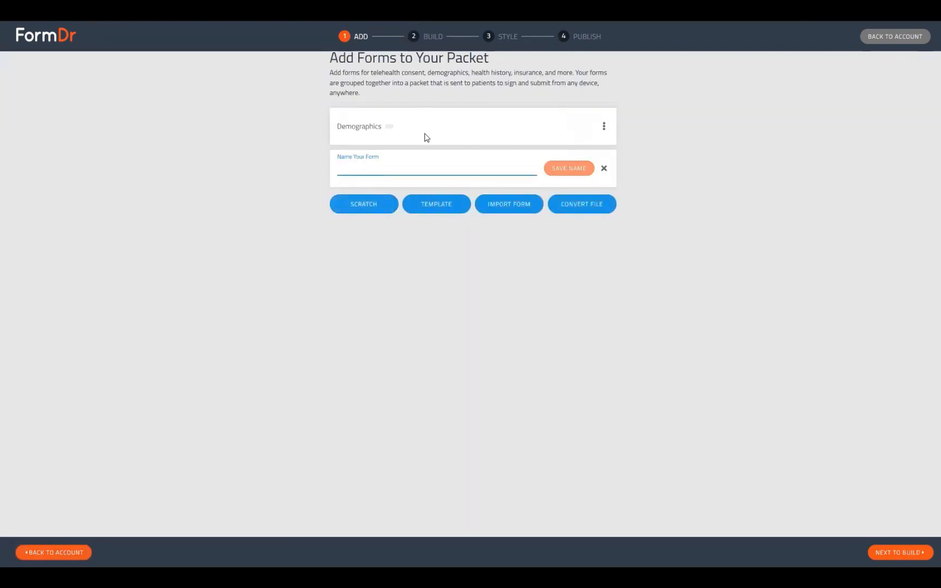
click(606, 173)
click(604, 169)
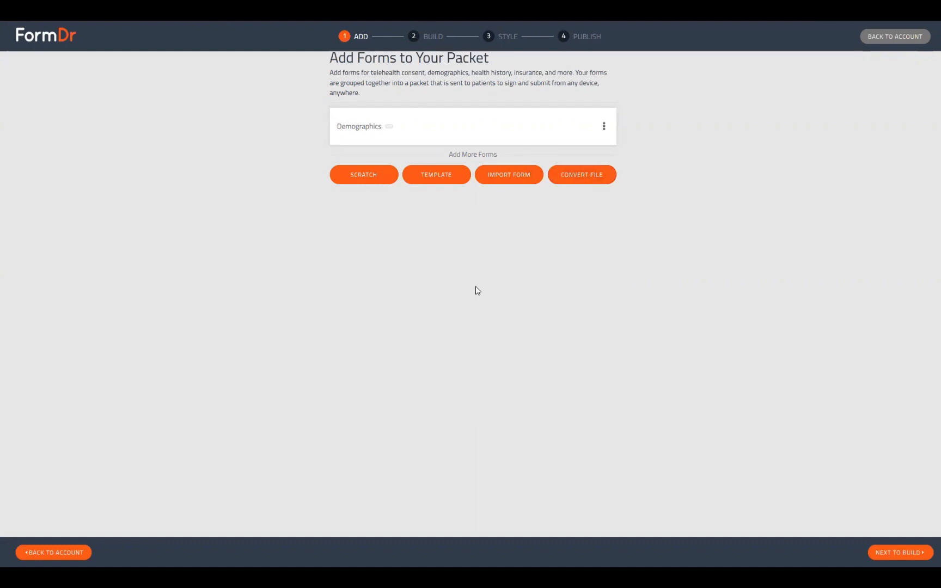
Proceed to the build stage of the Demographics form and add a Date element and a Text Field below Patient Name.
click(885, 554)
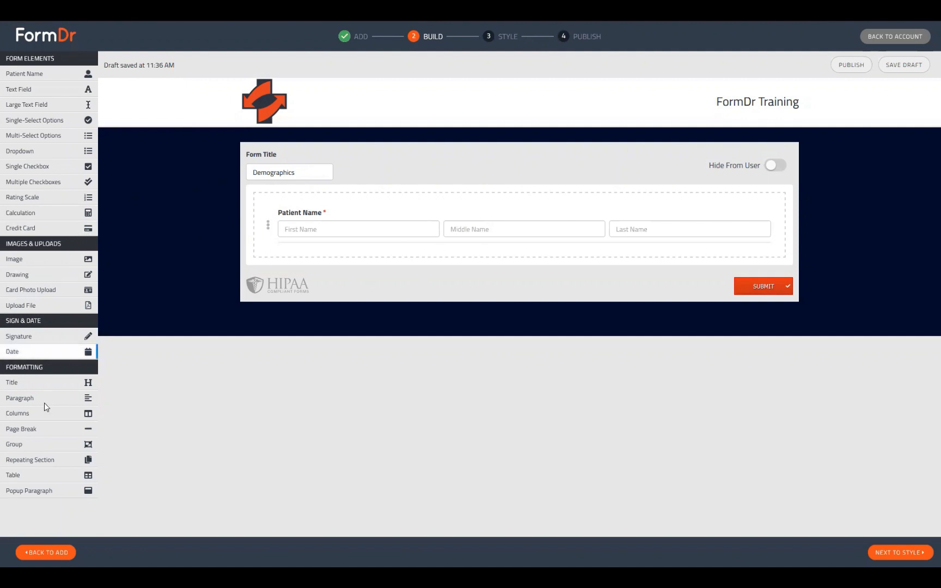
click(26, 352)
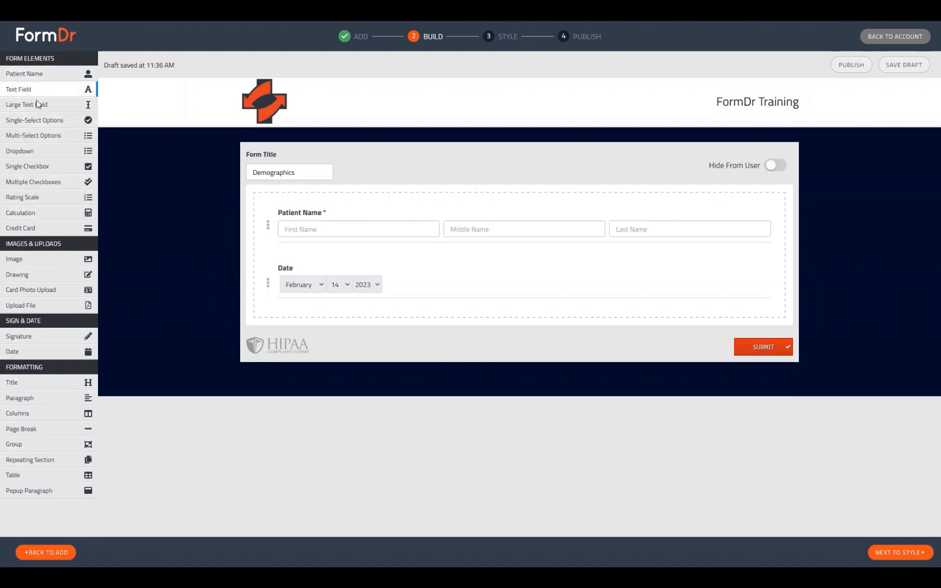
drag(38, 96, 326, 319)
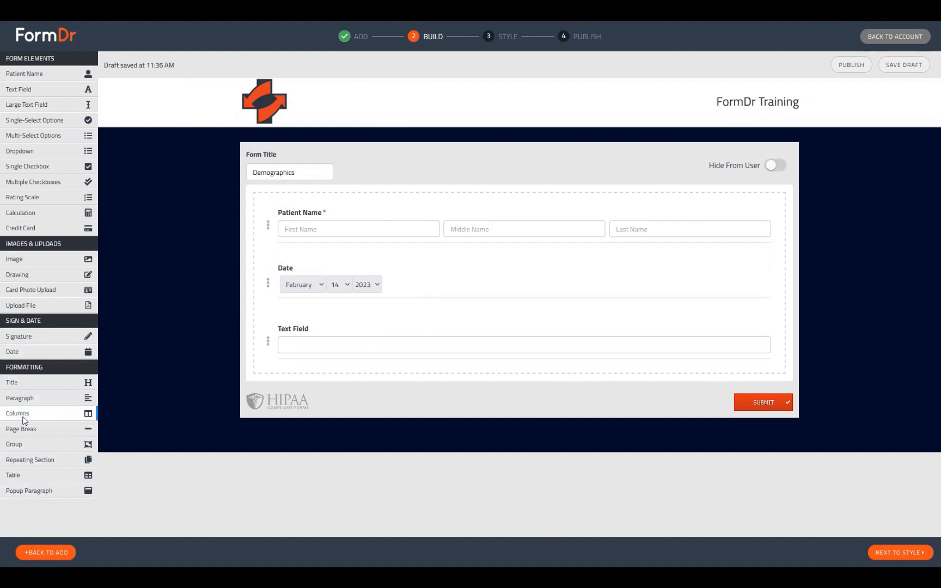
Add a Columns element above Patient Name and move the Patient Name and Date fields into it side by side.
drag(24, 420, 347, 224)
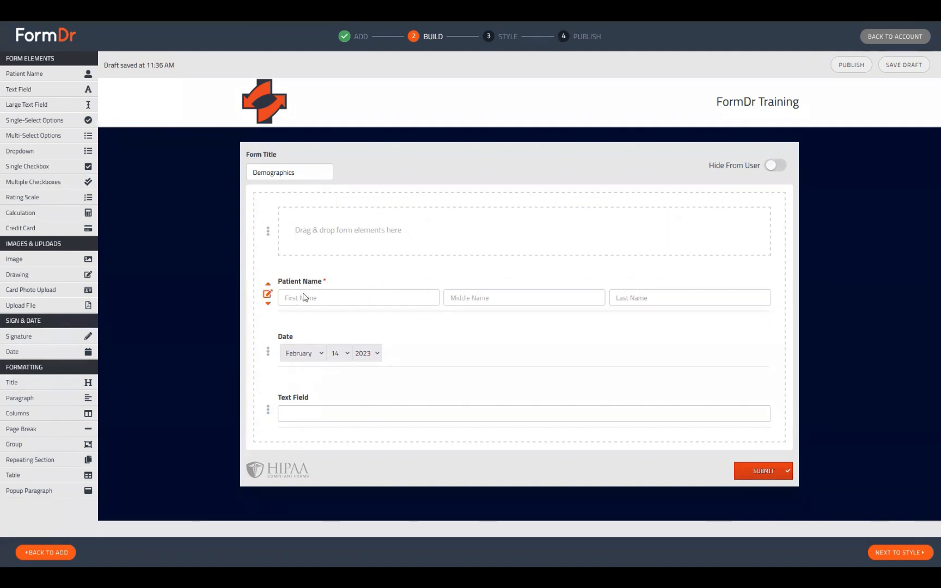
drag(308, 289, 372, 230)
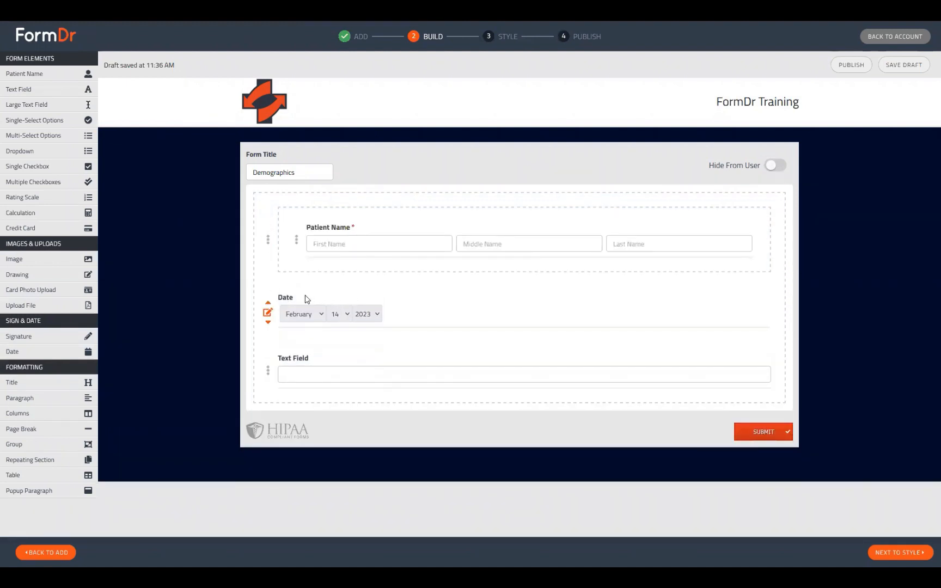
drag(305, 299, 360, 271)
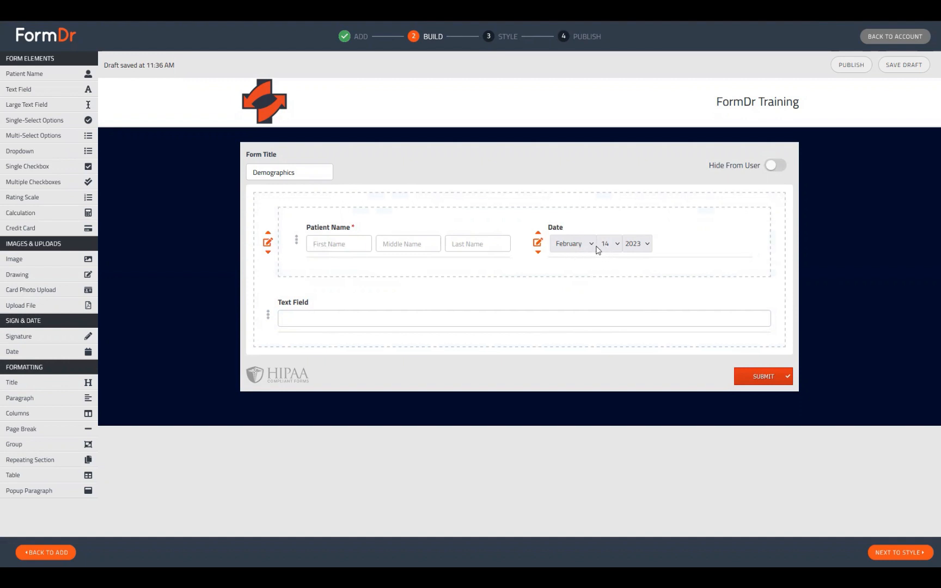
Retitle the Date field as Date of Birth and turn off its Today Default option.
click(538, 243)
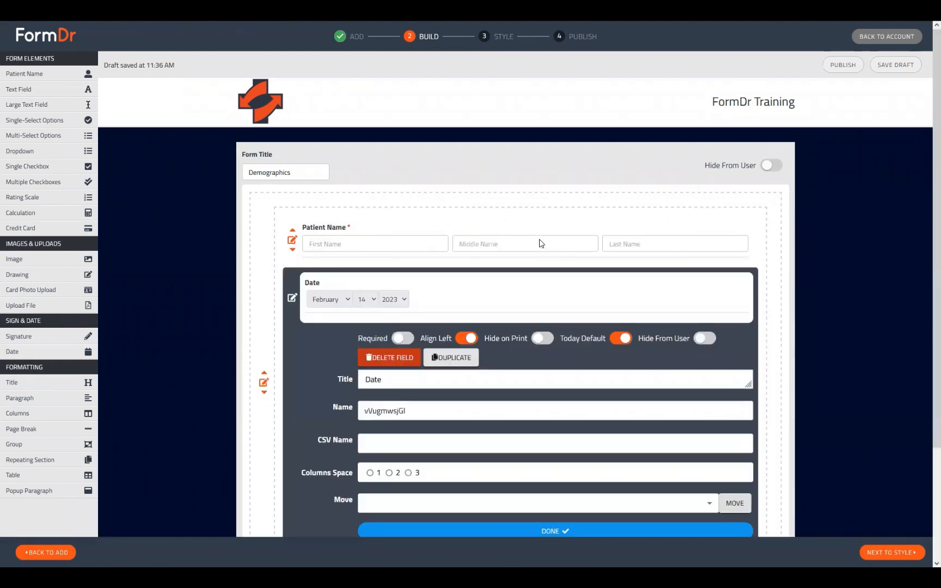
click(416, 376)
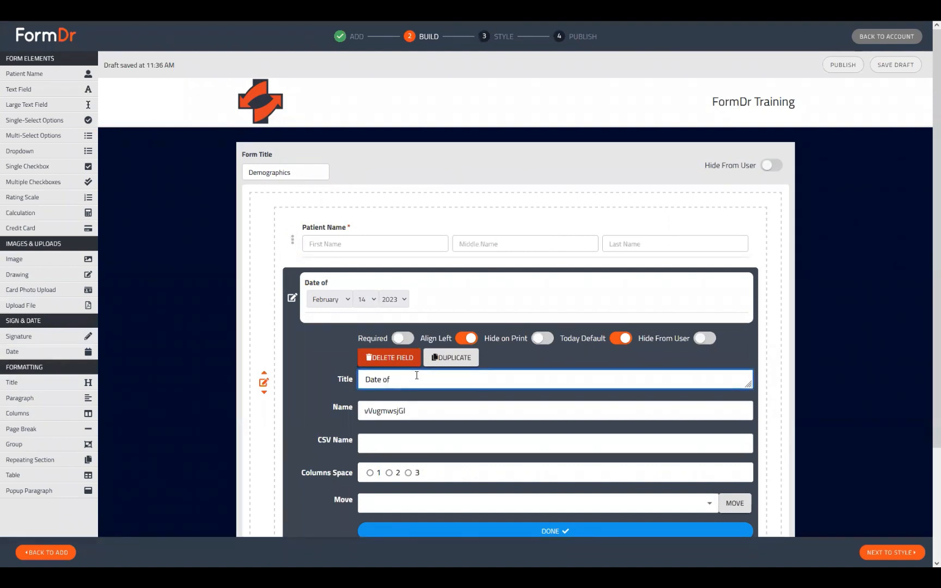
text(of Birth)
click(619, 339)
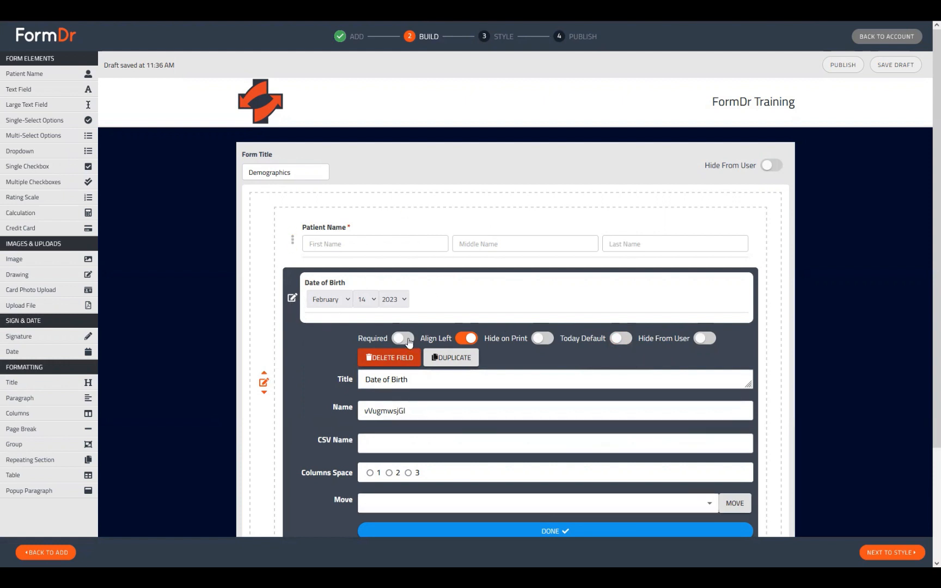
click(292, 298)
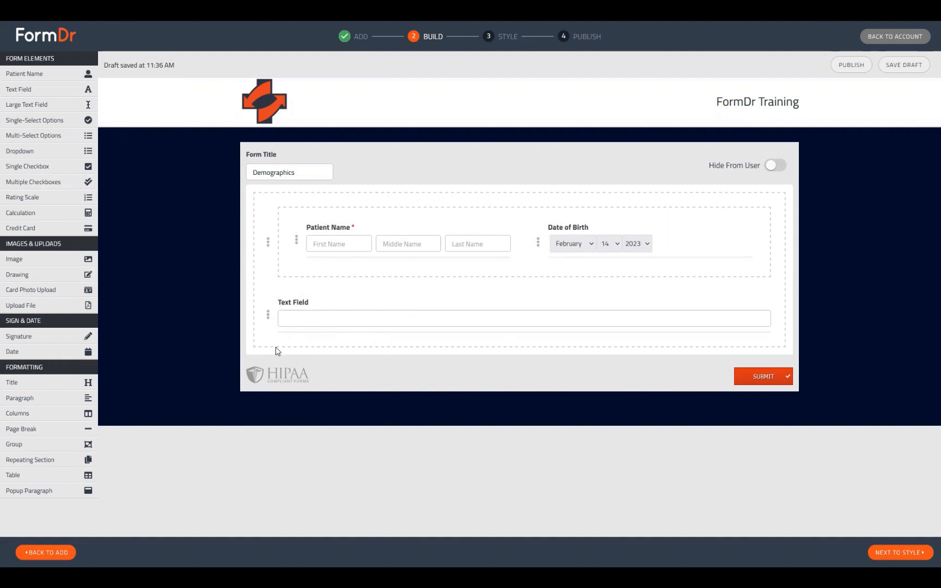
Add a second Columns element below the first, move the Text Field into it and duplicate that field twice.
drag(17, 419, 309, 308)
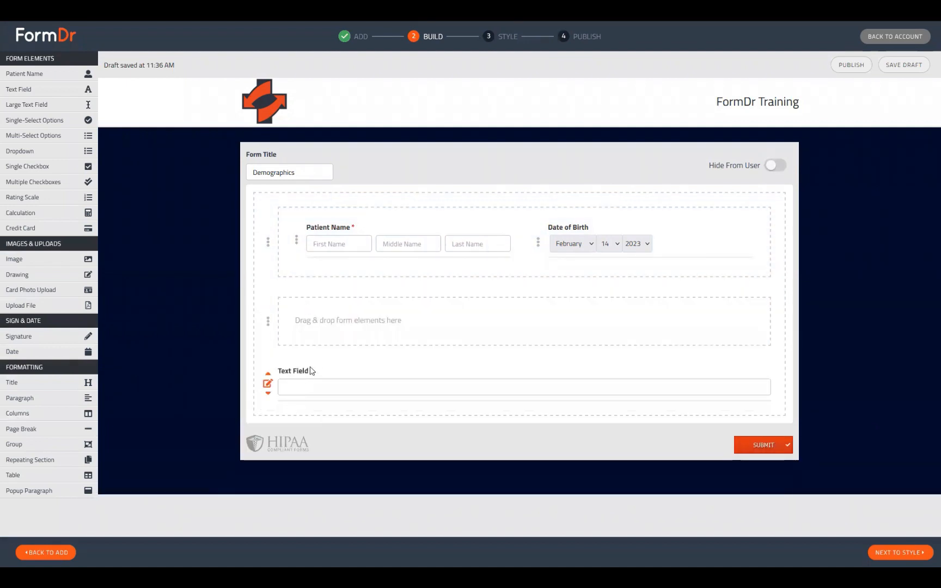
drag(308, 370, 330, 330)
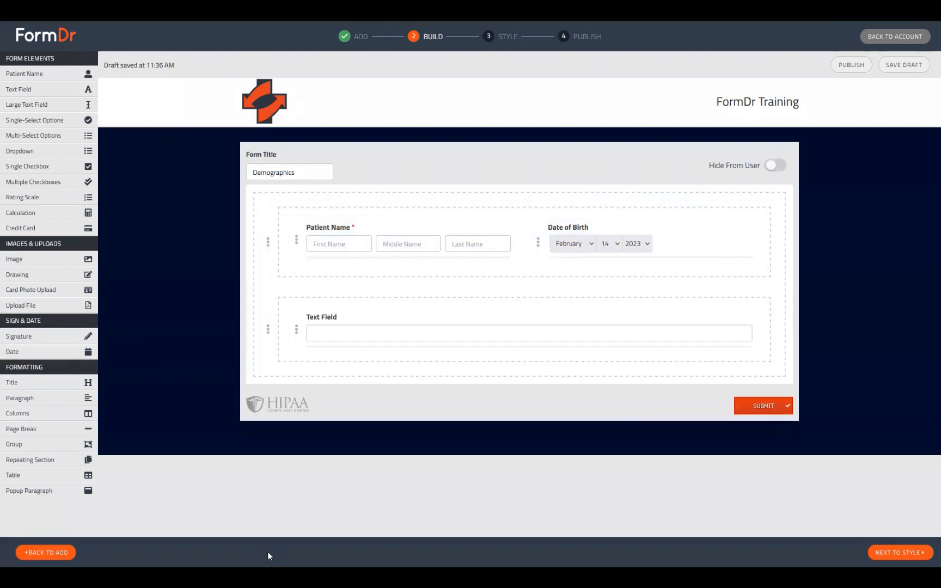
click(297, 332)
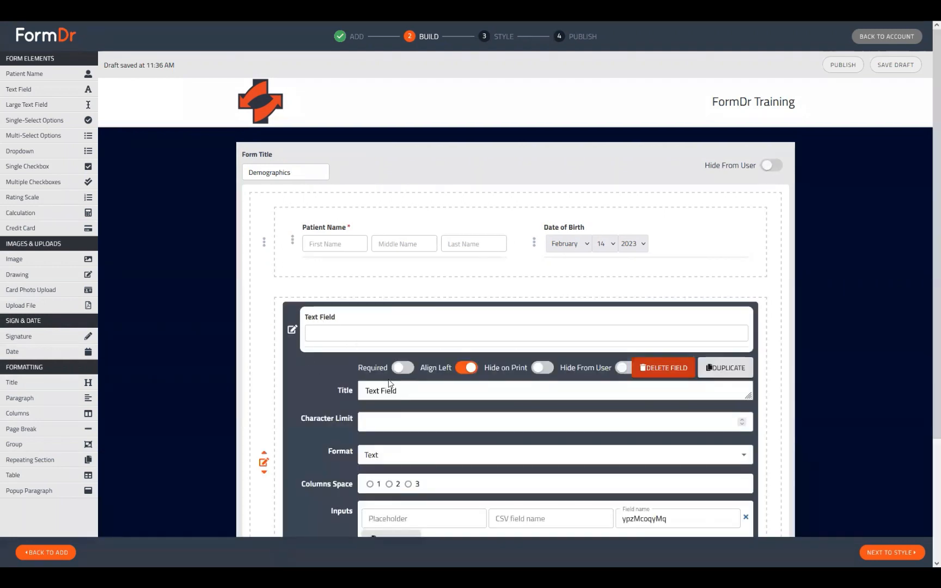
scroll(490, 389, down, 1)
scroll(483, 461, down, 2)
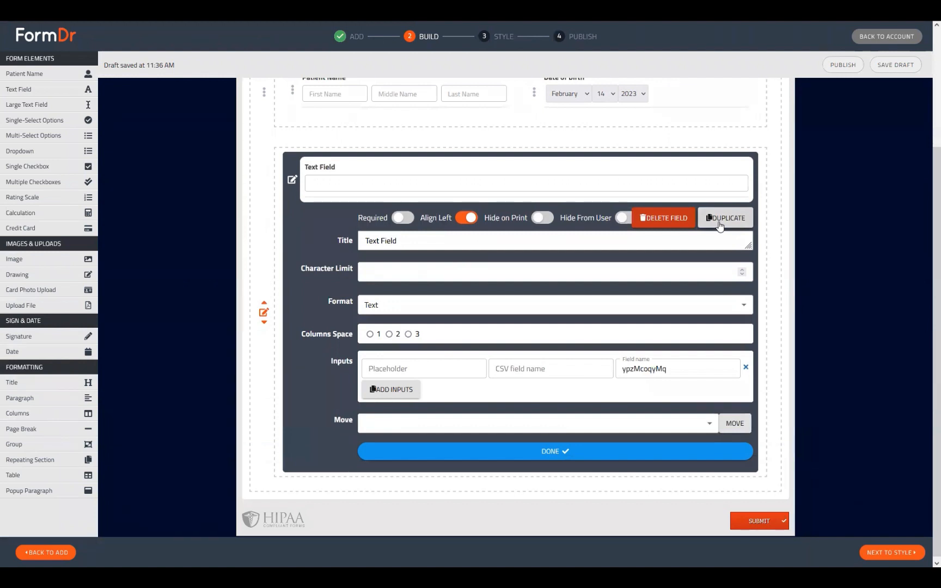
click(721, 219)
click(720, 219)
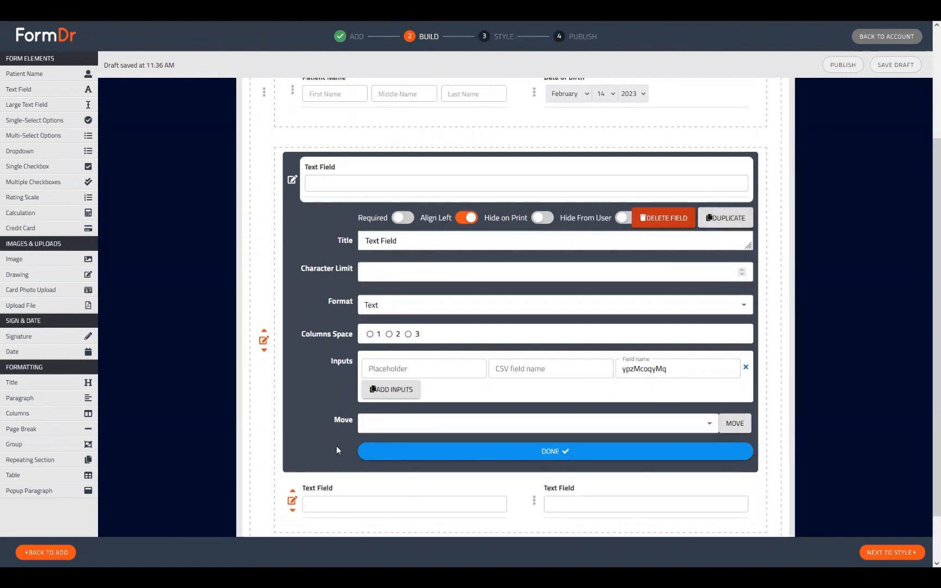
Title the first text field SSN, set its format to SSN and give it the placeholder ___-__-____.
triple_click(387, 241)
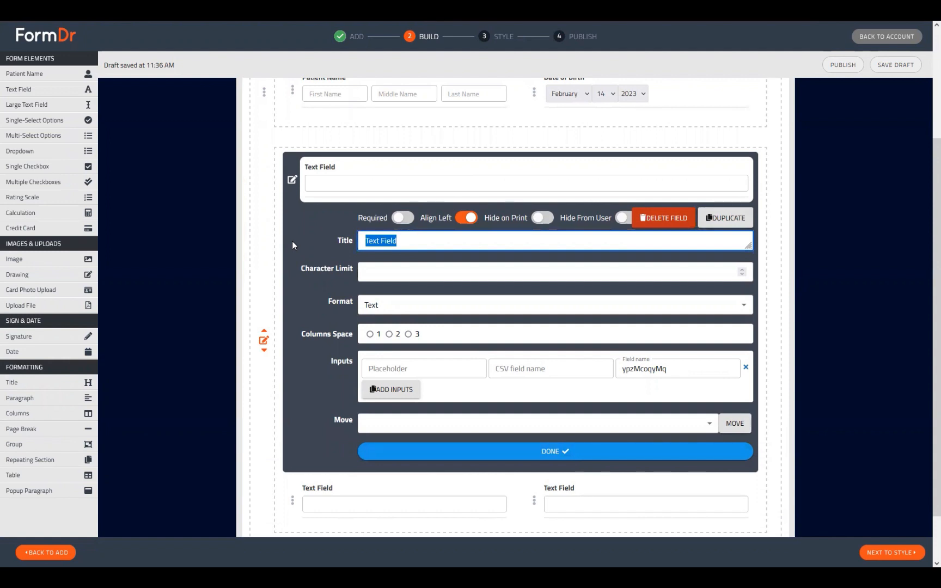
text(SSN)
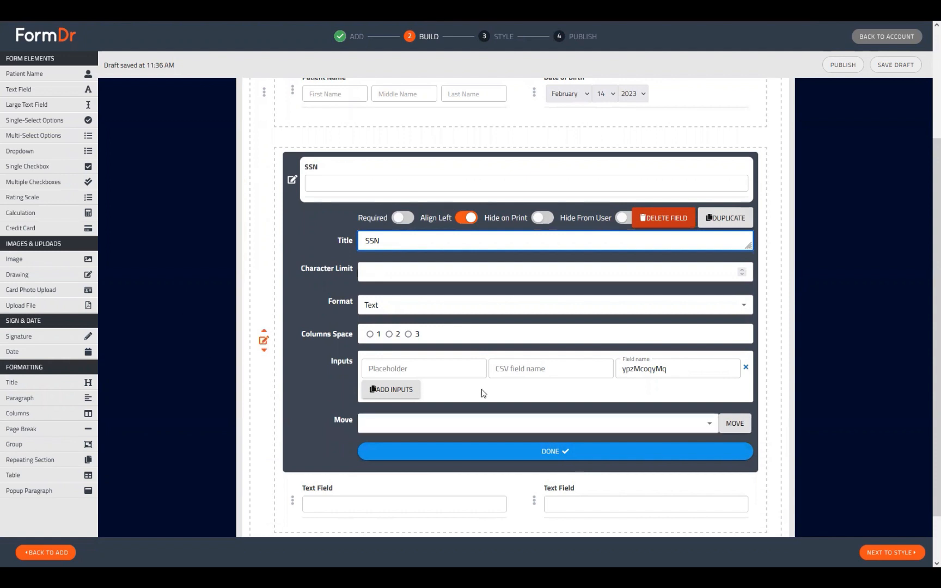
click(399, 309)
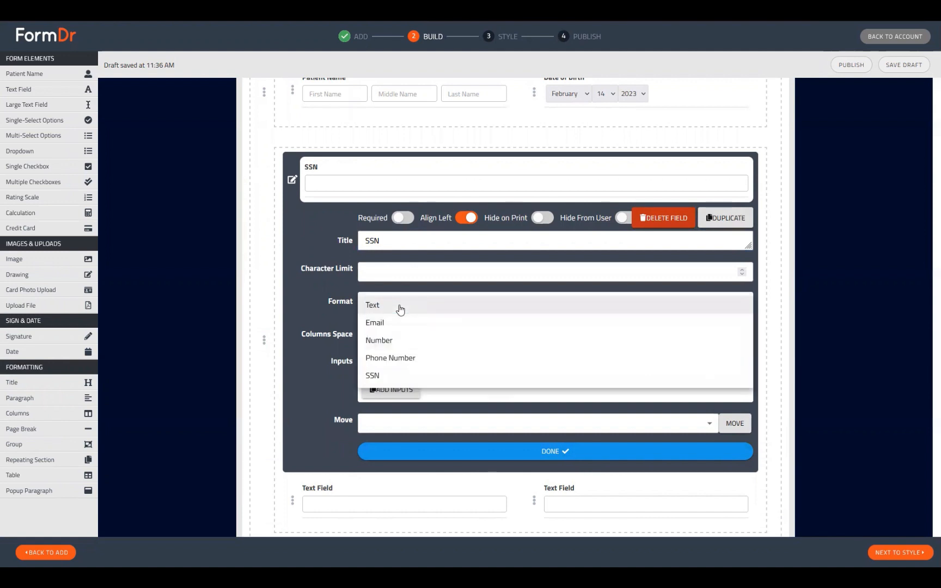
click(387, 377)
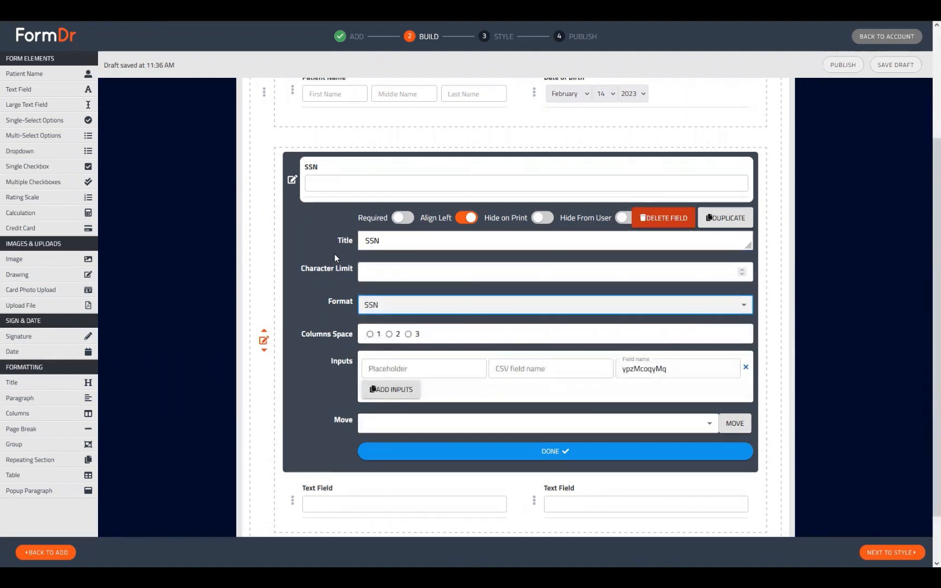
click(364, 364)
click(395, 363)
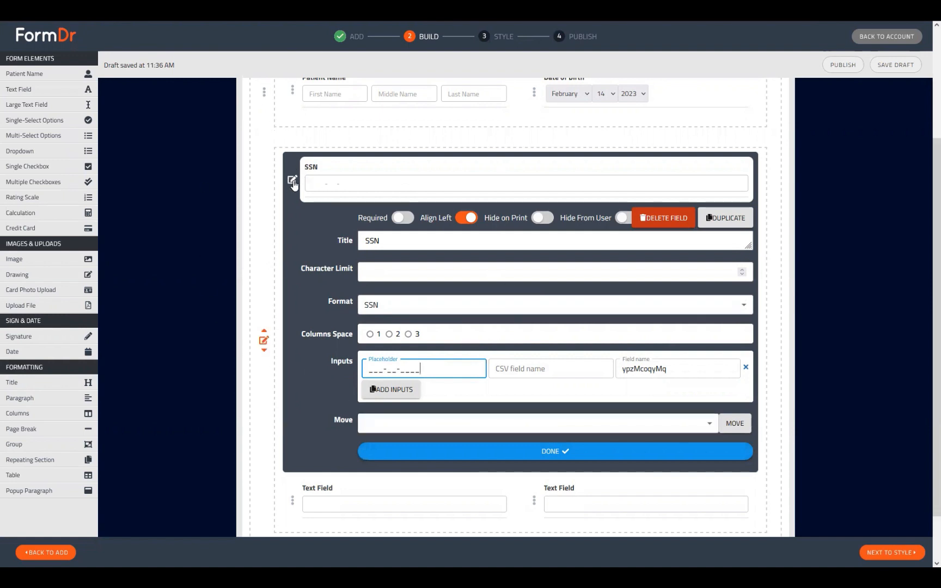
click(445, 453)
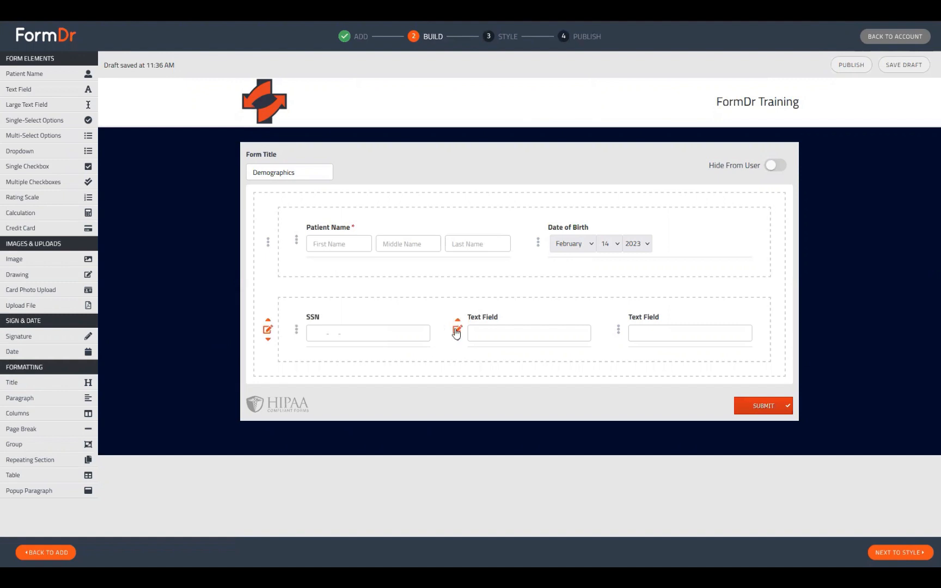
Title the middle text field Phone Number, set its format to Phone Number and its placeholder to (___)___-____.
click(441, 357)
scroll(425, 362, down, 4)
drag(413, 250, 244, 249)
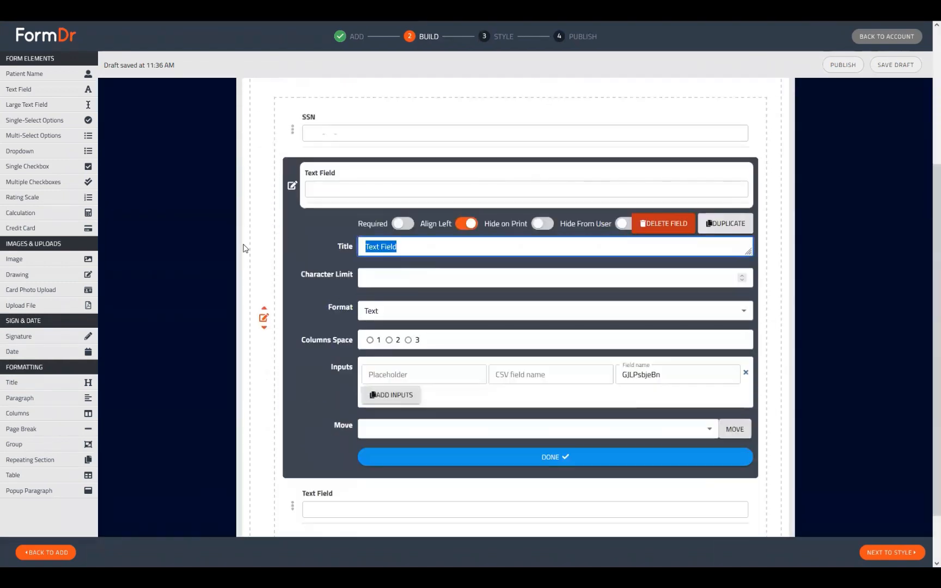
text(Phone Number)
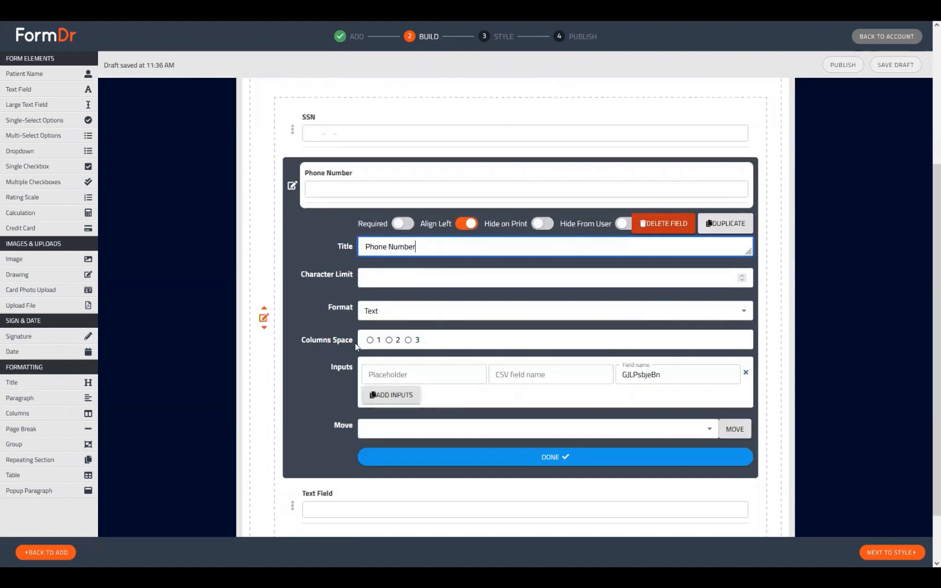
click(387, 320)
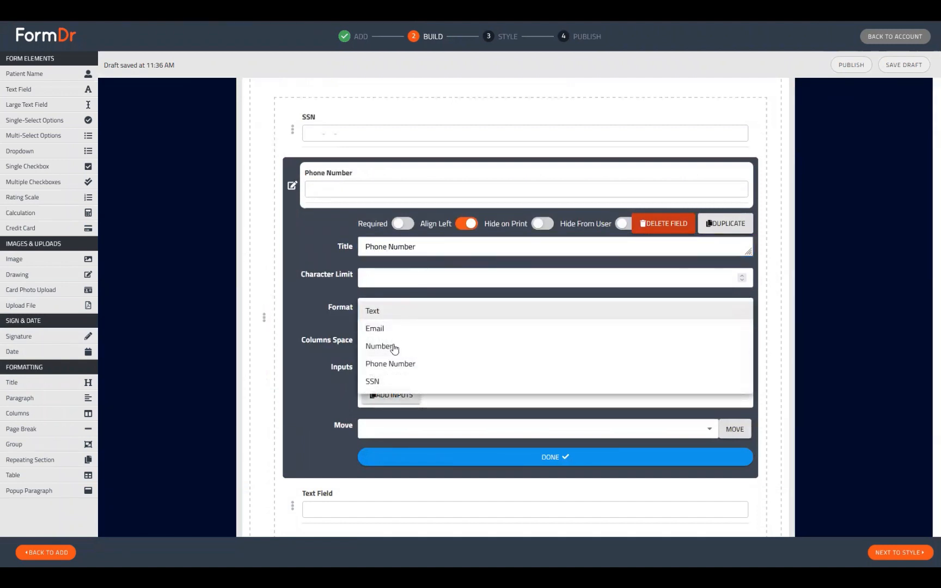
click(396, 364)
click(388, 373)
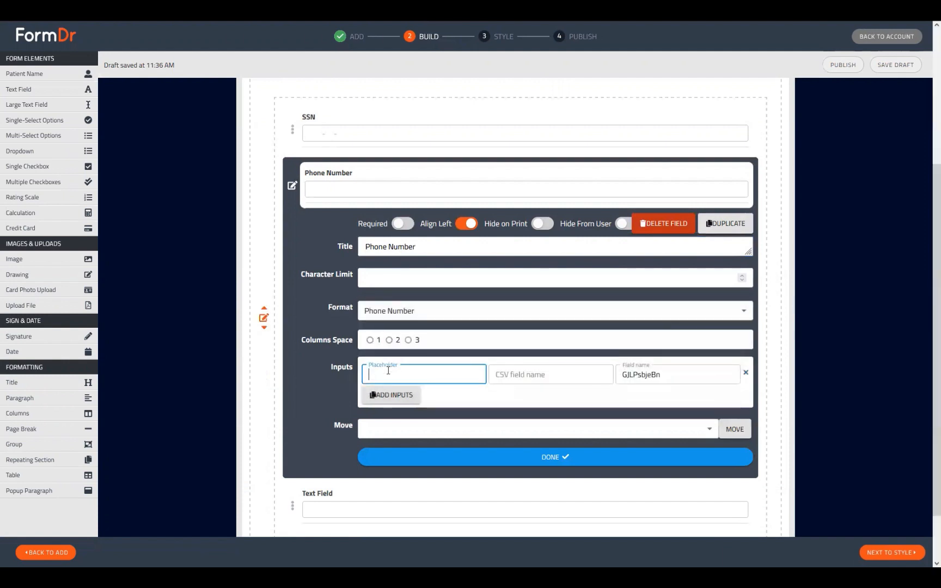
text((___)___-____)
click(392, 463)
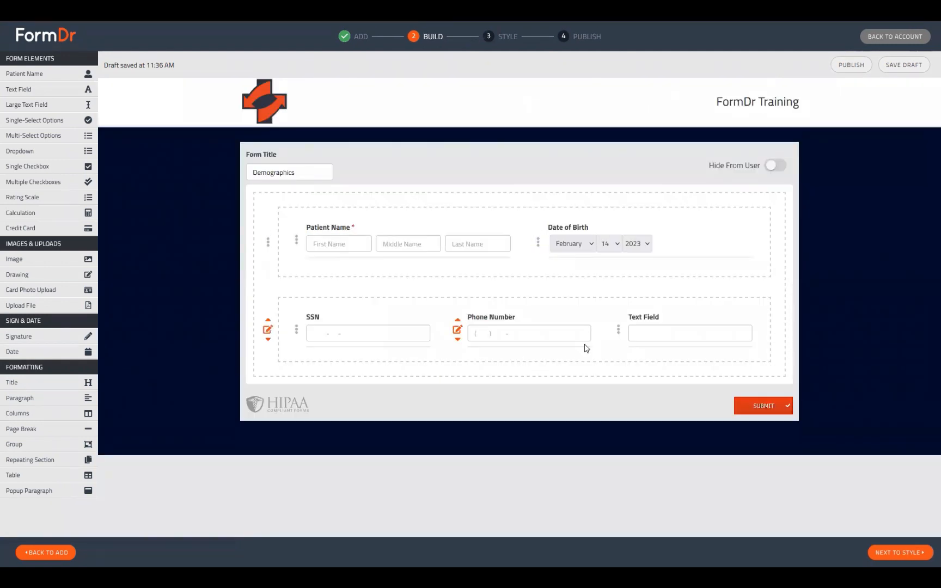
Title the third text field Email Address, set its format to Email and give it the placeholder @.
click(618, 330)
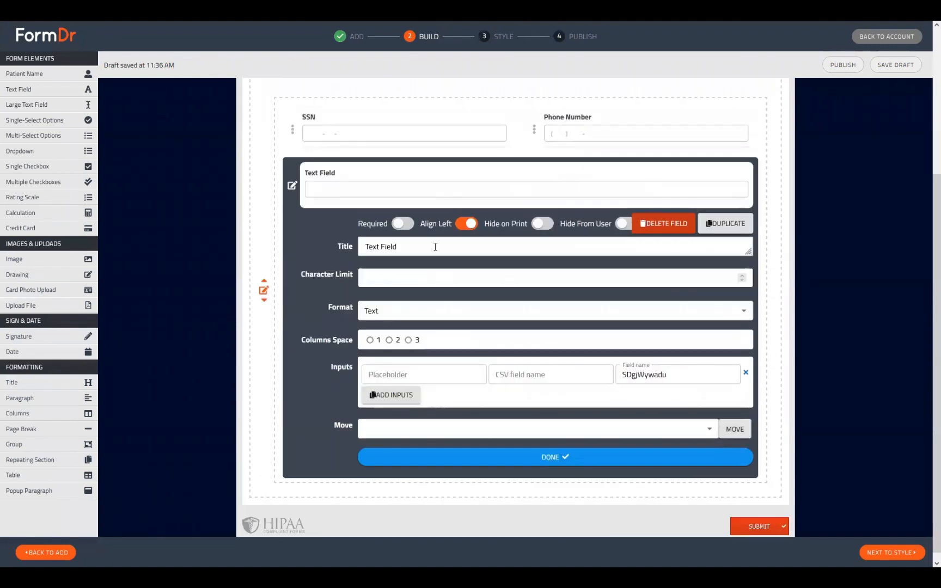
text(E)
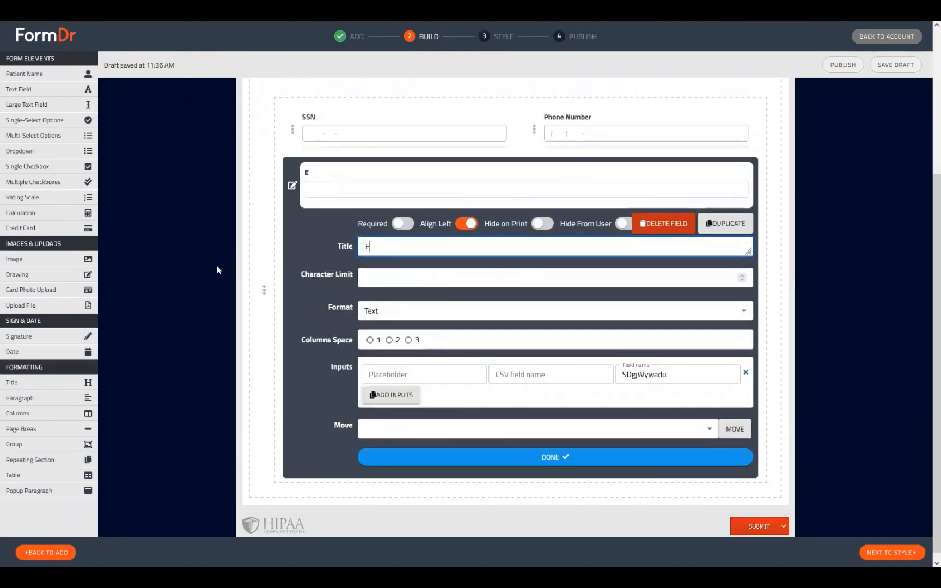
text(mail Address)
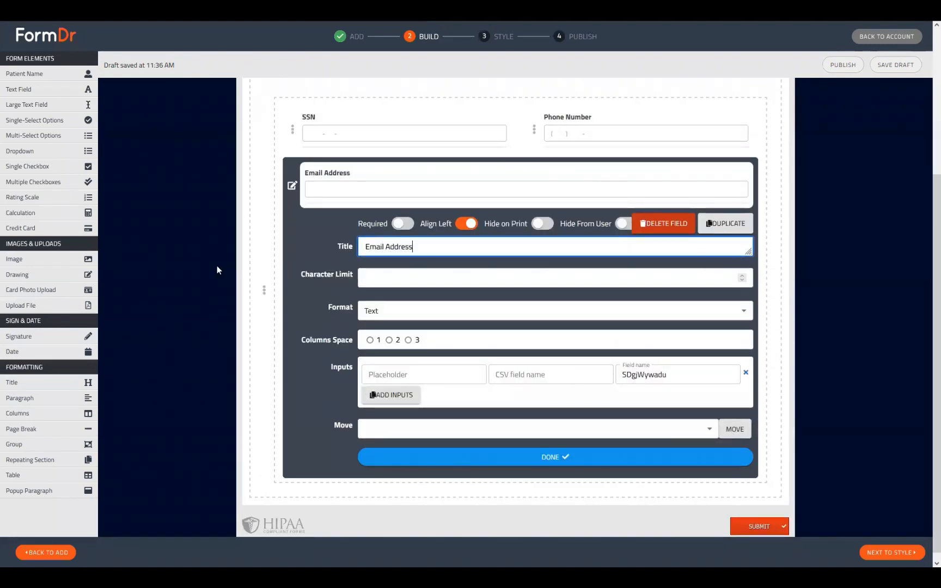
click(374, 311)
click(381, 331)
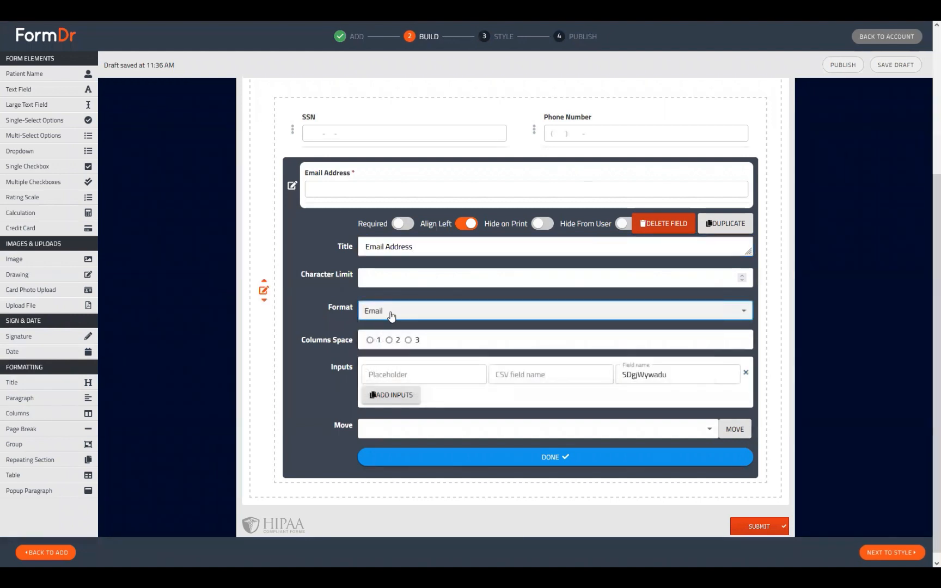
click(381, 376)
text(@)
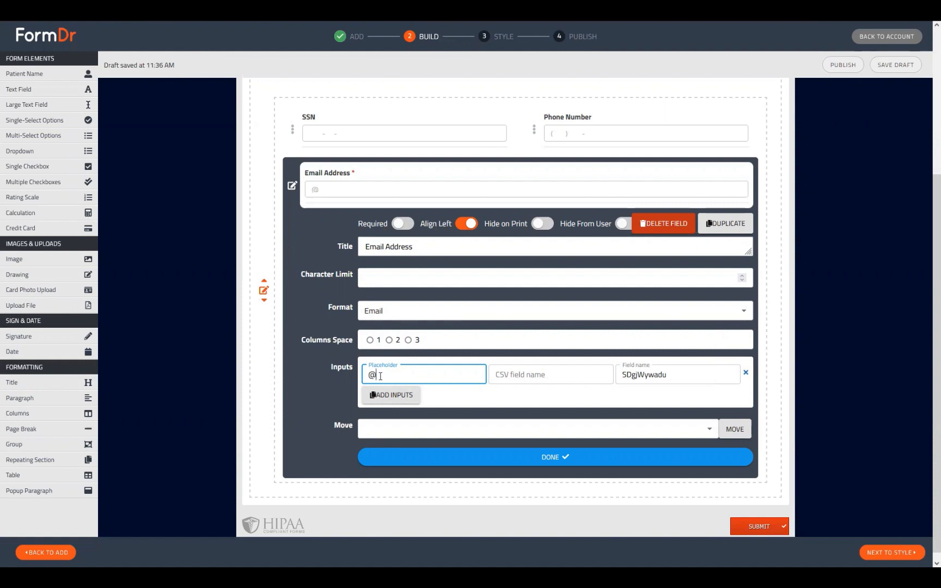
click(517, 459)
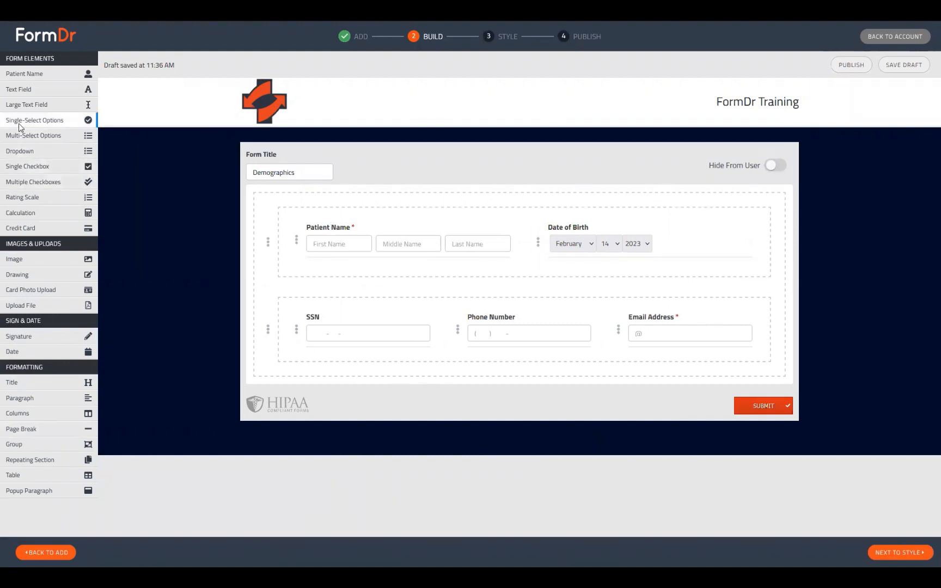
Add a Single-Select Options field and a Dropdown field to the second Columns element, below the SSN, phone and email fields.
drag(33, 183, 411, 465)
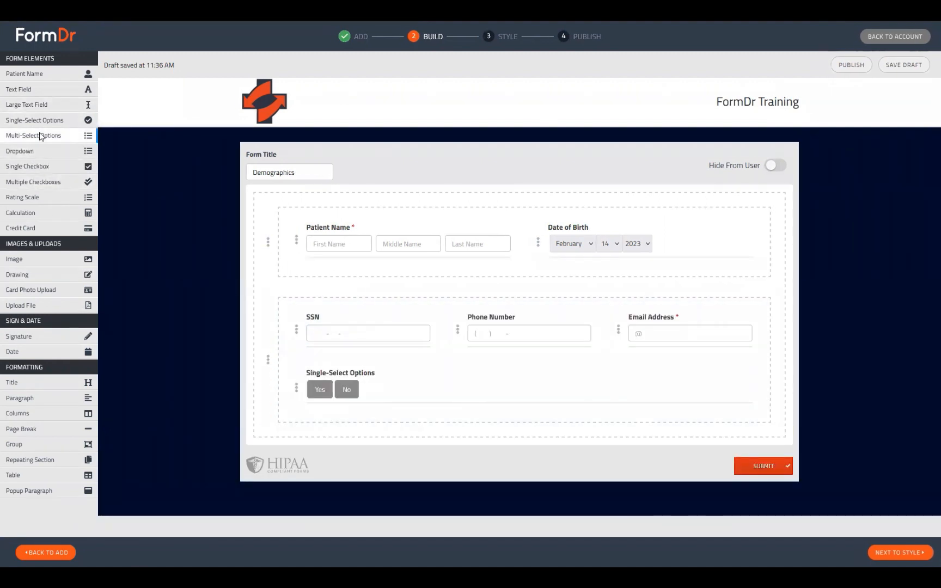
drag(33, 151, 353, 444)
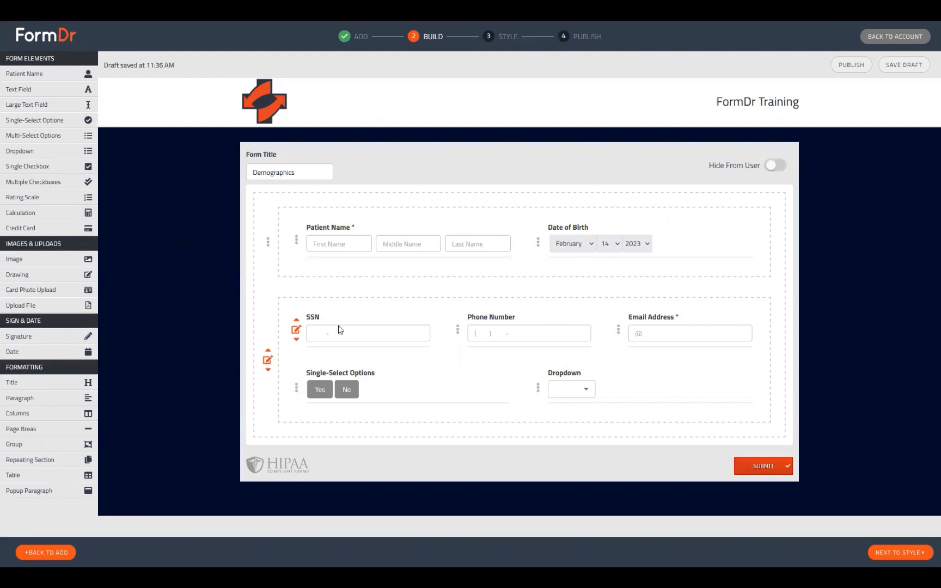
Set the second Columns element to 5 columns.
click(268, 362)
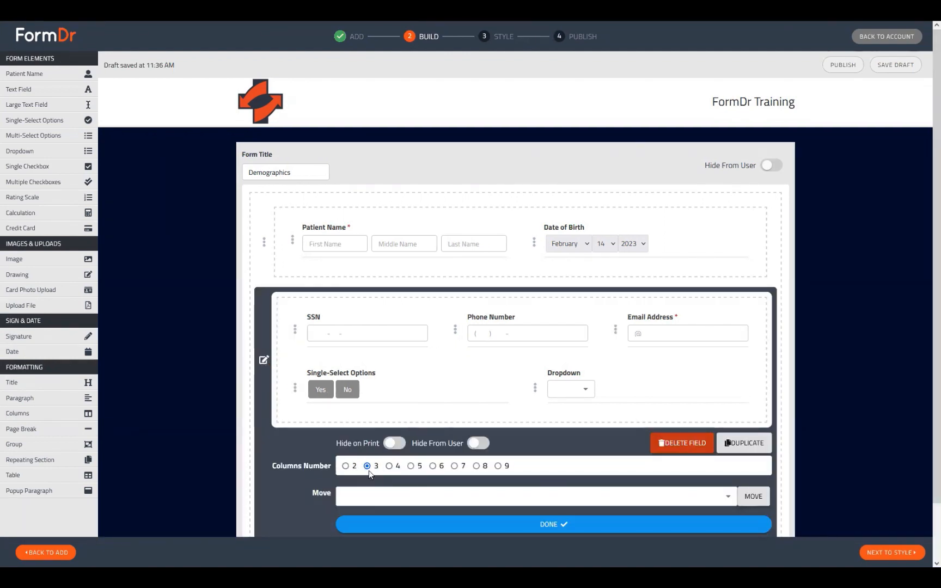
click(411, 467)
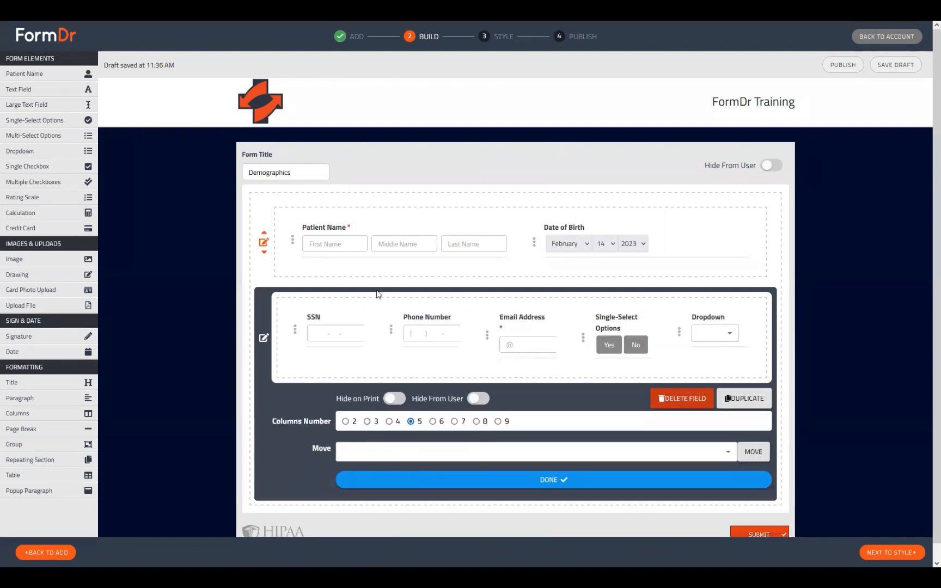
click(431, 481)
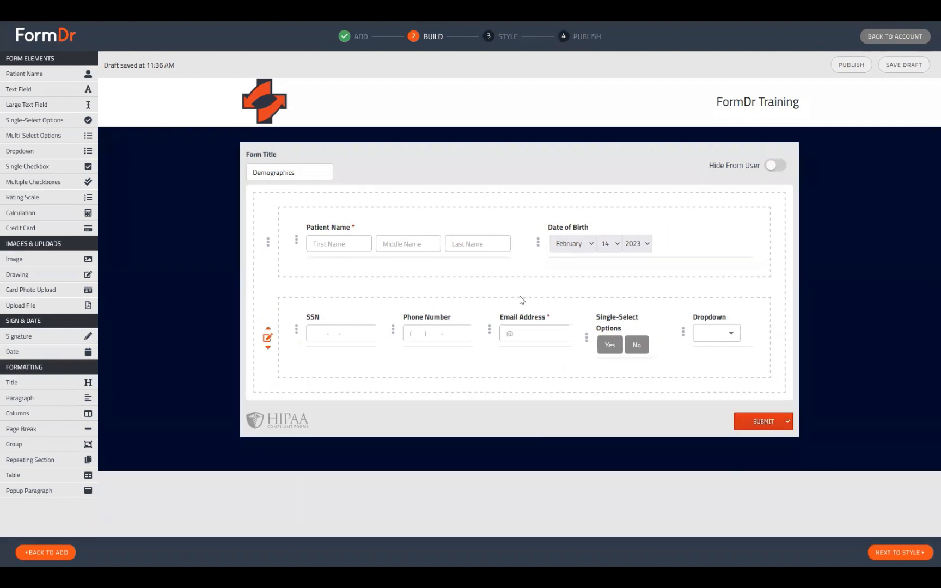
Make the Email Address field optional rather than required.
click(489, 330)
click(400, 422)
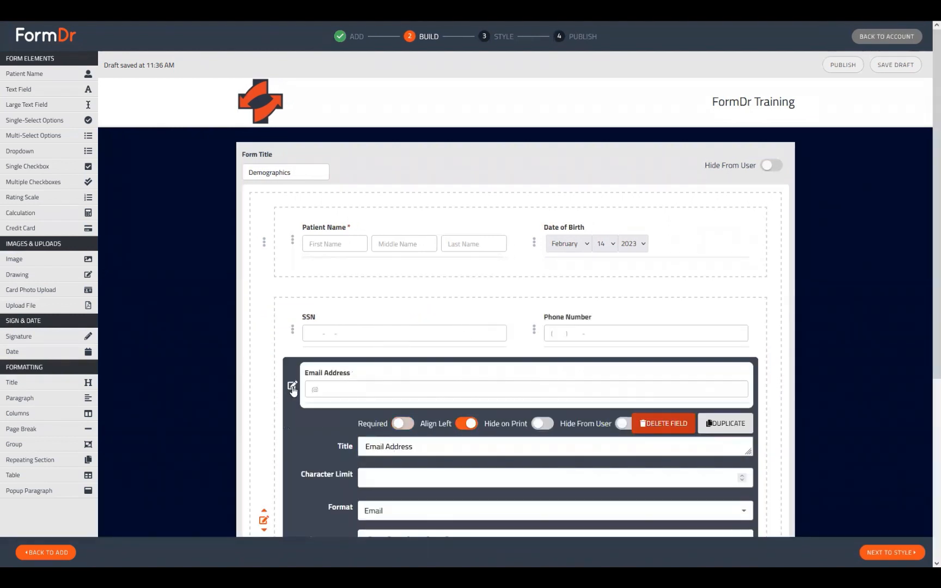
click(293, 388)
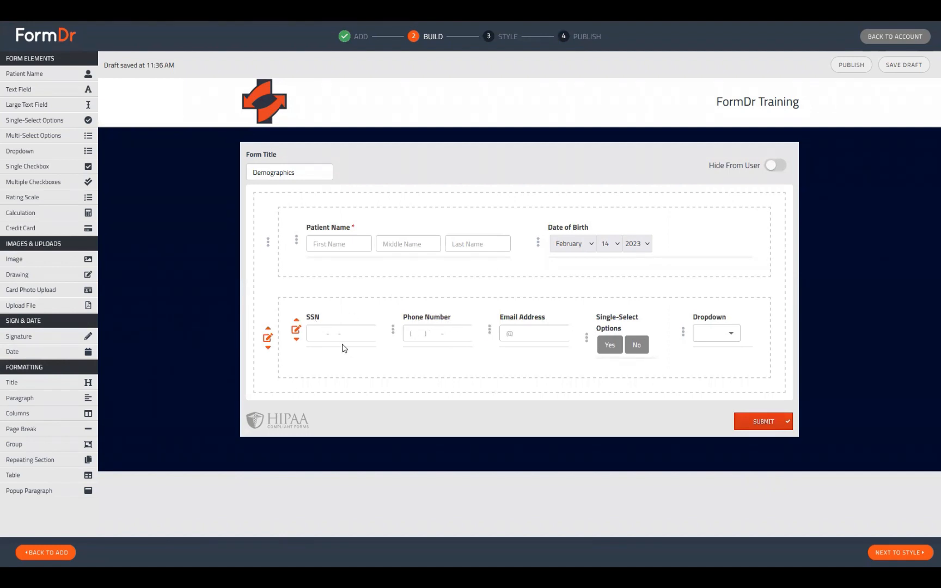
Return the second Columns element to 3 columns.
click(268, 338)
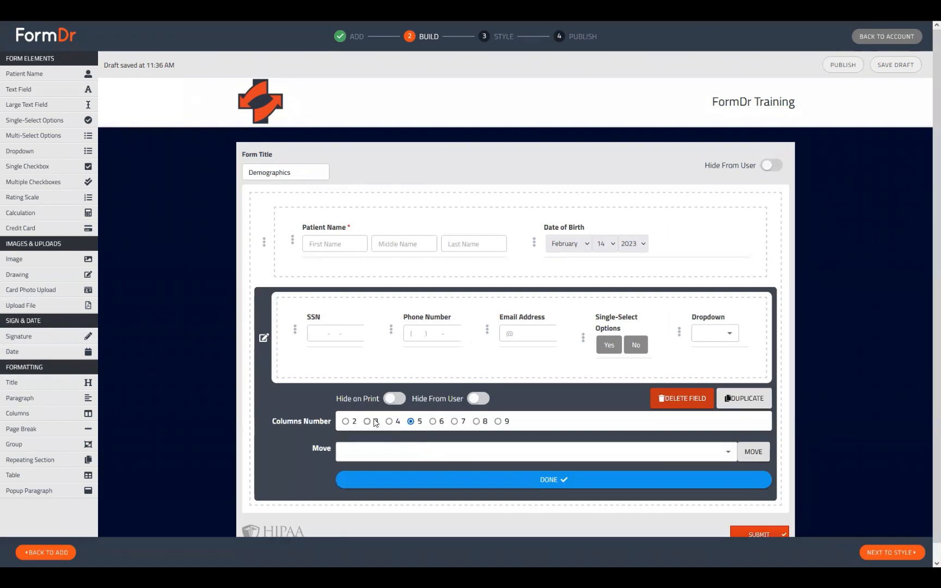
click(367, 421)
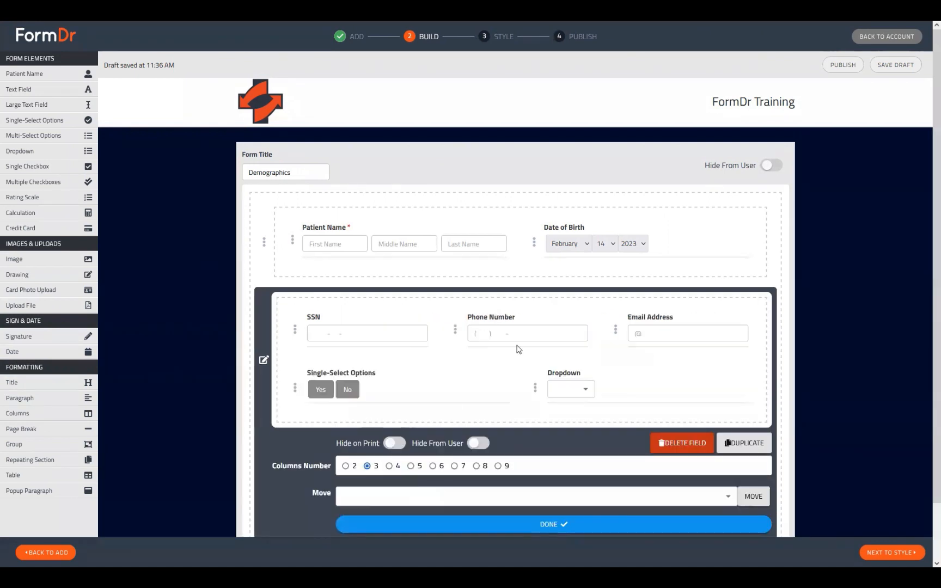
click(260, 364)
Retitle the Single-Select Options field as Sex and add a third option to it.
click(297, 388)
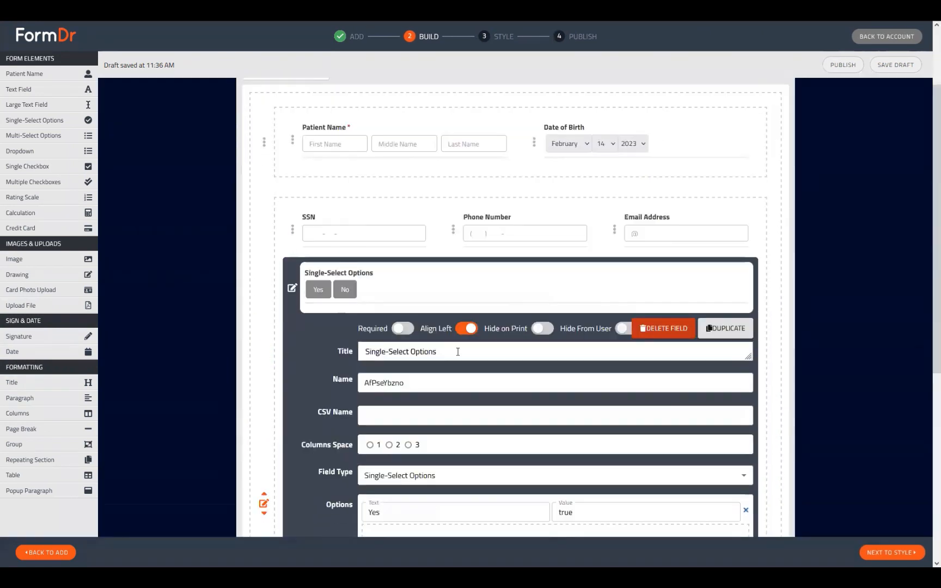
text(Sex)
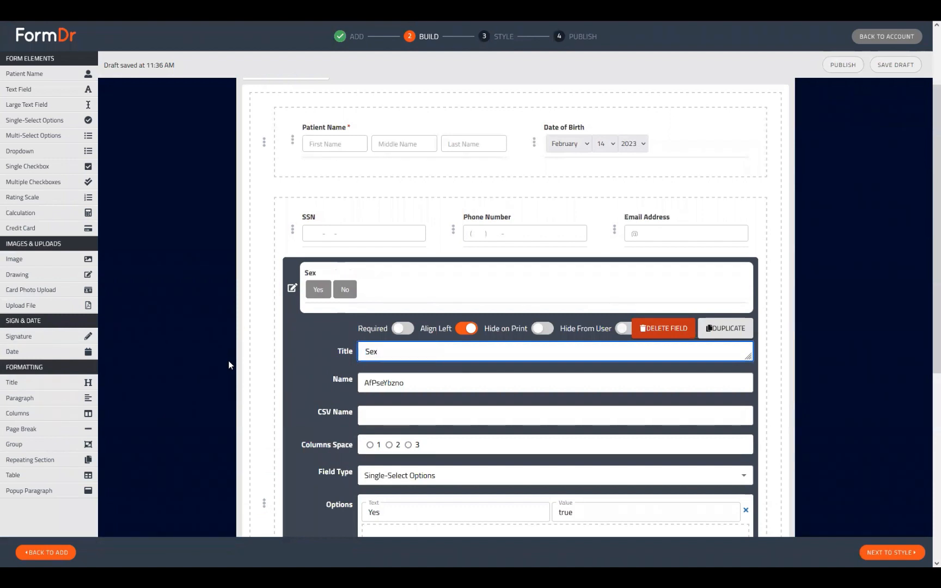
scroll(364, 440, down, 4)
click(384, 461)
Name the Sex field's three options Male, Female and Other.
drag(405, 276, 333, 274)
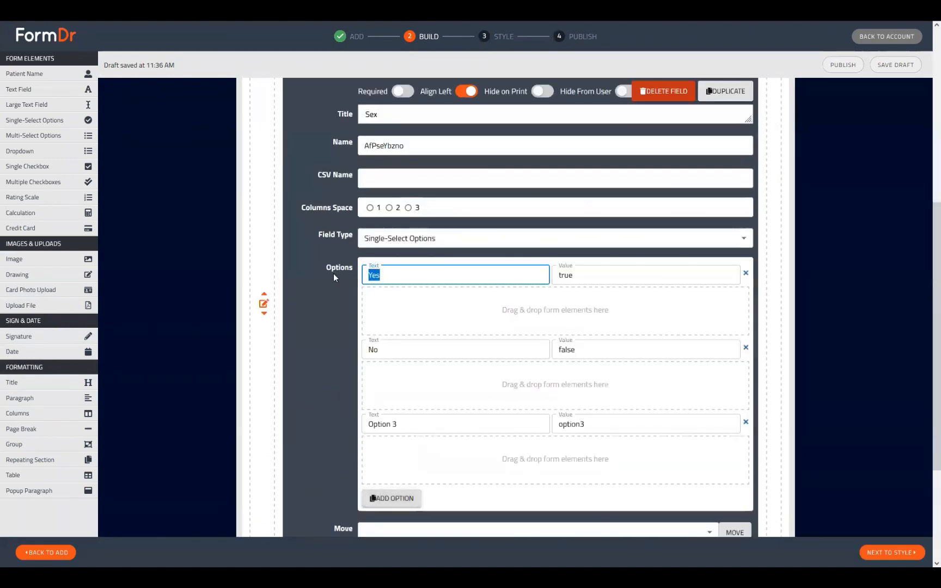
text(Male)
key(Tab)
key(Tab)
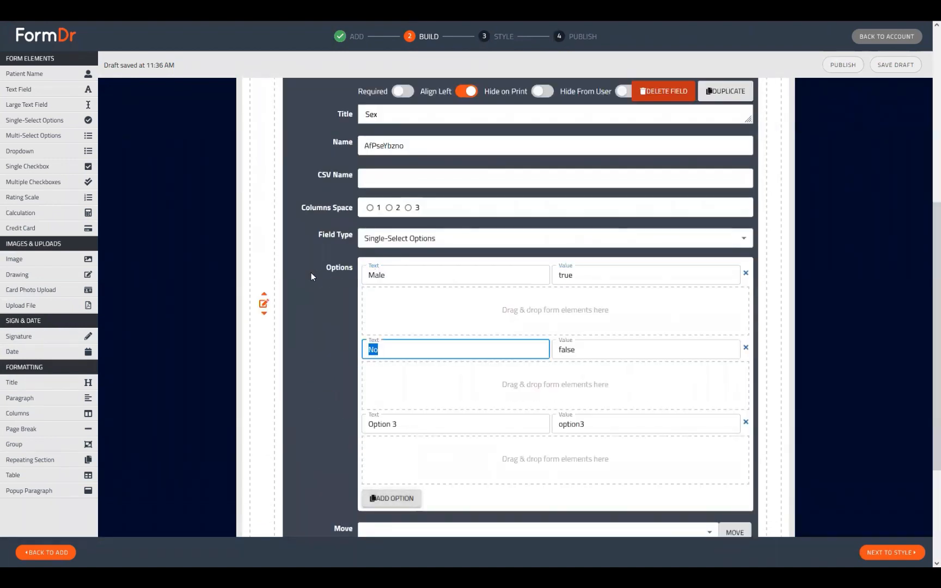
text(Female)
scroll(338, 434, up, 2)
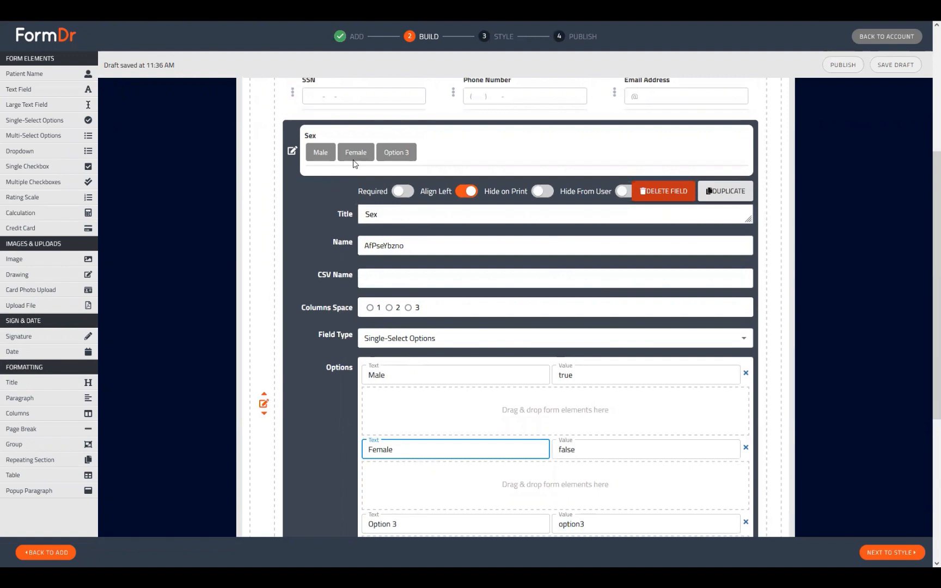
scroll(391, 222, down, 3)
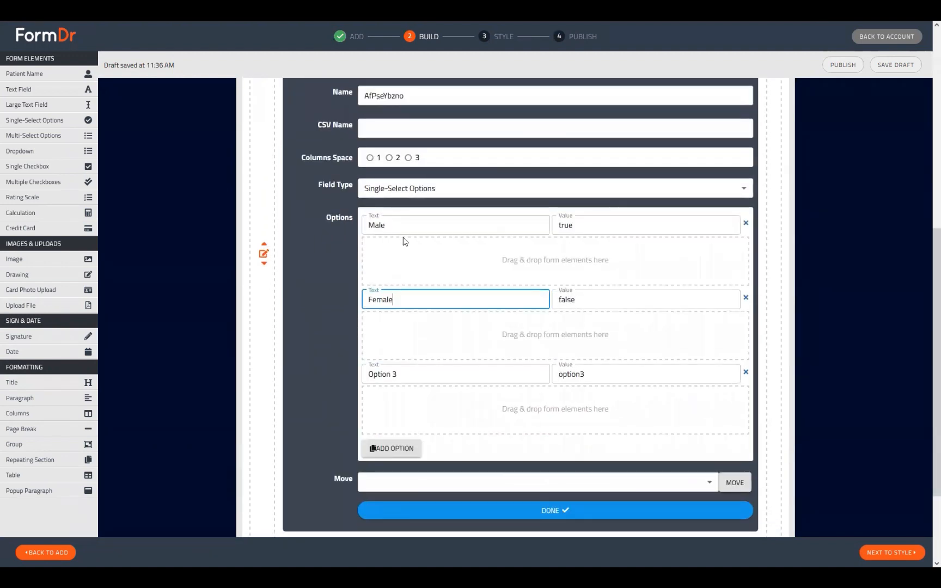
scroll(403, 246, up, 1)
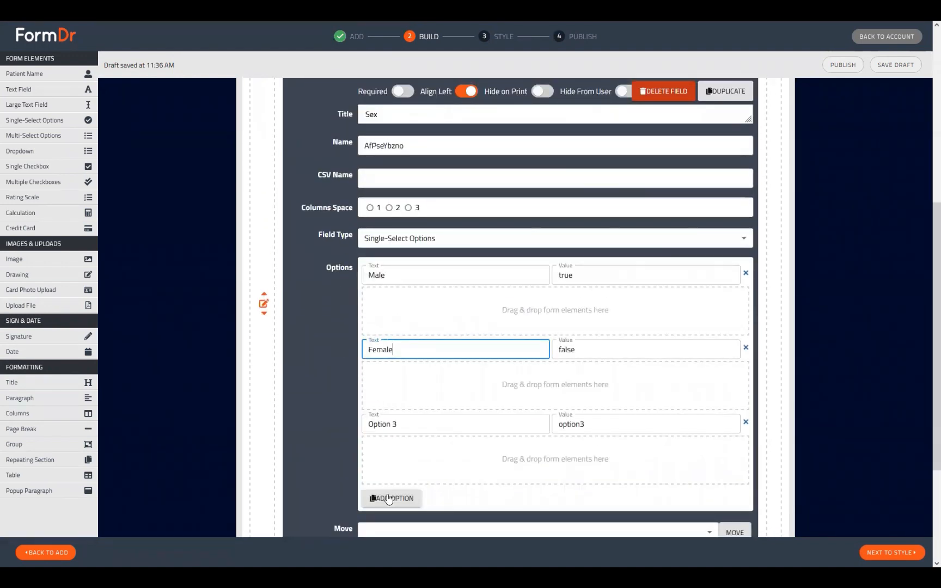
triple_click(412, 424)
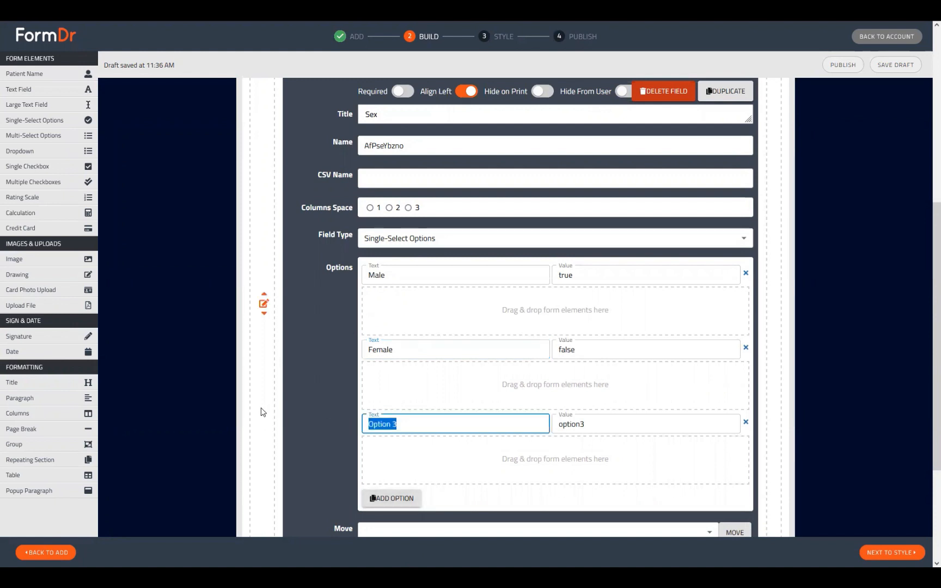
text(Other)
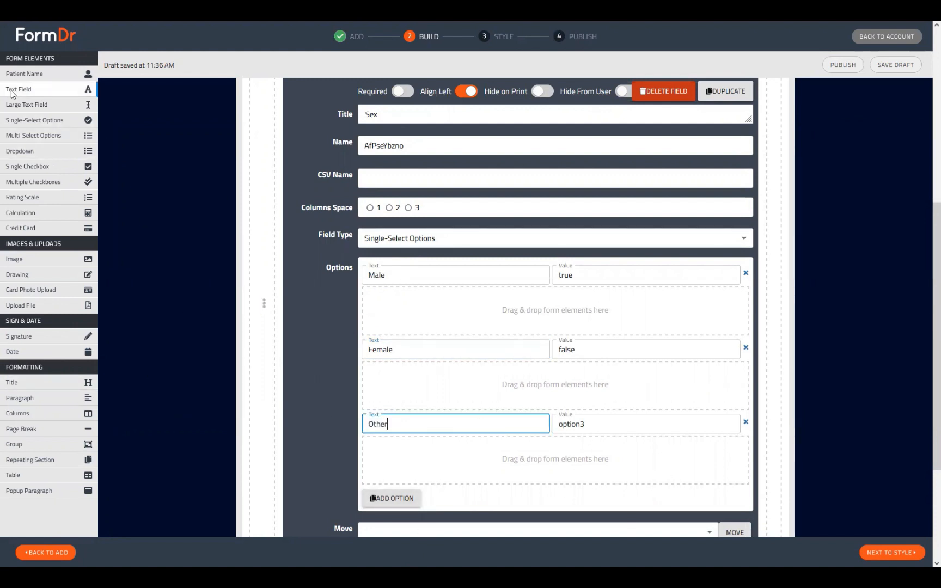
Add a conditional Text Field under the Other option of the Sex field and title it Specify.
drag(11, 94, 413, 472)
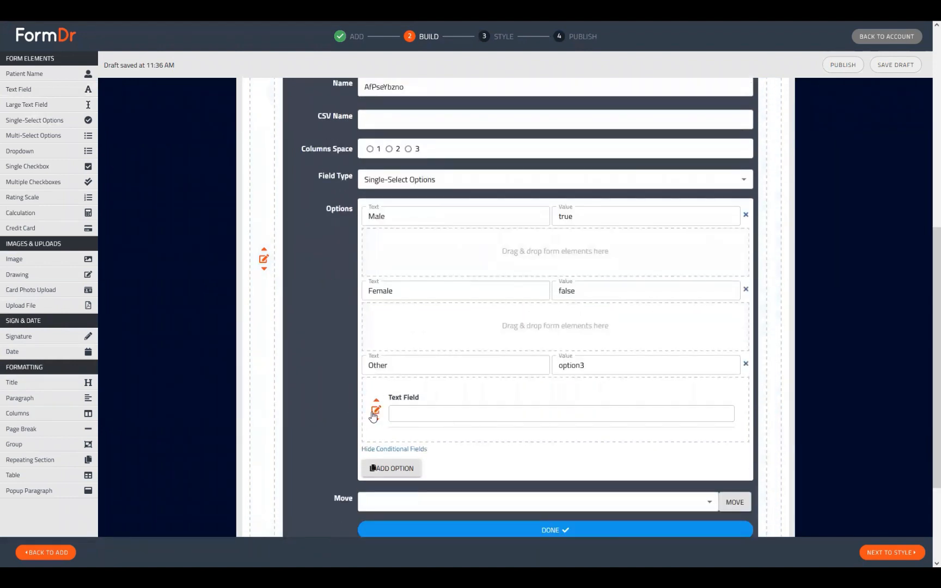
click(375, 411)
scroll(431, 458, down, 3)
drag(479, 311, 349, 309)
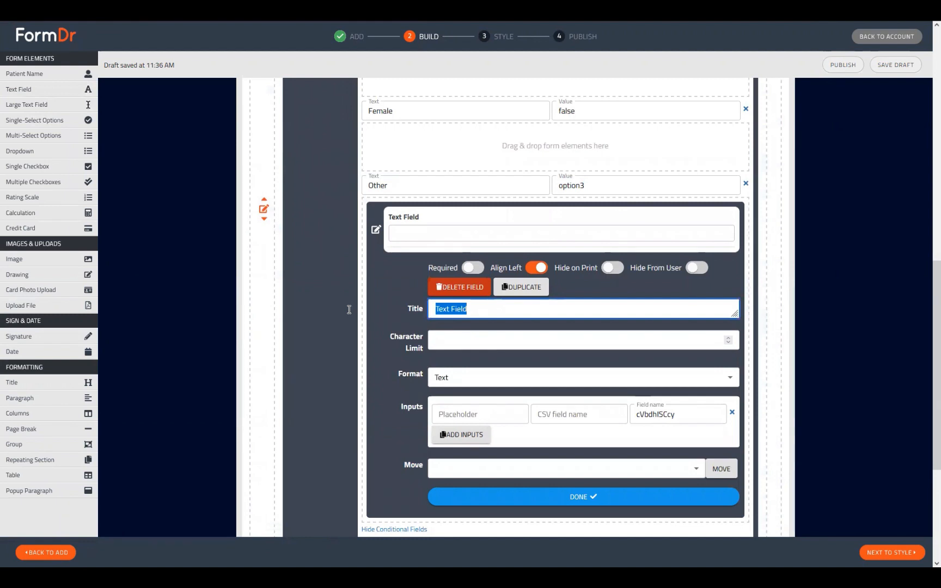
text(Specify)
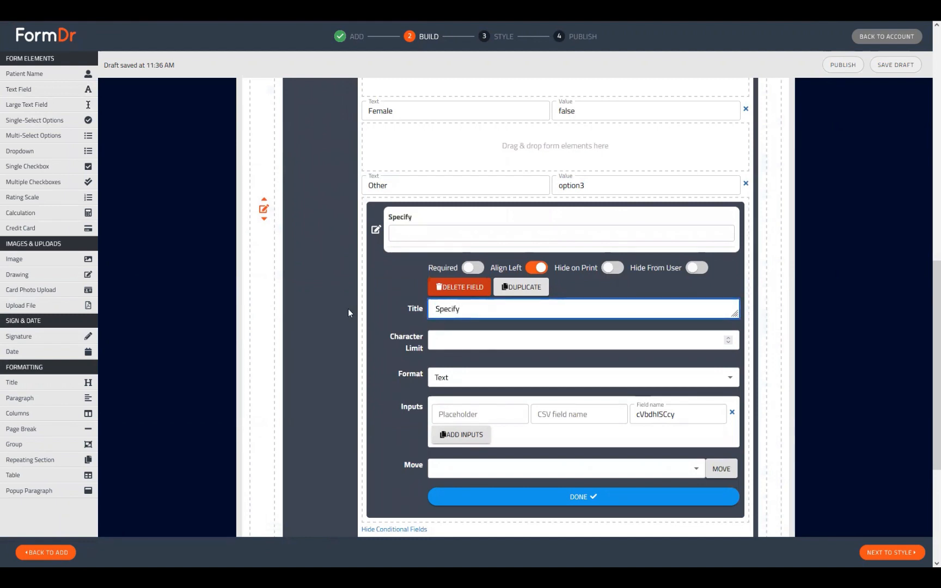
Give the conditional text field the placeholder Specify and finish editing it.
key(Tab)
key(Tab)
key(Tab)
text(Spe)
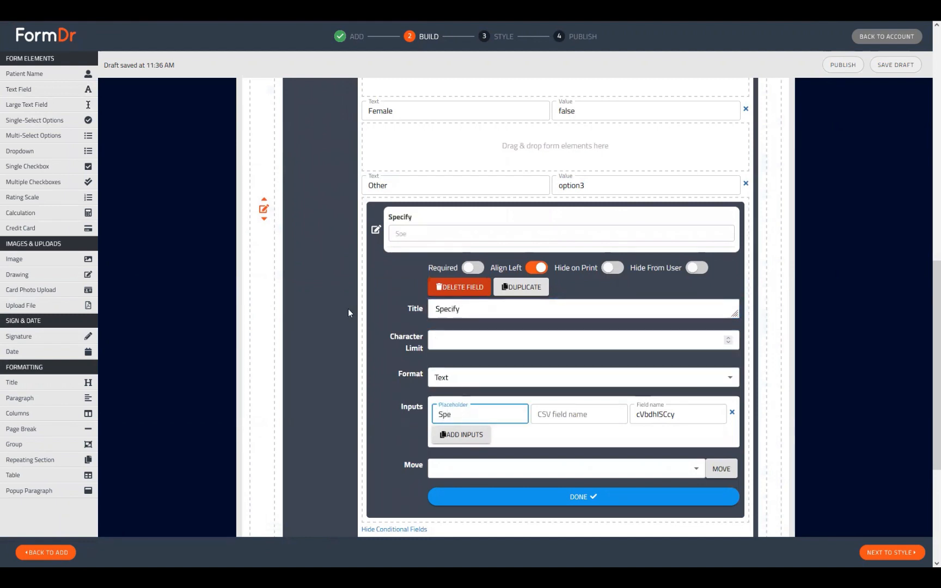
text(cify)
click(571, 497)
scroll(475, 423, up, 3)
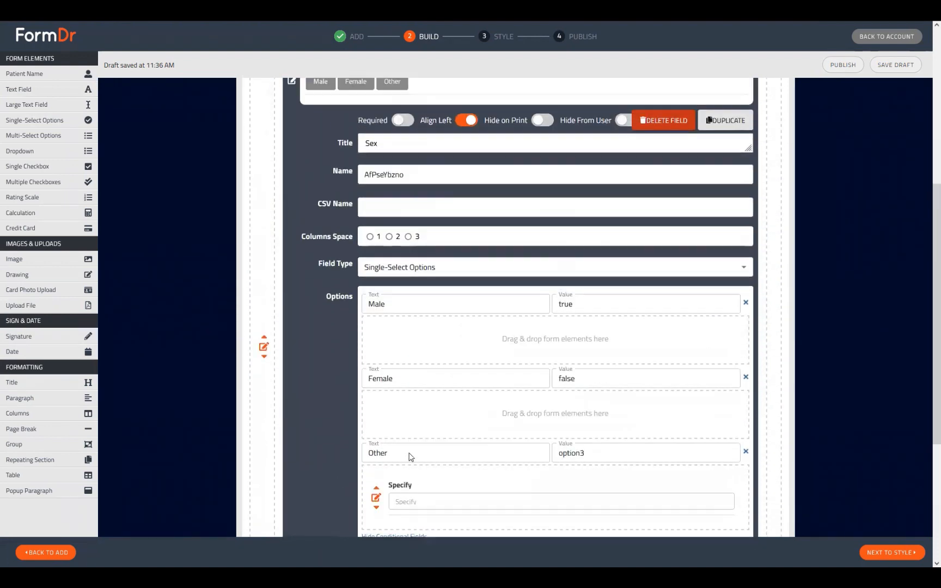
Retitle the Dropdown field as Marital Status and add two more options to it.
scroll(405, 420, down, 5)
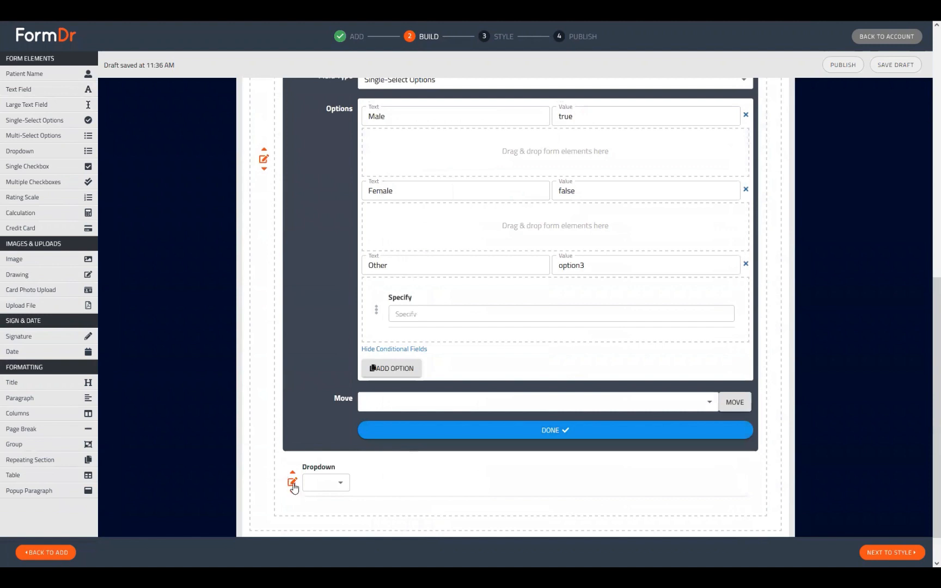
click(293, 483)
scroll(252, 293, up, 3)
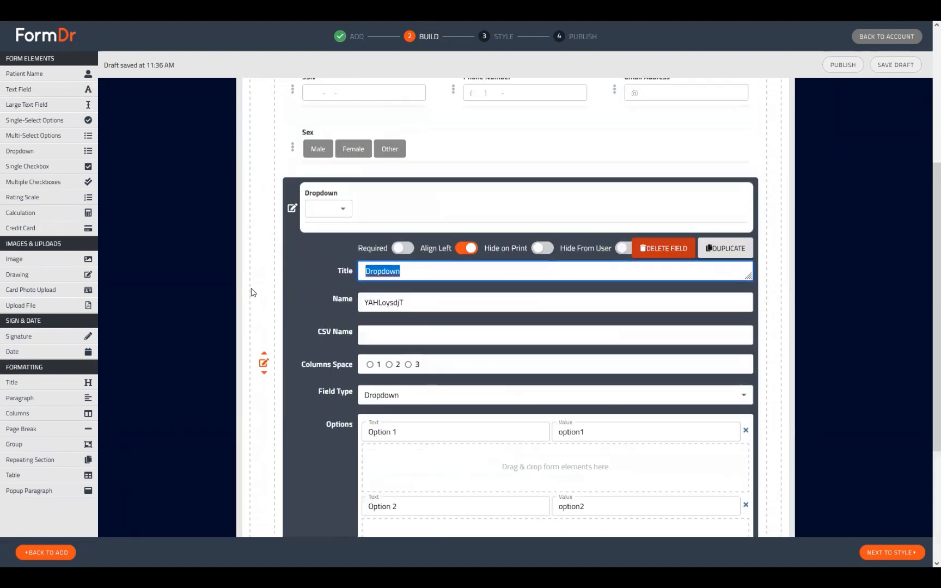
text(Marital )
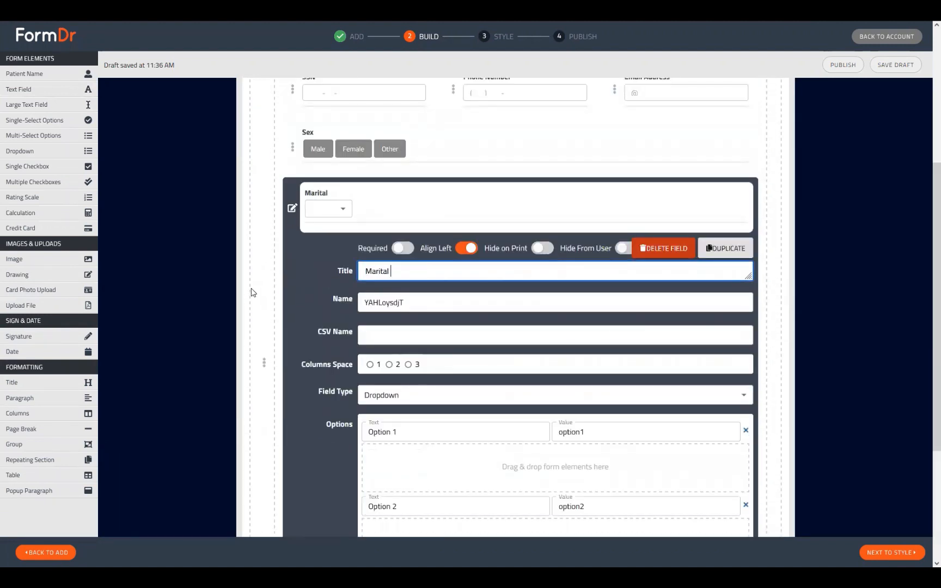
text(Status)
scroll(410, 432, down, 3)
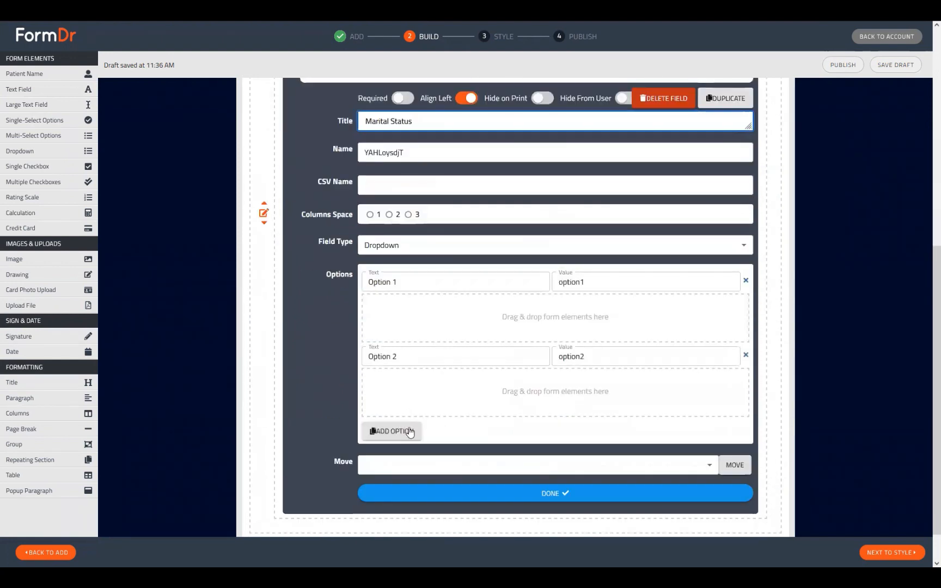
double_click(410, 432)
Name the first two options of the Marital Status dropdown Single and Married.
drag(431, 207, 219, 209)
text(S)
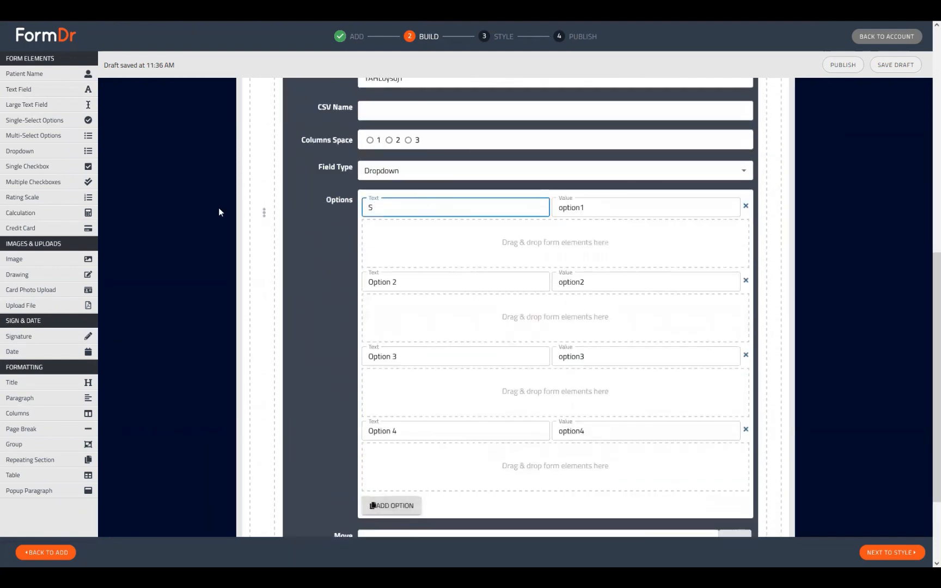
text(ingle)
key(Tab)
key(Tab)
key(Tab)
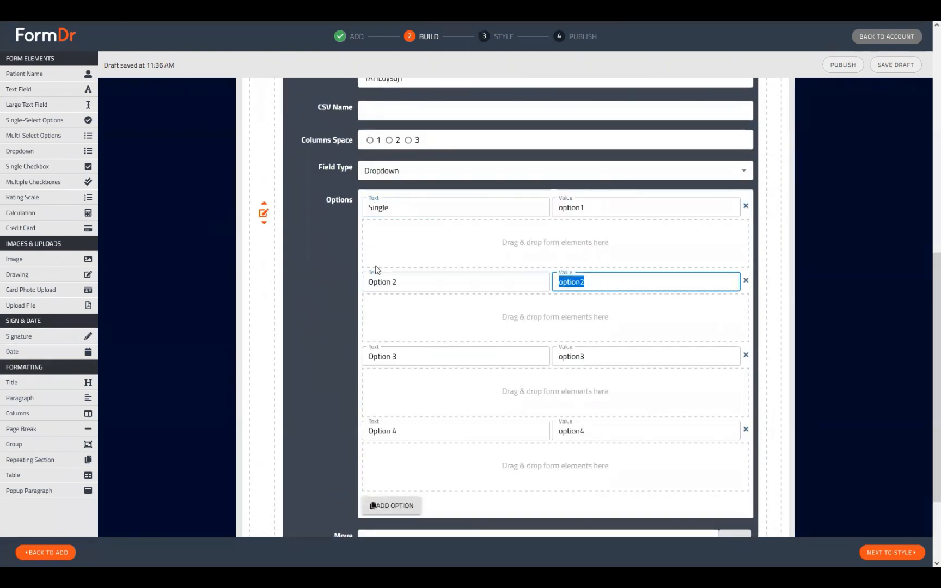
double_click(389, 274)
text(Married)
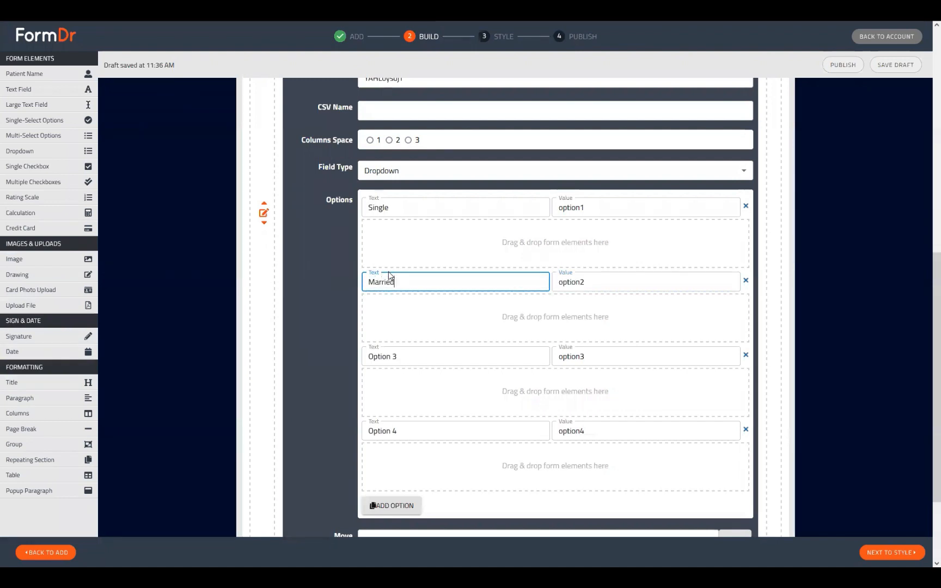
key(Tab)
key(Tab)
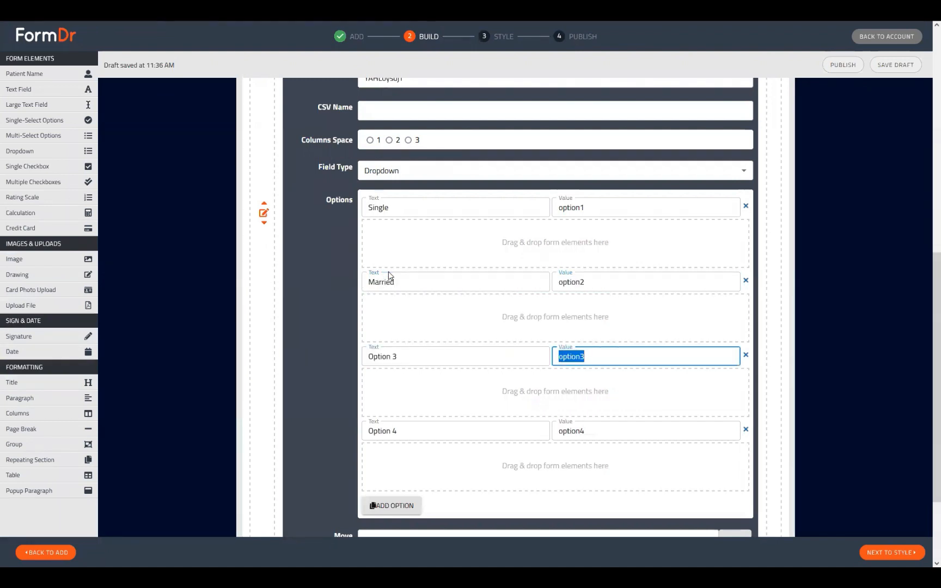
Name the third and fourth Marital Status options Divorced and Widowed and finish editing the field.
double_click(386, 355)
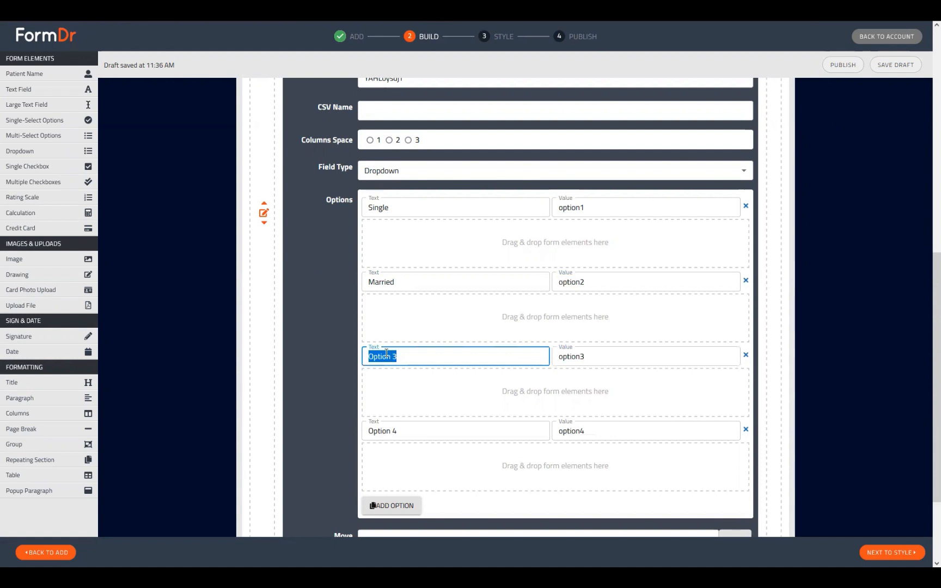
text(Divorced)
key(Tab)
key(Tab)
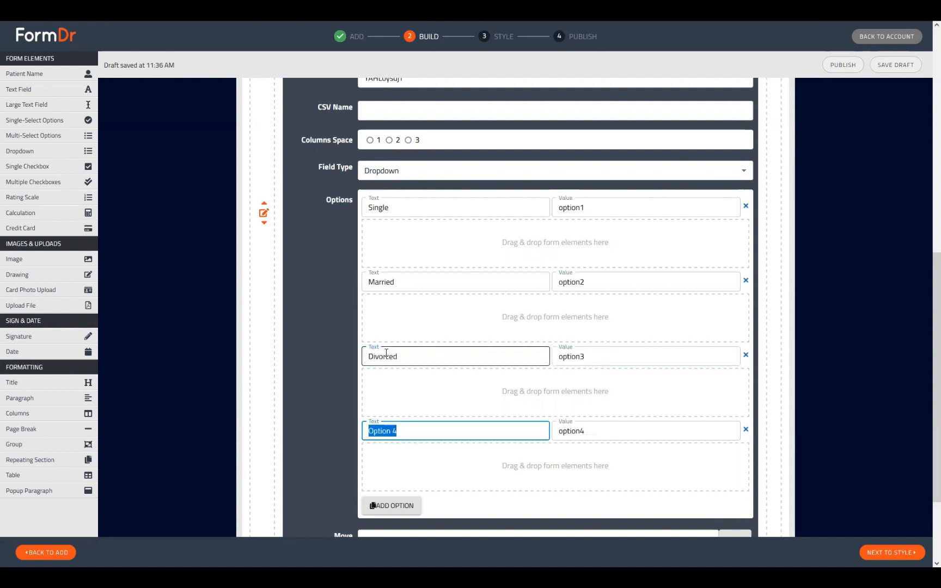
text(Widowed)
scroll(507, 376, up, 3)
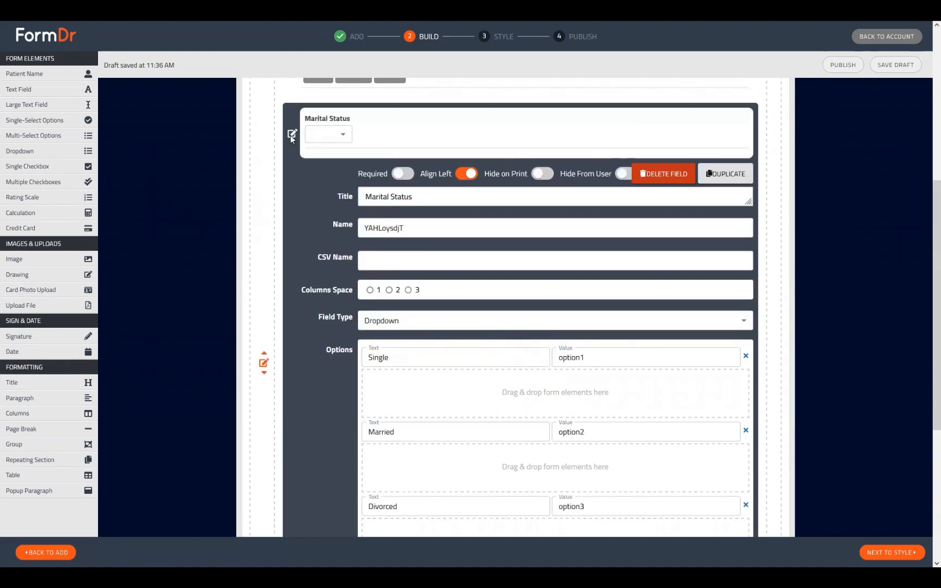
click(291, 136)
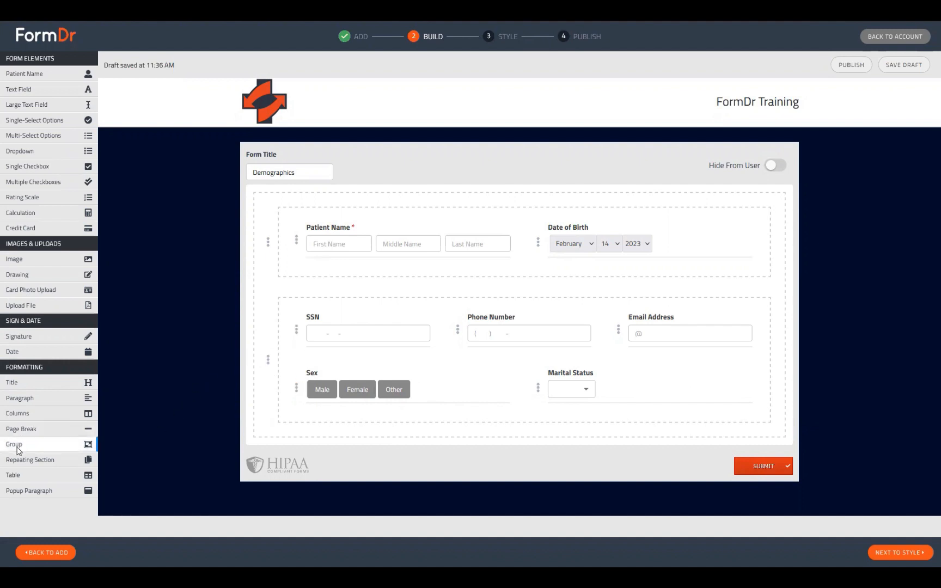
Add a Group below the section holding Sex and Marital Status and place three Text Fields inside it.
drag(16, 450, 325, 441)
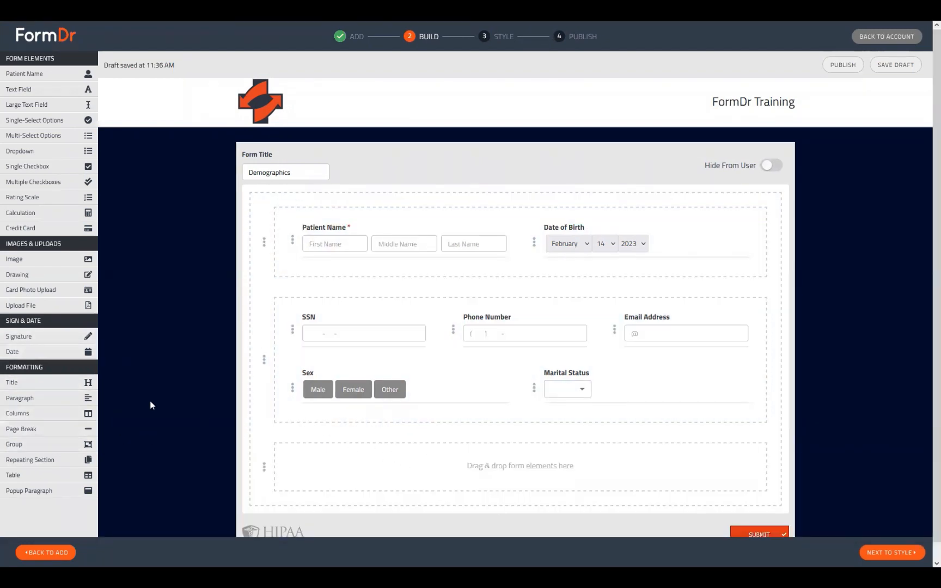
drag(33, 90, 339, 481)
drag(40, 95, 322, 452)
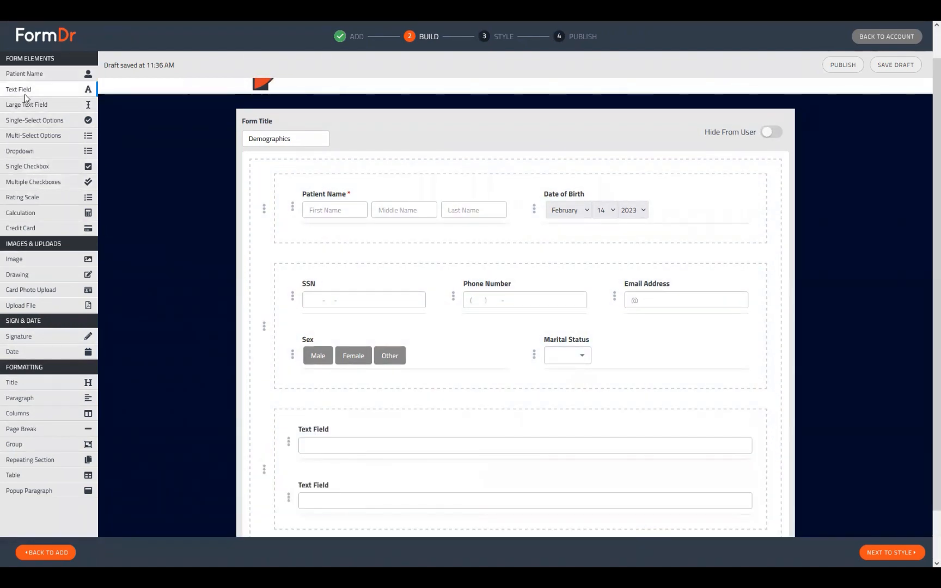
drag(24, 95, 337, 469)
scroll(347, 379, down, 2)
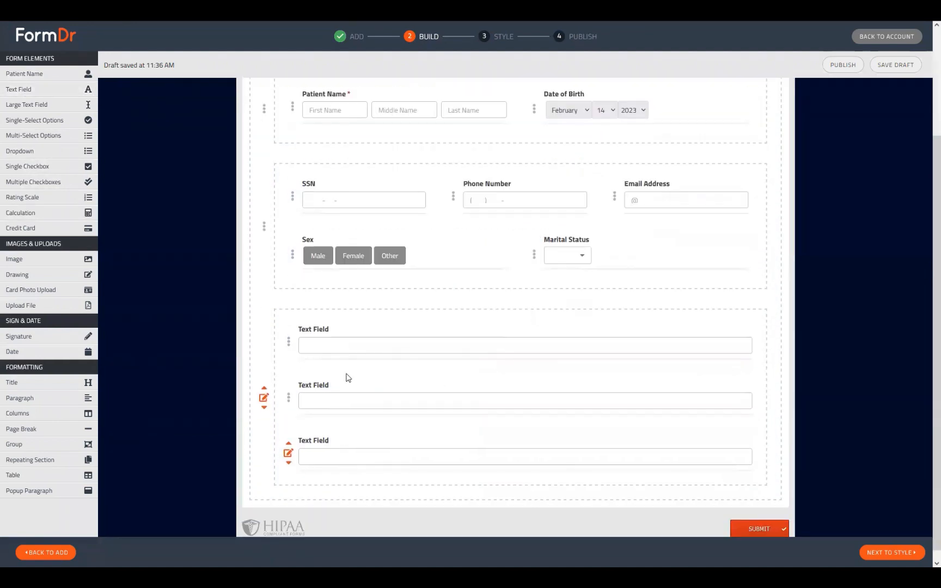
Delete all three Text Fields from the new Group, confirming each deletion.
click(287, 341)
click(657, 390)
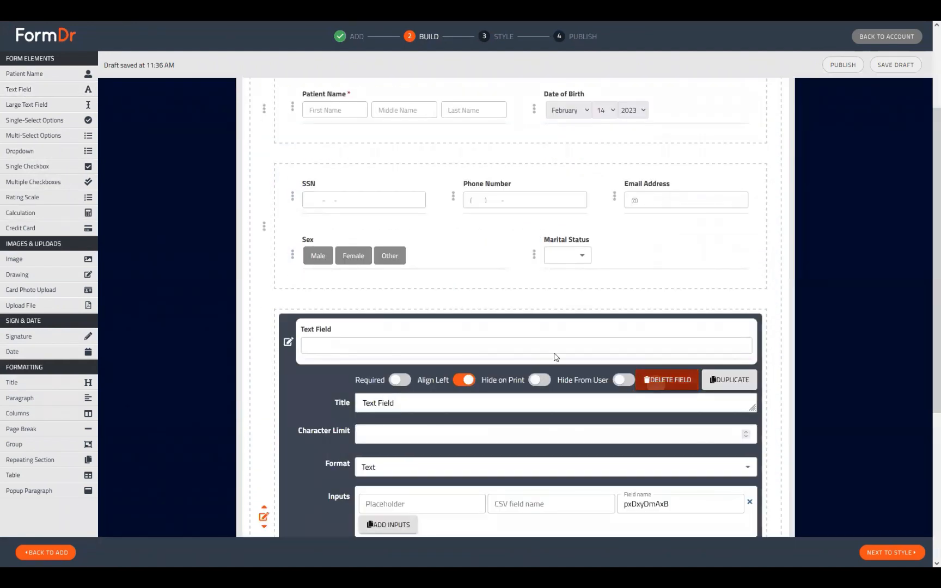
click(527, 308)
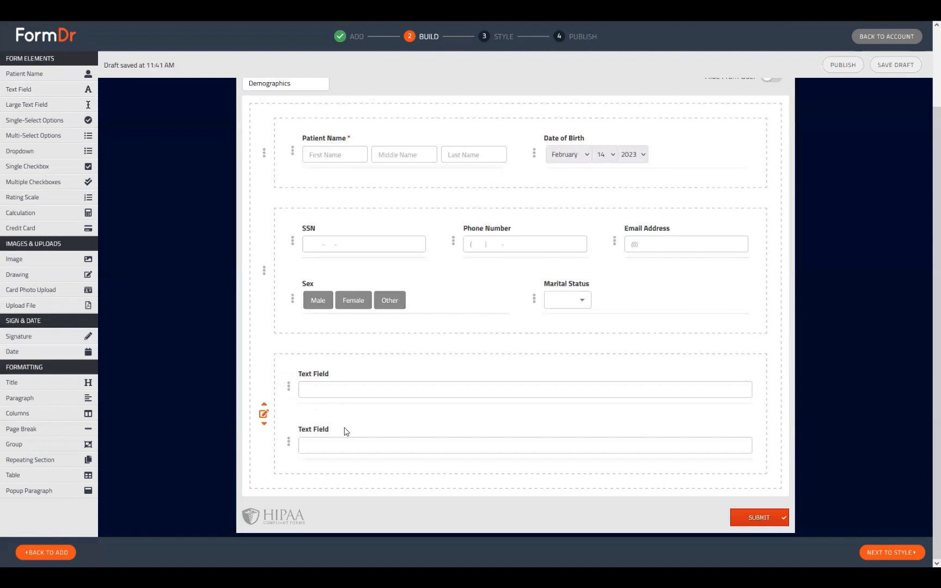
click(289, 387)
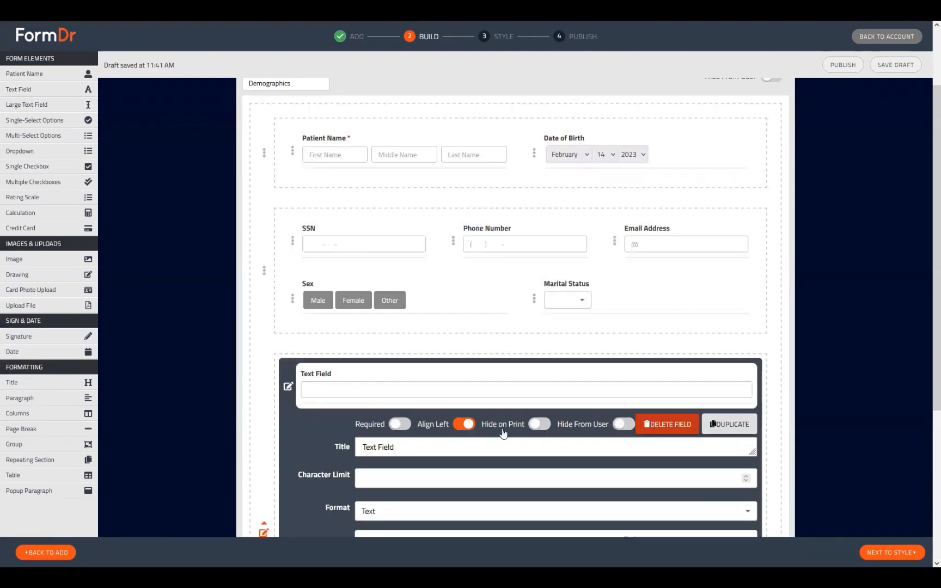
click(667, 424)
click(523, 307)
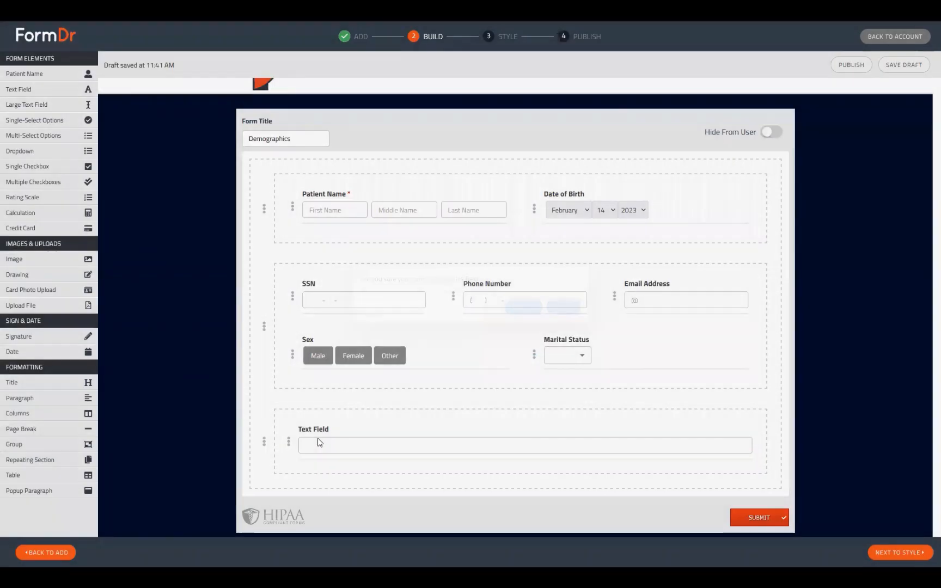
click(288, 442)
click(667, 480)
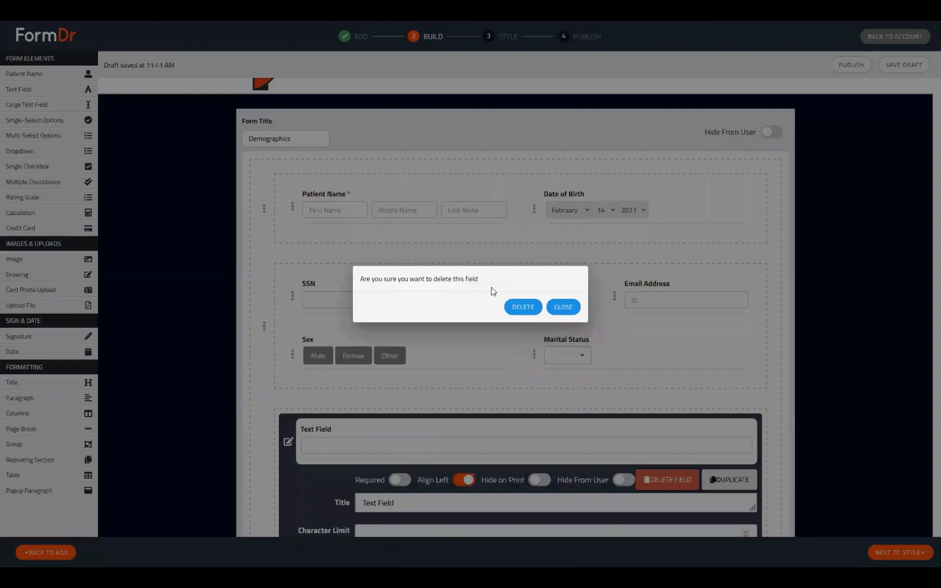
click(524, 314)
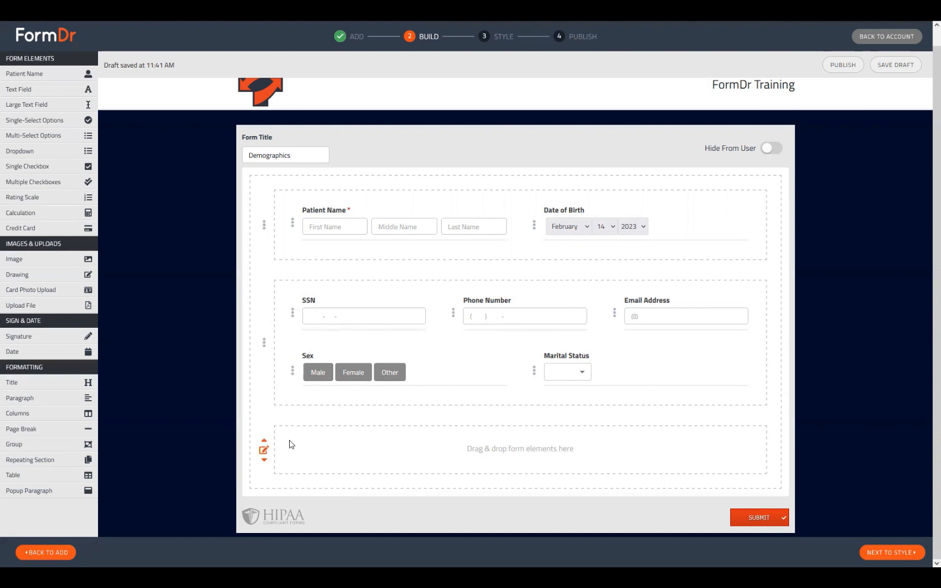
Move the empty Group into the section above so that it shares a three-column row with Sex and Marital Status.
drag(293, 439, 333, 432)
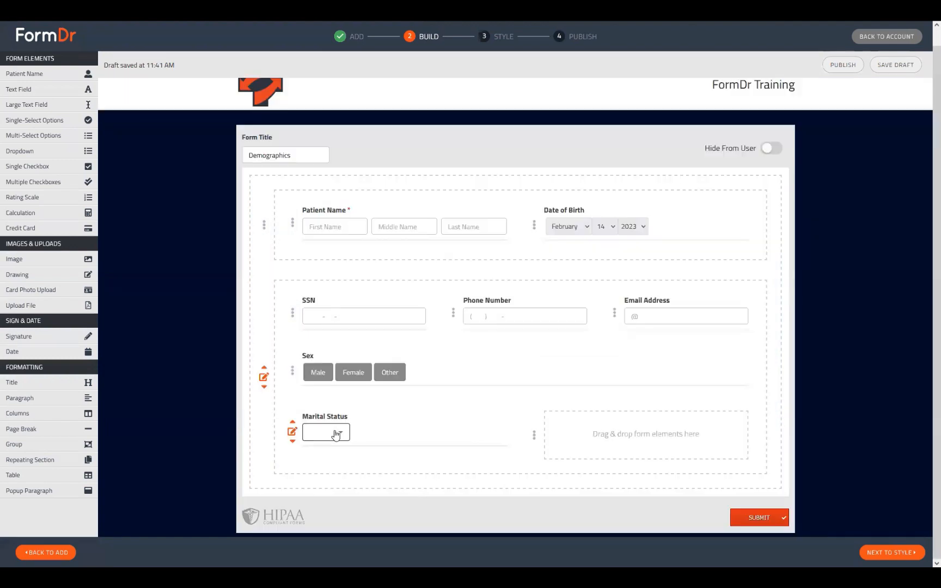
click(534, 436)
scroll(502, 429, down, 3)
click(456, 509)
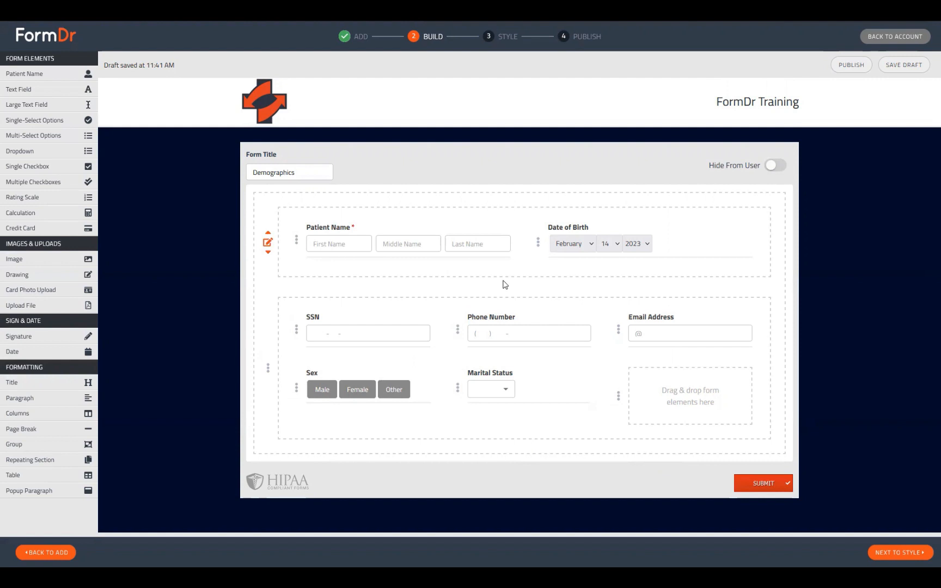
Preview the form in the Style stage and test the Sex field by choosing Other, Male and Other again.
click(906, 554)
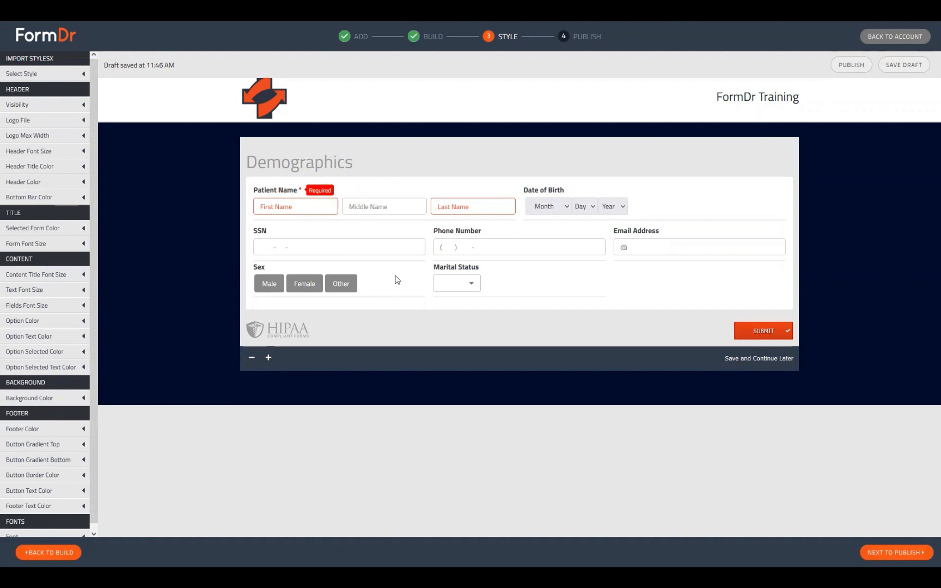
click(333, 284)
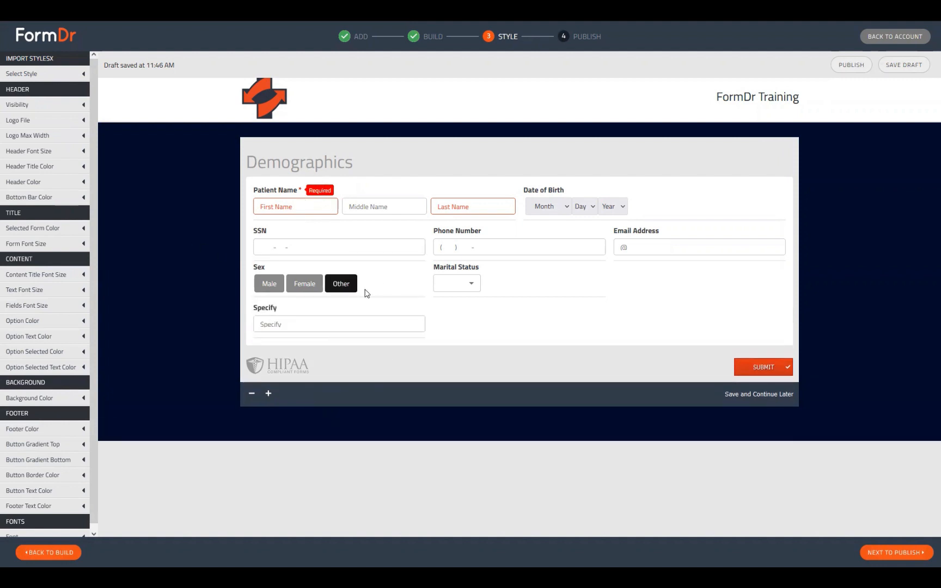
click(259, 287)
click(348, 287)
Return to the Build stage and edit the empty Group so it sits as the third column beside Marital Status.
click(65, 552)
click(539, 469)
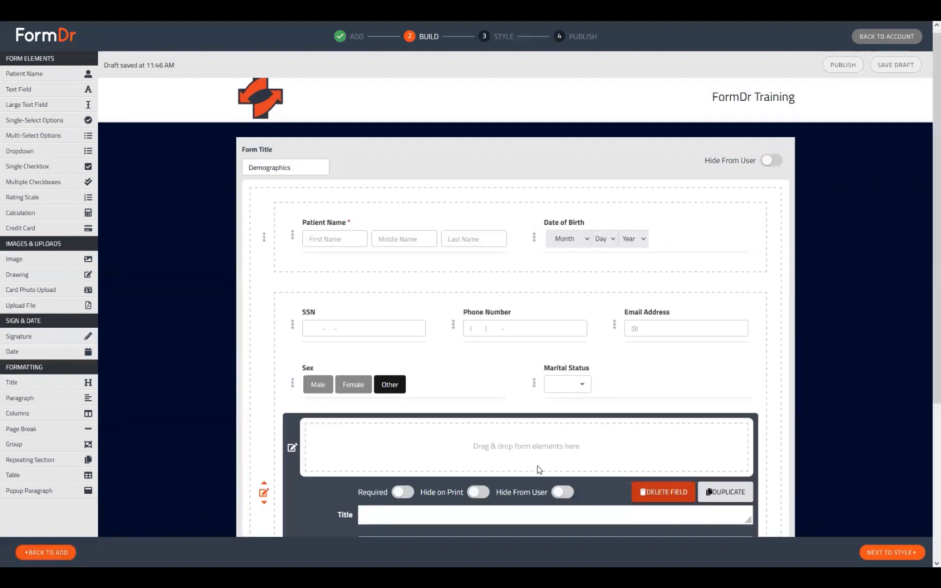
scroll(538, 469, down, 3)
click(534, 515)
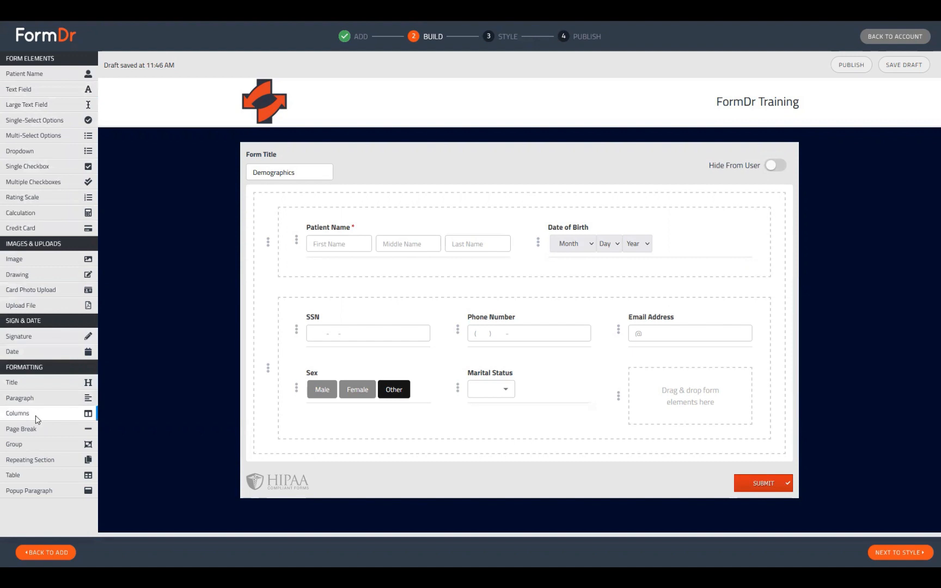
Add a Text Field at the end of the form and give it three additional inputs.
click(34, 92)
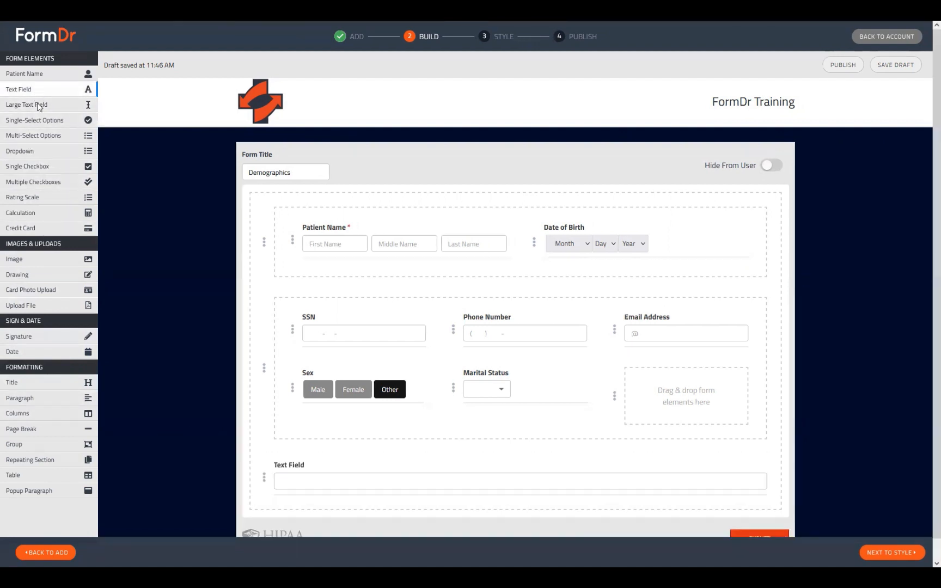
click(262, 478)
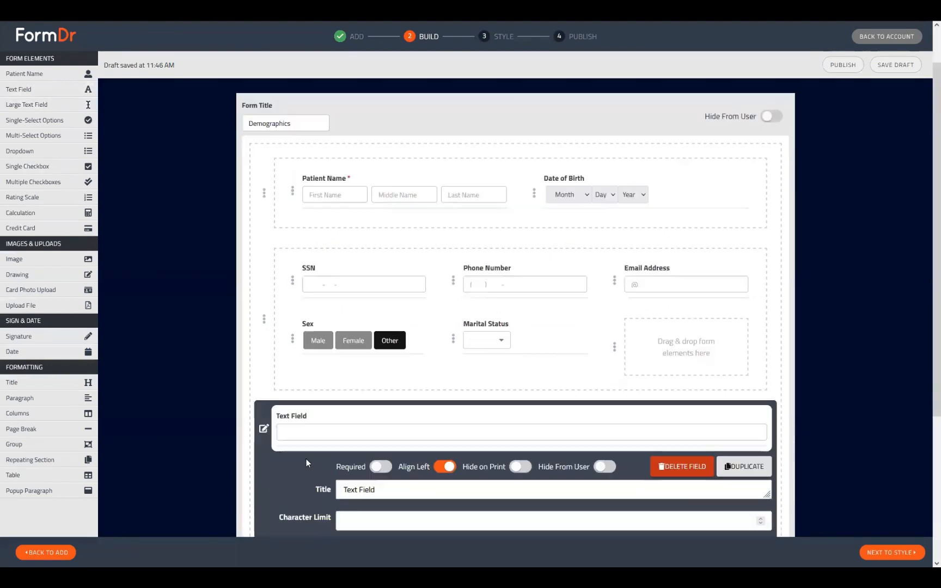
scroll(306, 458, down, 3)
click(369, 459)
scroll(373, 432, down, 1)
scroll(373, 432, down, 1)
click(370, 425)
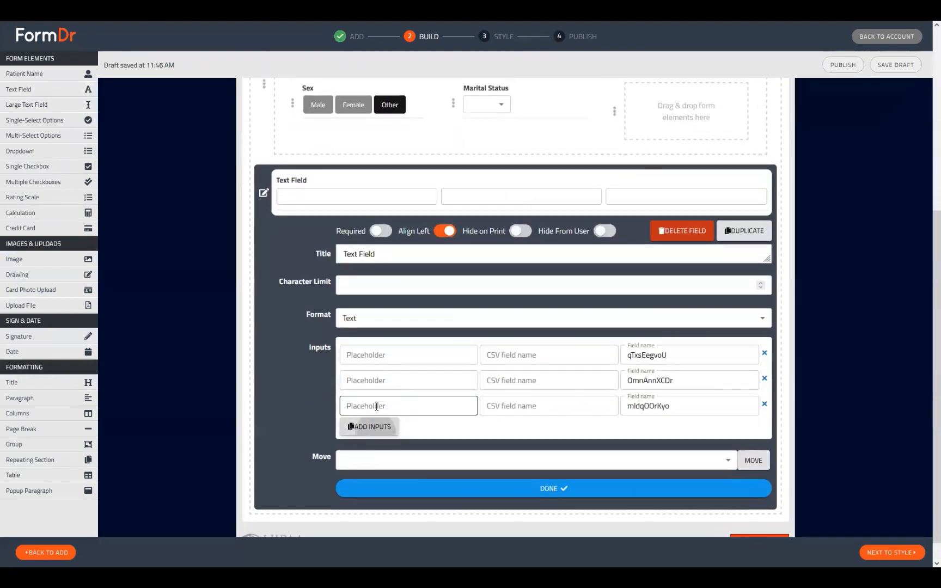
click(370, 424)
Title the new text field Address and use the same word as the first input's placeholder.
key(ctrl+a)
key(BackSpace)
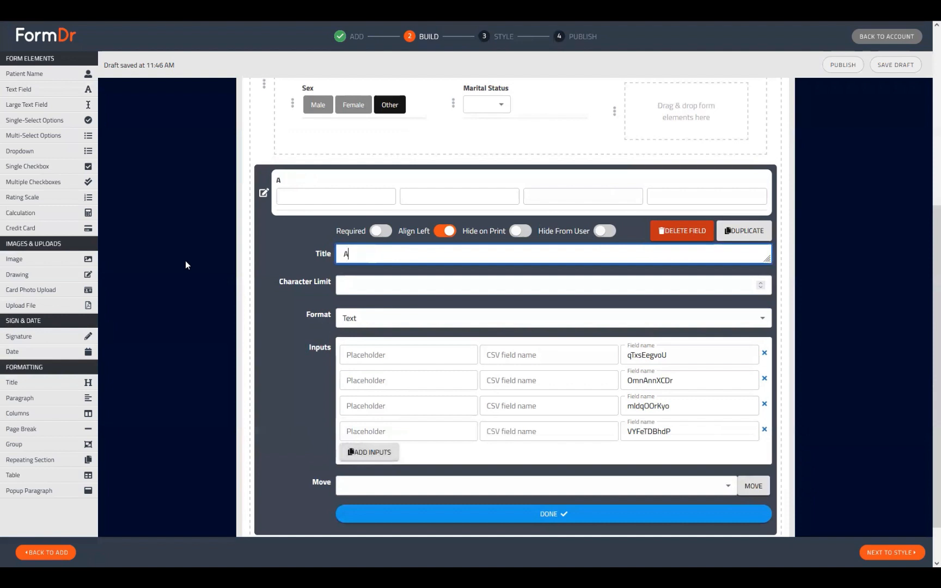
text(Address)
key(ctrl+a)
key(ctrl+c)
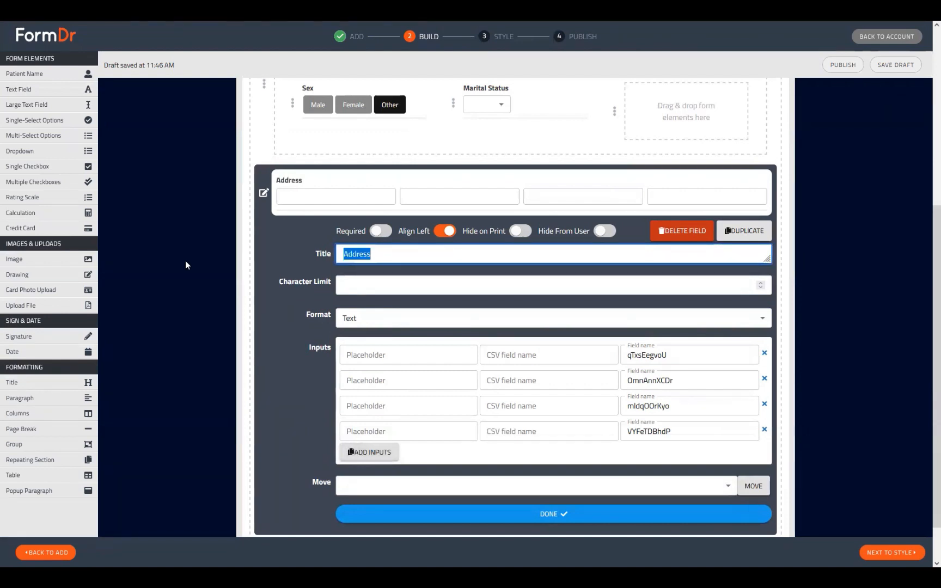
click(374, 355)
key(ctrl+v)
Give the remaining three inputs the placeholders City, State and Zip and finish editing the field.
click(373, 381)
text(City)
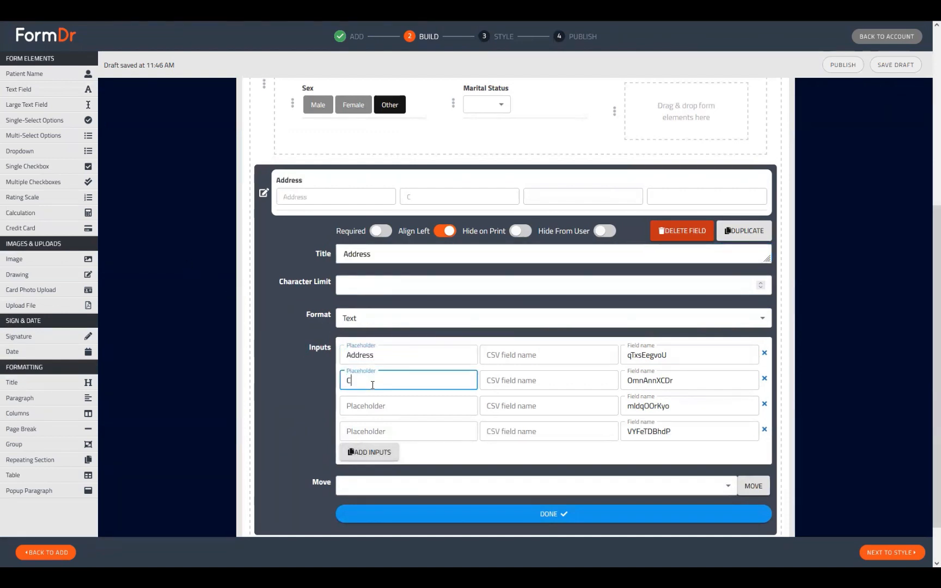
key(Tab)
key(Tab)
text(Sta)
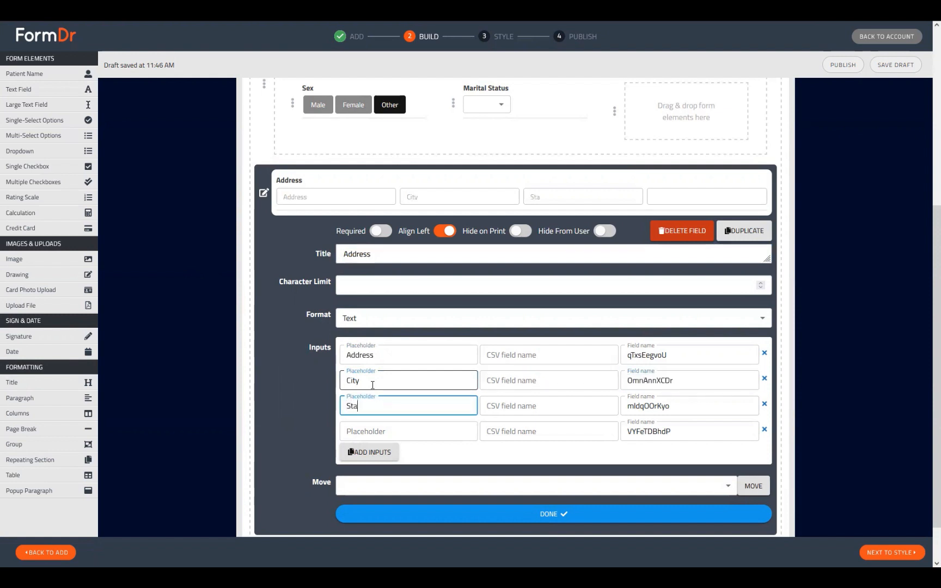
key(Tab)
key(Tab)
text(Z)
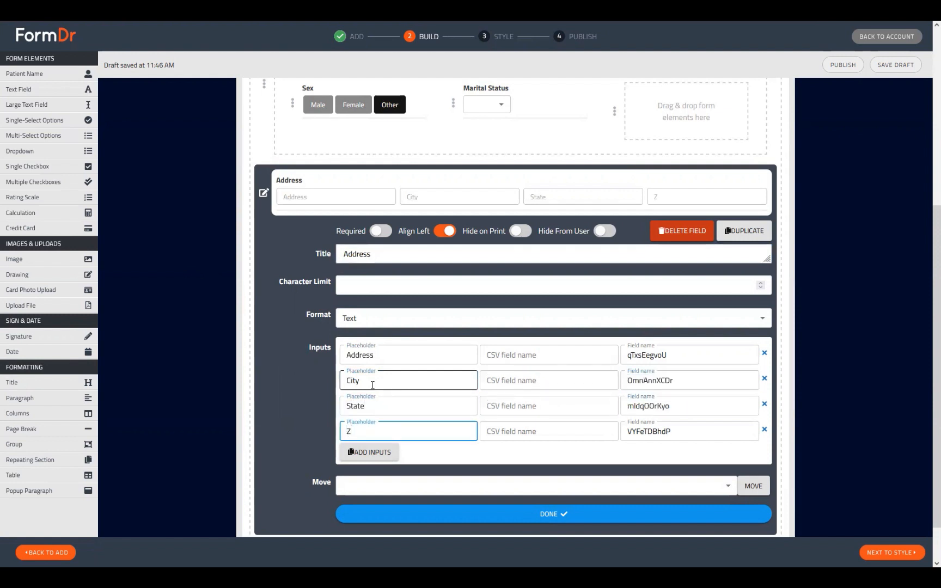
text(o)
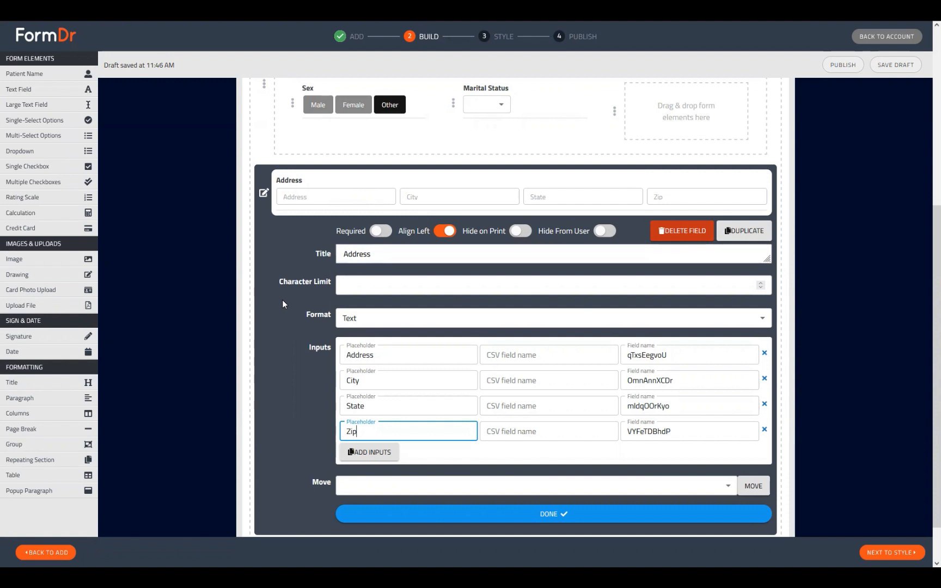
click(264, 193)
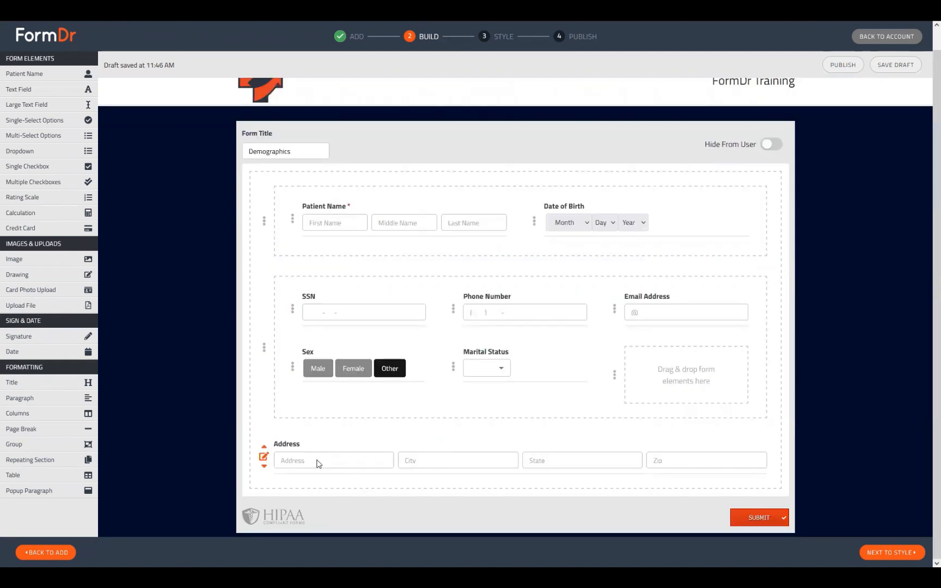
Make the Address field required and close its settings.
click(264, 458)
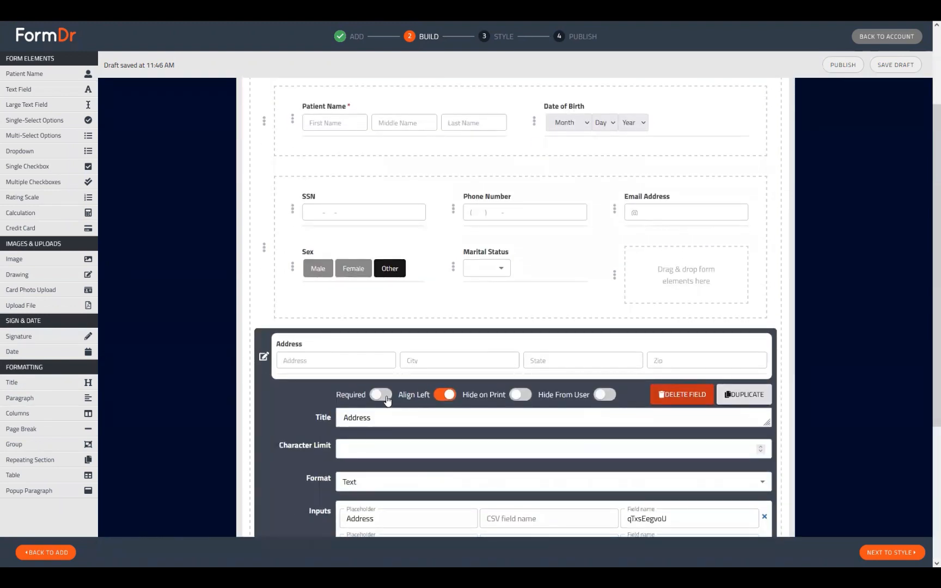
click(381, 395)
click(265, 357)
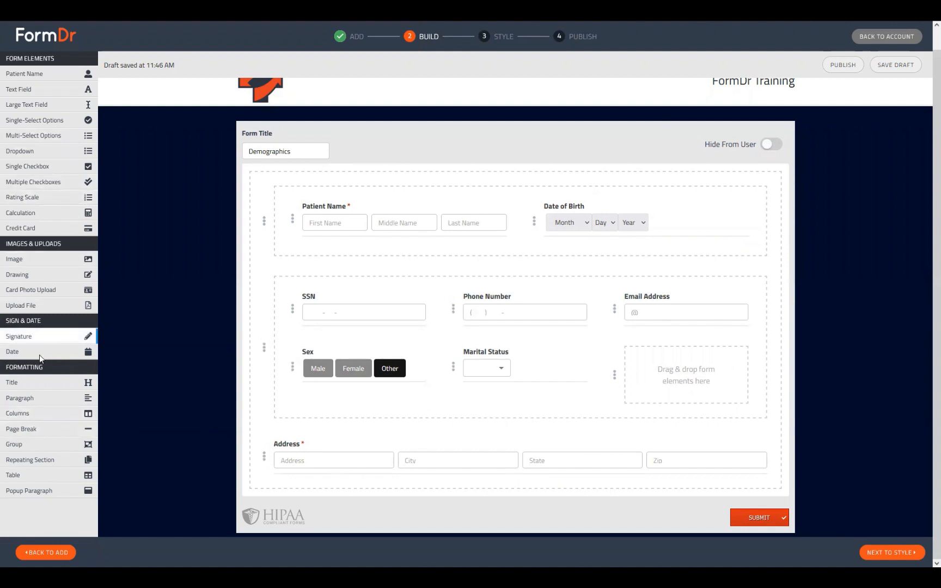
Add Columns at the end of the form and place a Text Field with two duplicates inside them.
click(26, 415)
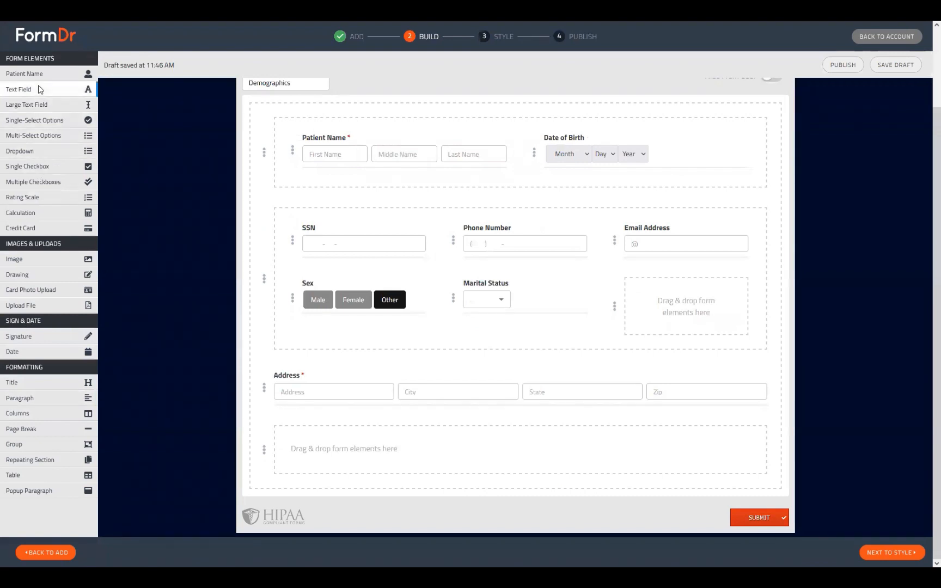
drag(38, 89, 327, 455)
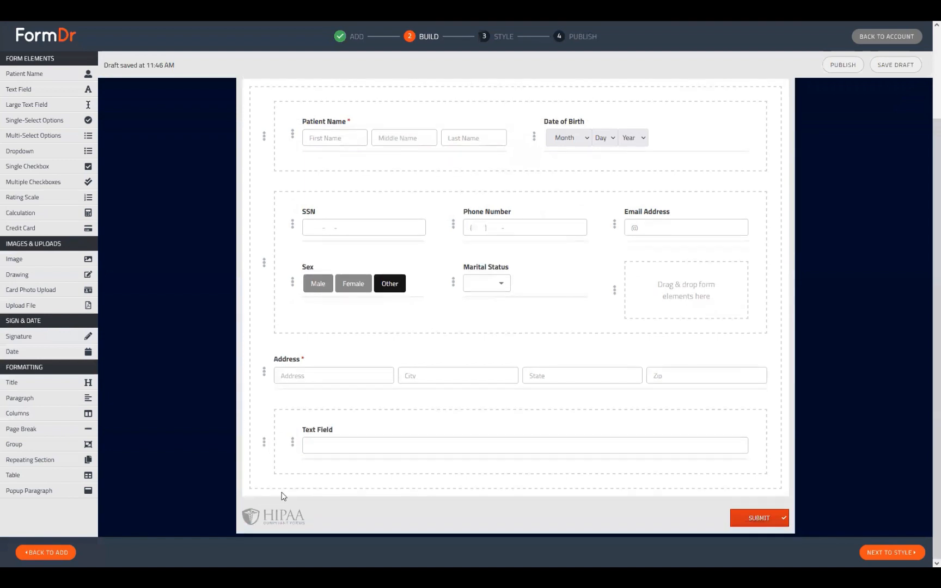
click(292, 443)
scroll(265, 425, down, 3)
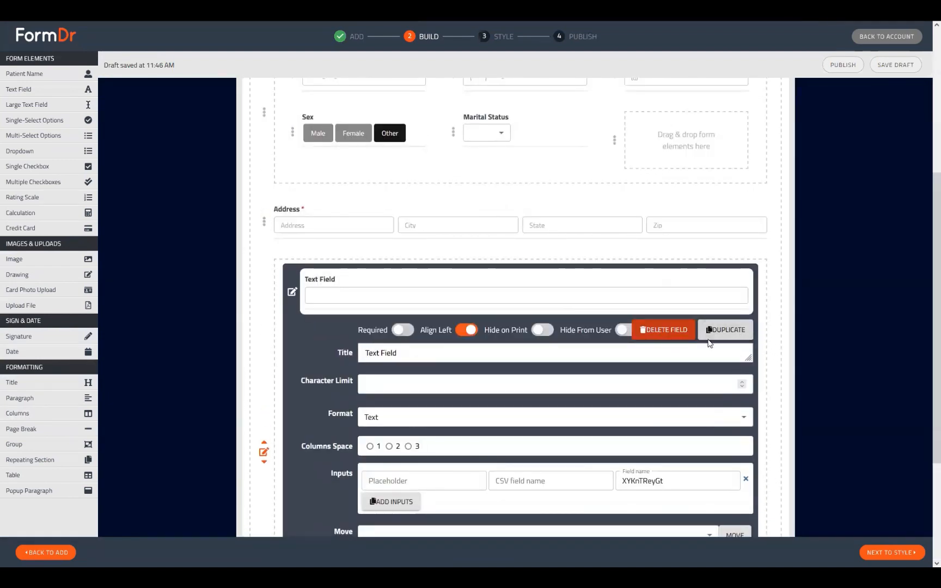
Title the first text field in the new columns Emergency Contact and give its input the placeholder Name.
drag(427, 354, 191, 364)
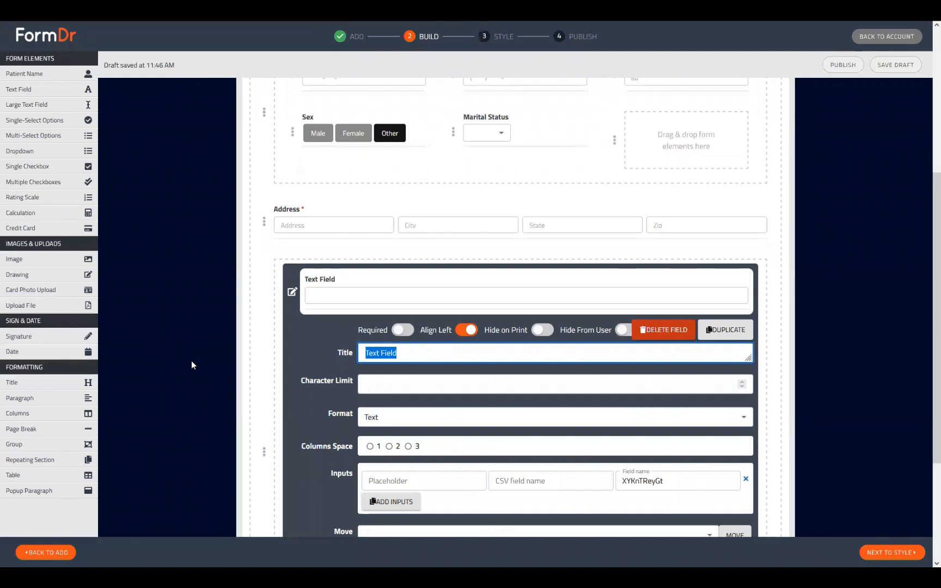
text(E)
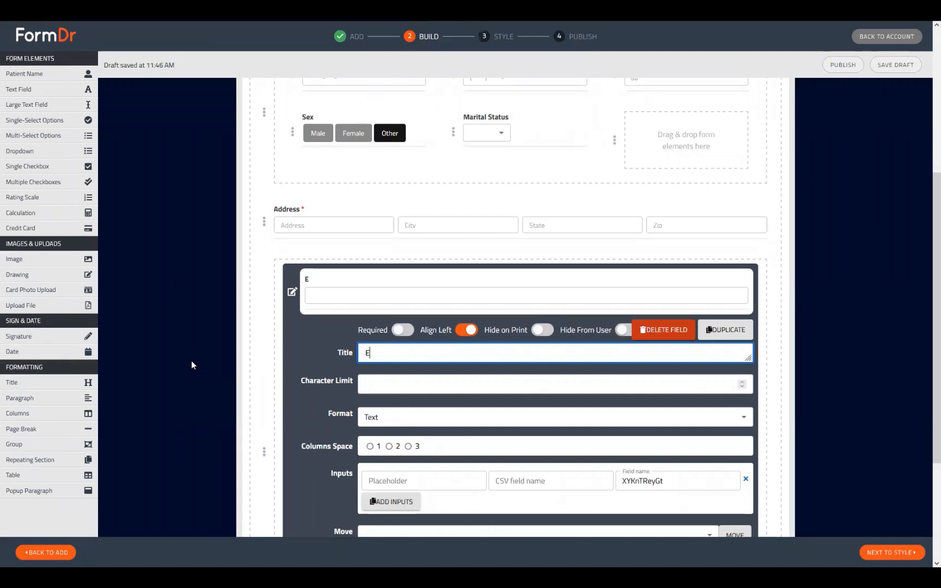
text(mergency Cont)
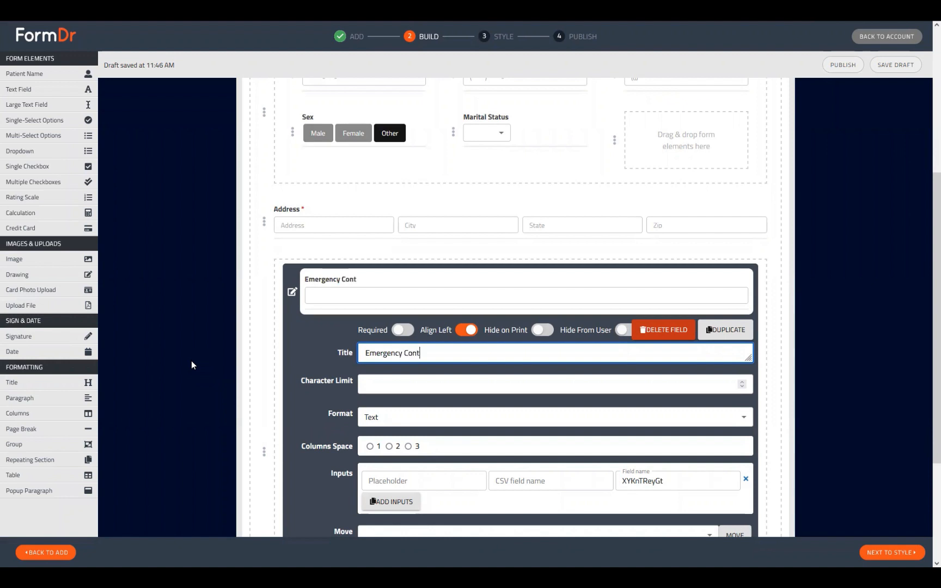
text(act)
click(426, 480)
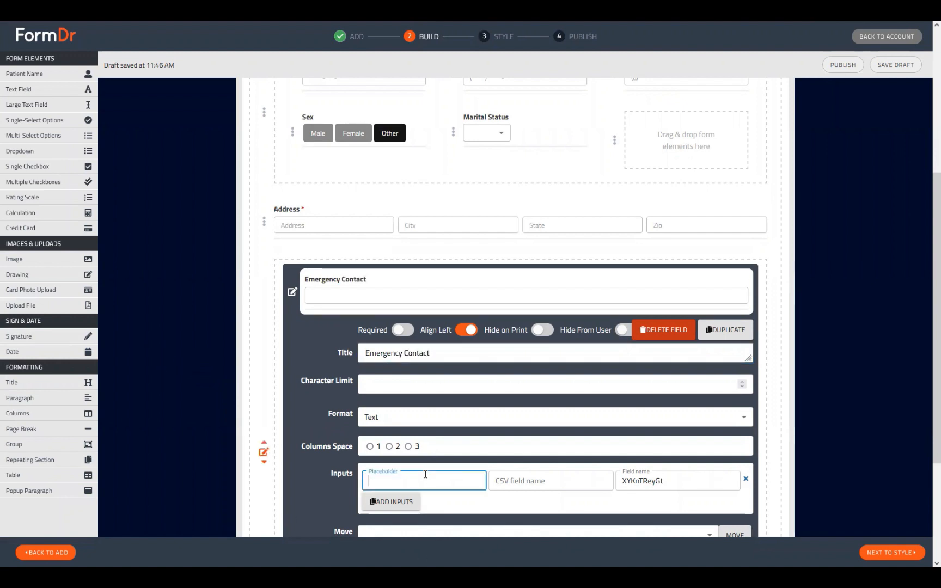
text(Name)
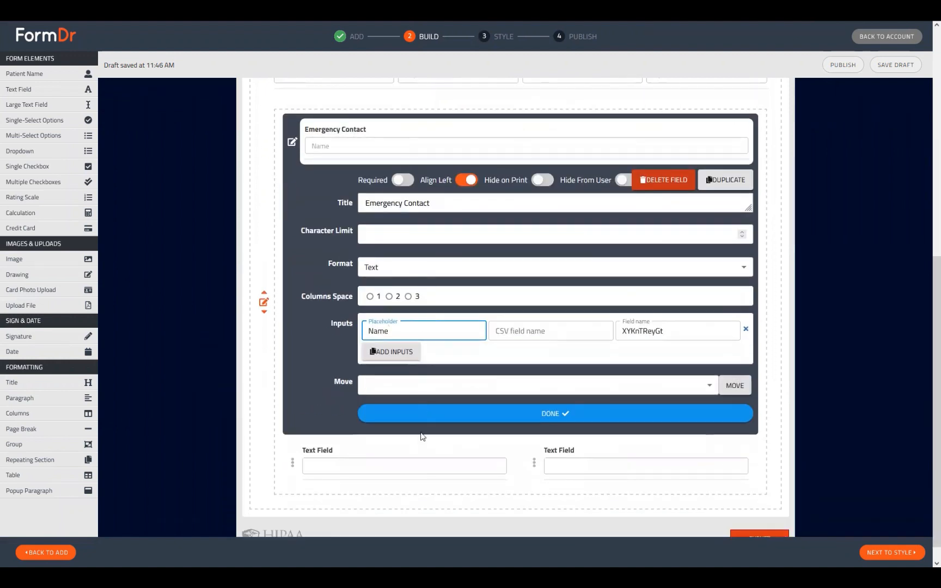
Title the second text field in the columns Phone Number and set its format to Phone Number.
scroll(420, 439, down, 3)
click(292, 463)
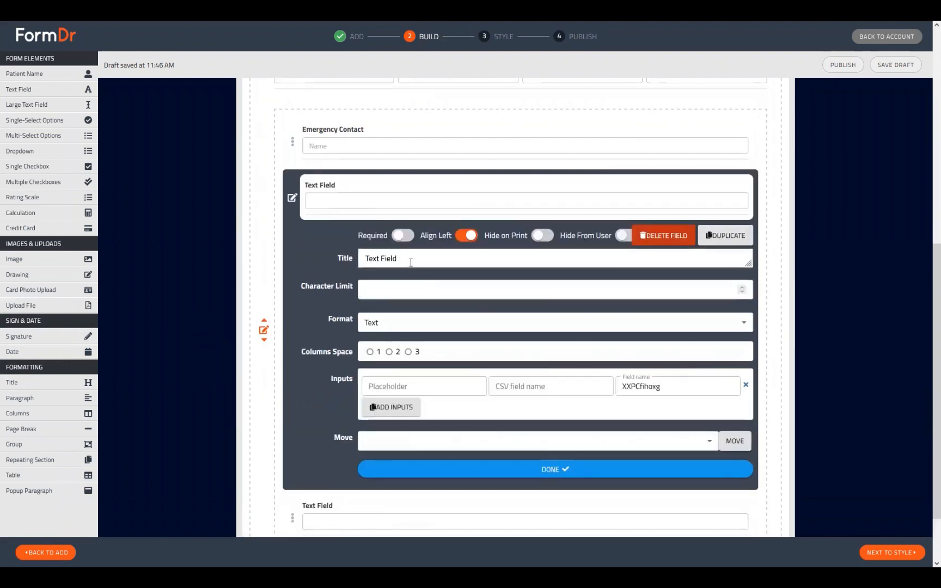
text(Phone Number)
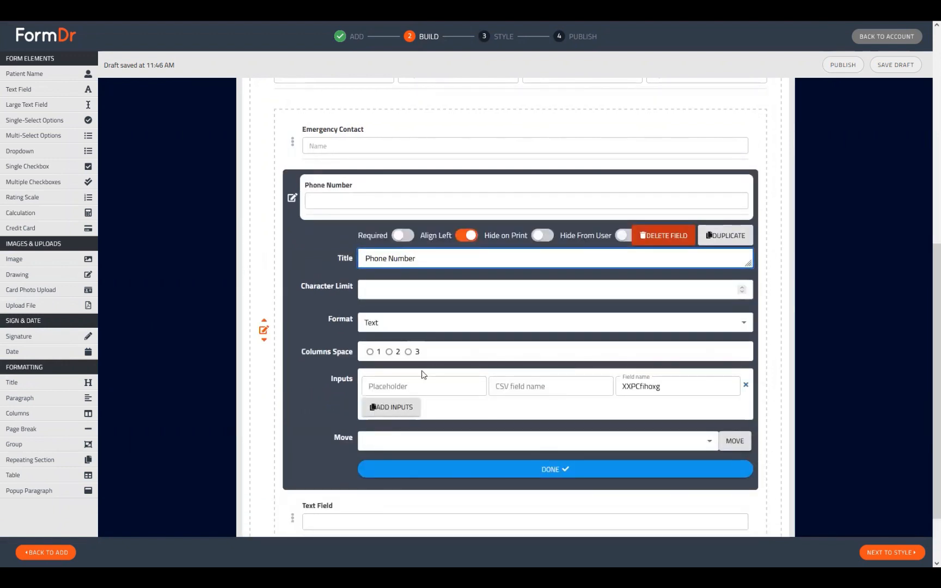
click(406, 322)
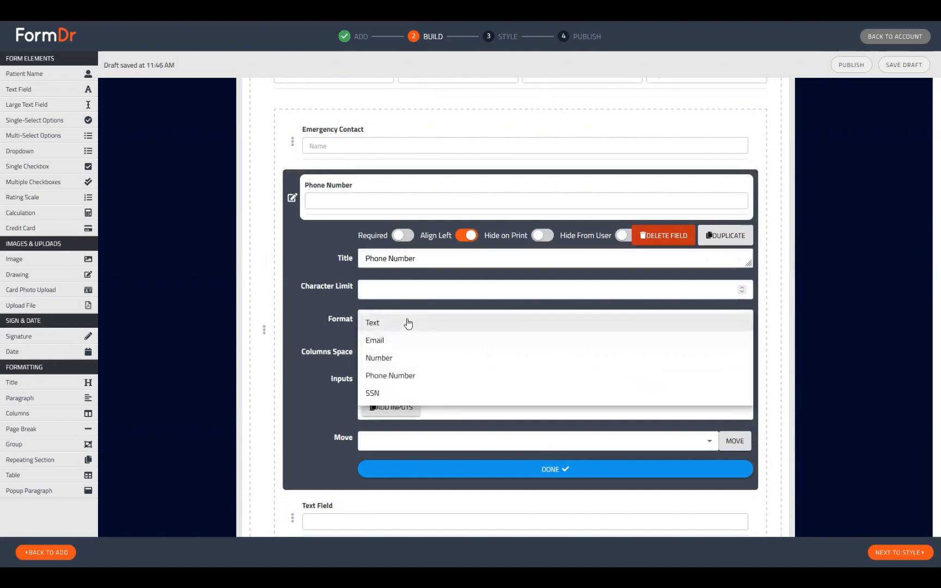
click(385, 377)
click(402, 386)
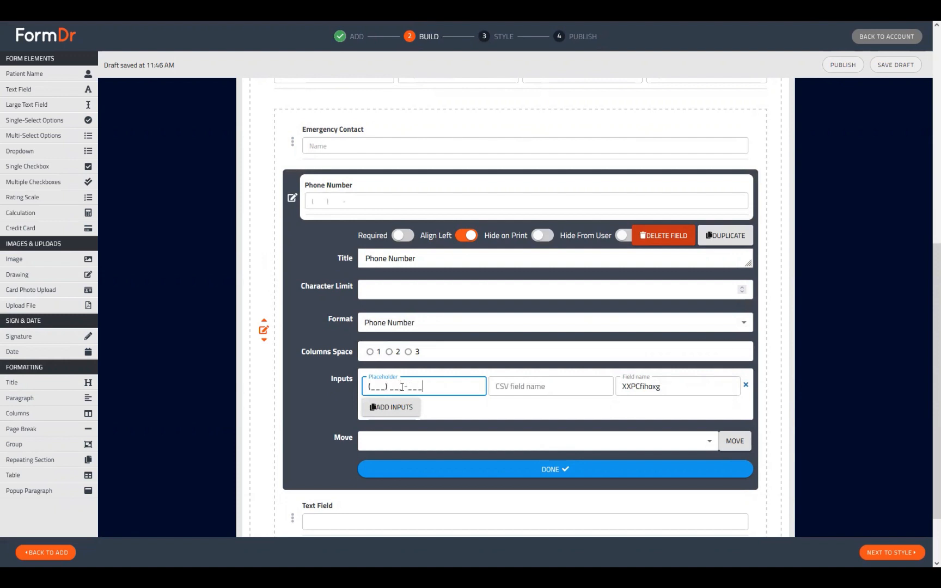
Title the third text field Relationship to Patient, give its input the placeholder Relationship and finish editing the field.
click(294, 522)
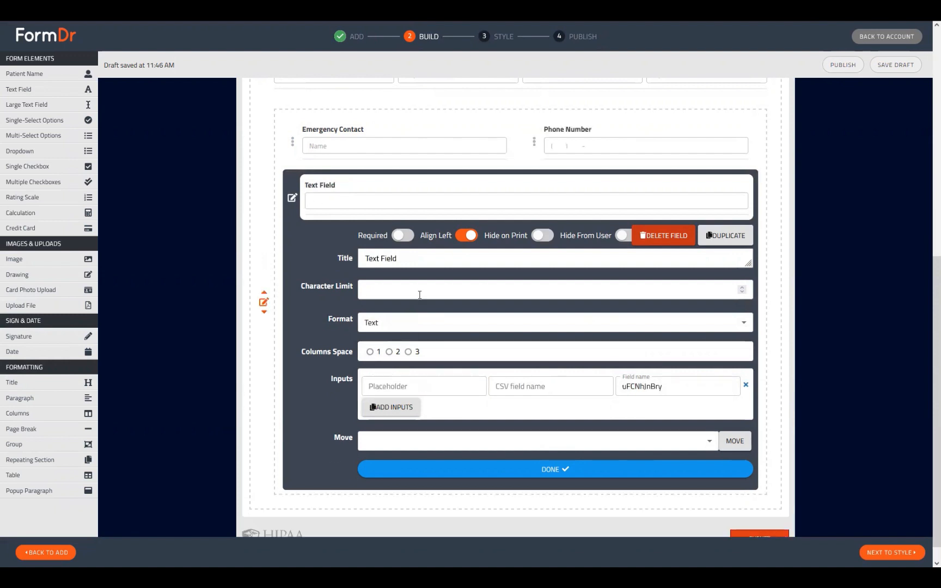
text(Relation)
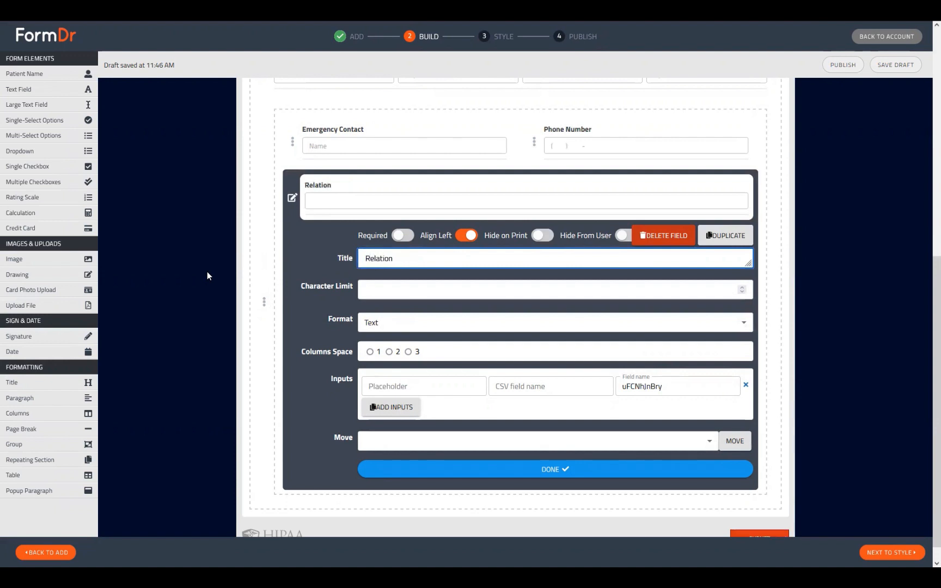
text(ship to Patient)
double_click(371, 259)
key(ctrl+c)
click(404, 392)
key(ctrl+v)
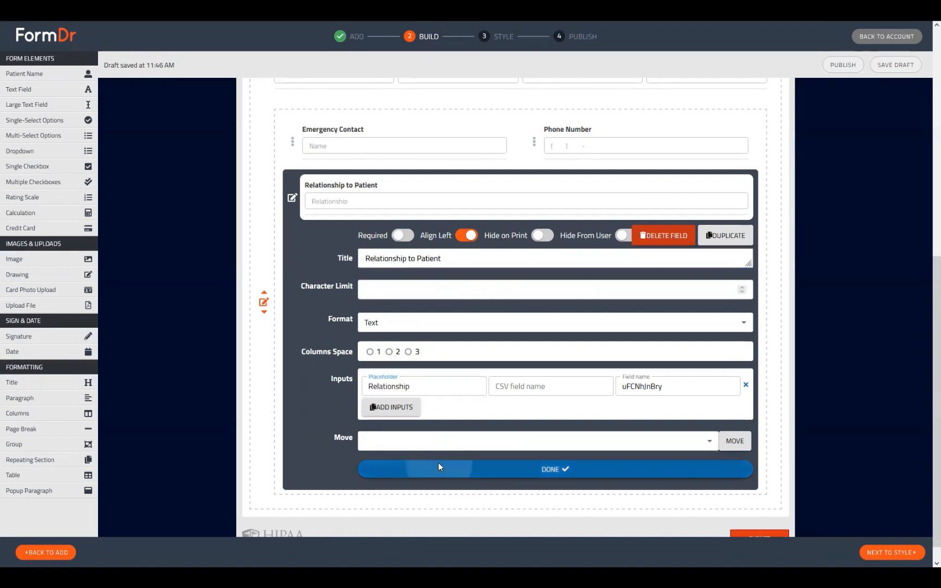
click(438, 464)
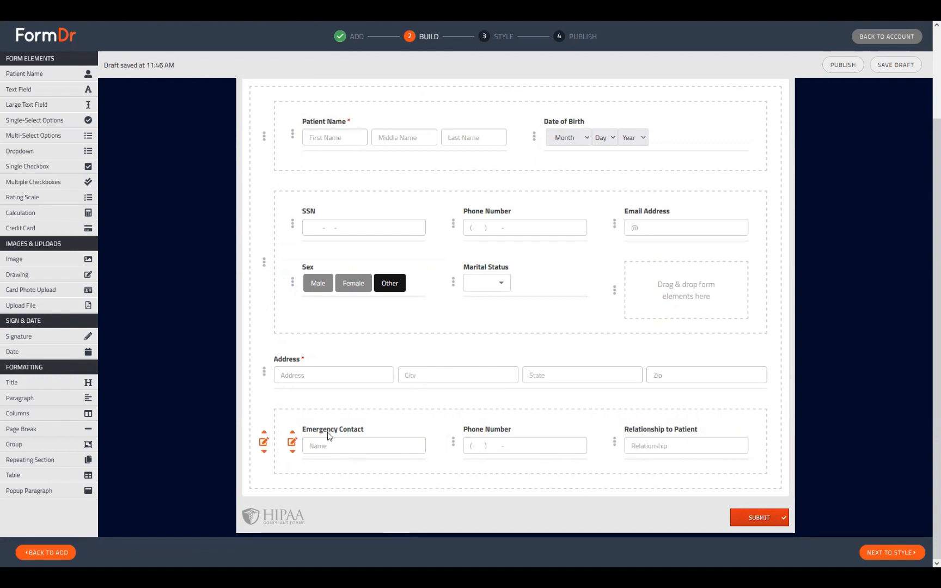
Add two inputs with the placeholders Phone and Relationship to the Emergency Contact field and close its settings.
click(292, 442)
click(369, 438)
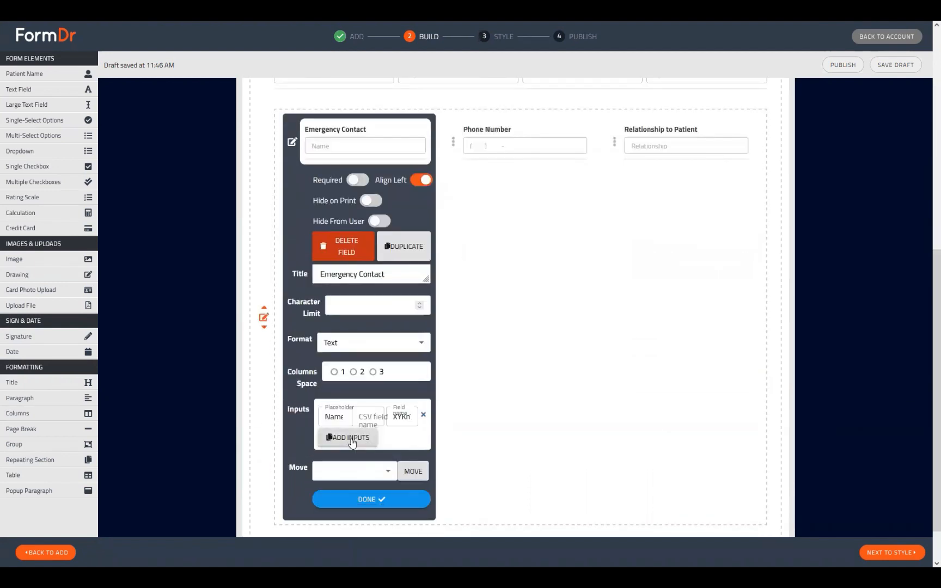
click(351, 463)
click(338, 443)
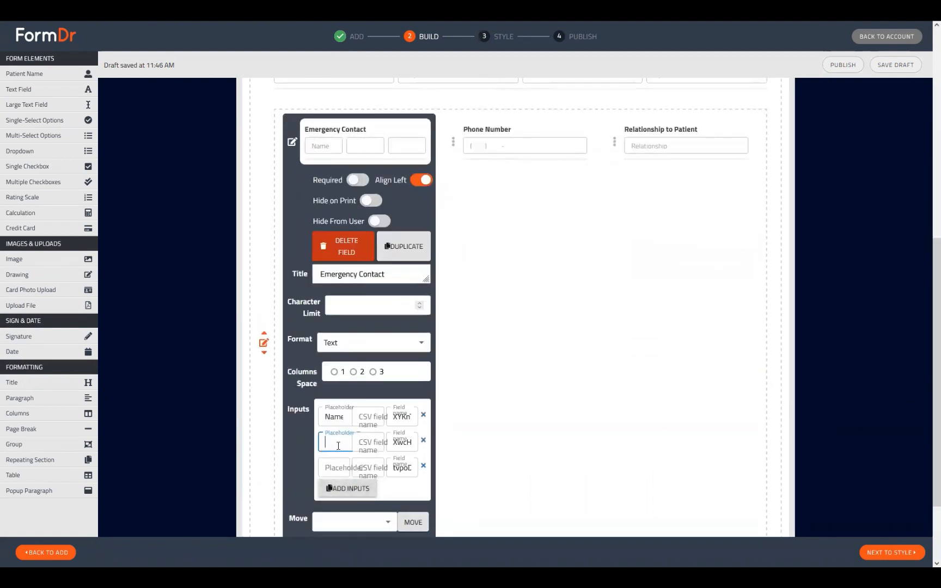
text(Phone)
key(Tab)
key(Tab)
key(Tab)
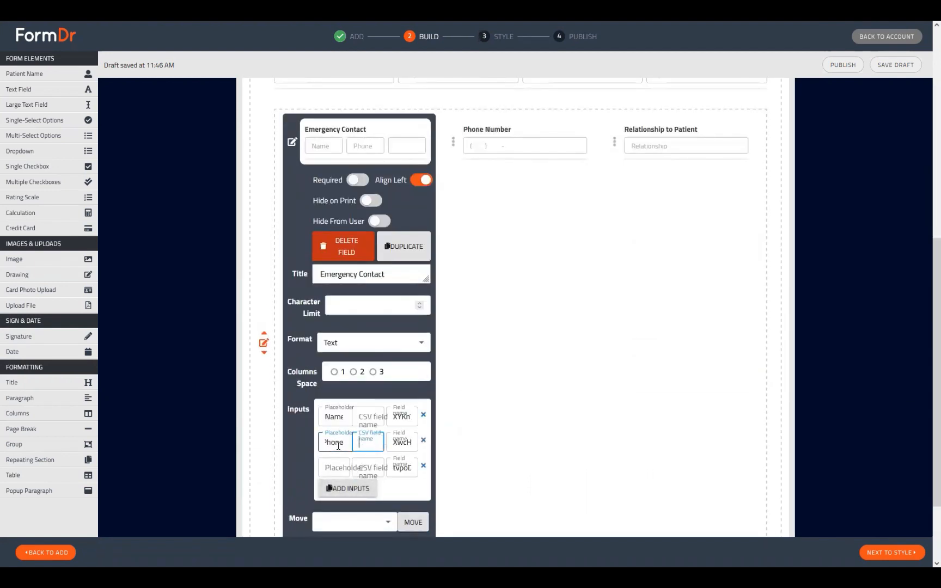
text(Rel)
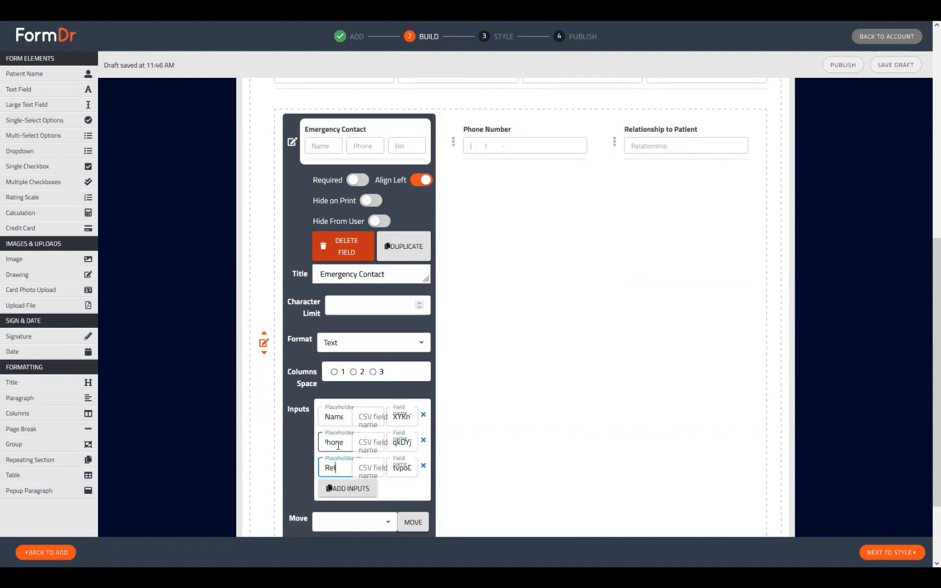
text(ation)
text(ship)
click(263, 343)
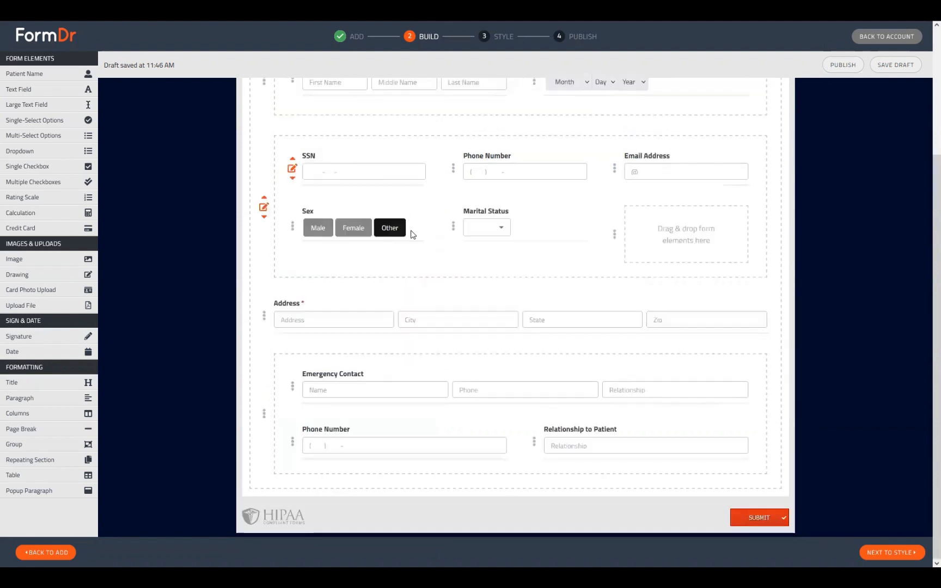
Move the Emergency Contact field out of the columns to its own row below Address and turn its required setting on and off.
mouse_move(327, 375)
mouse_down()
mouse_move(325, 335)
mouse_move(327, 355)
mouse_up()
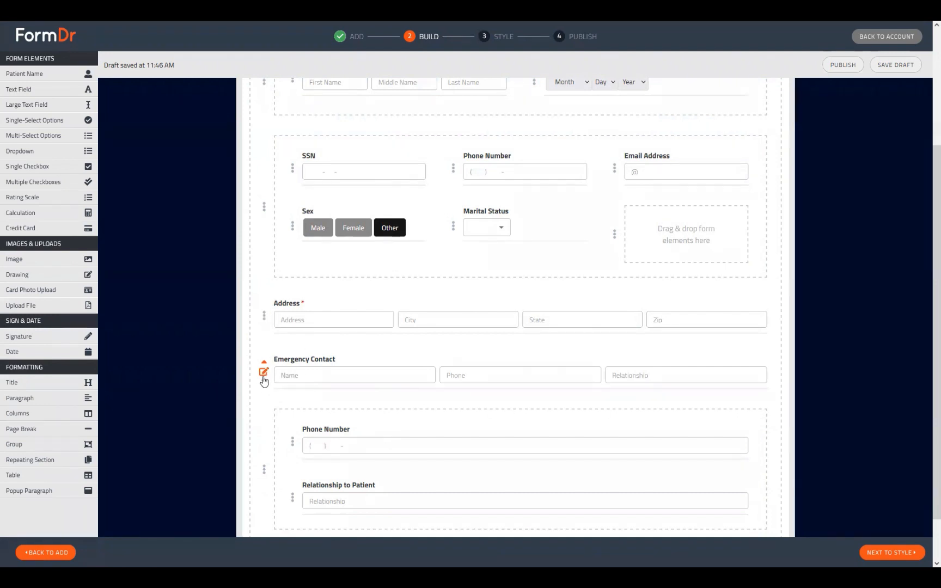
click(264, 372)
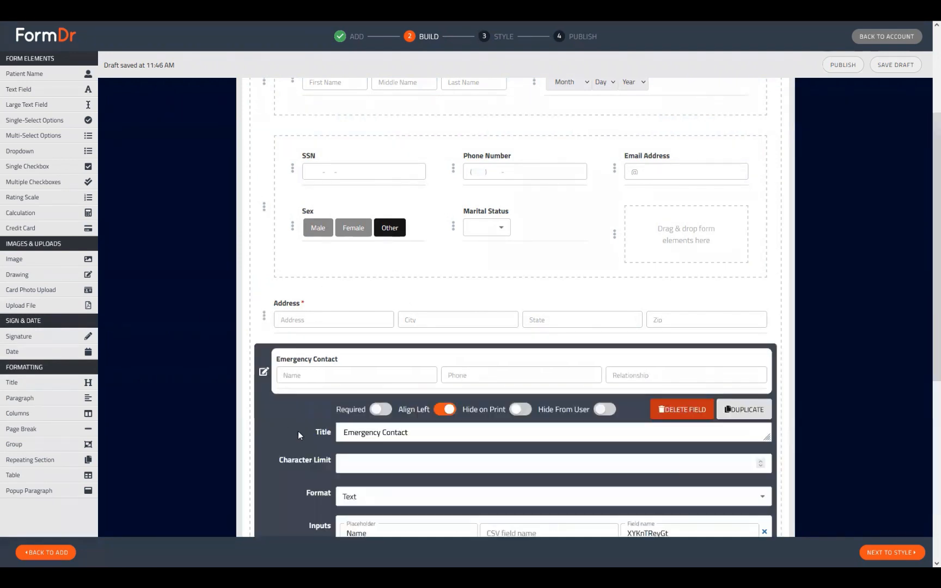
click(380, 409)
scroll(308, 427, down, 3)
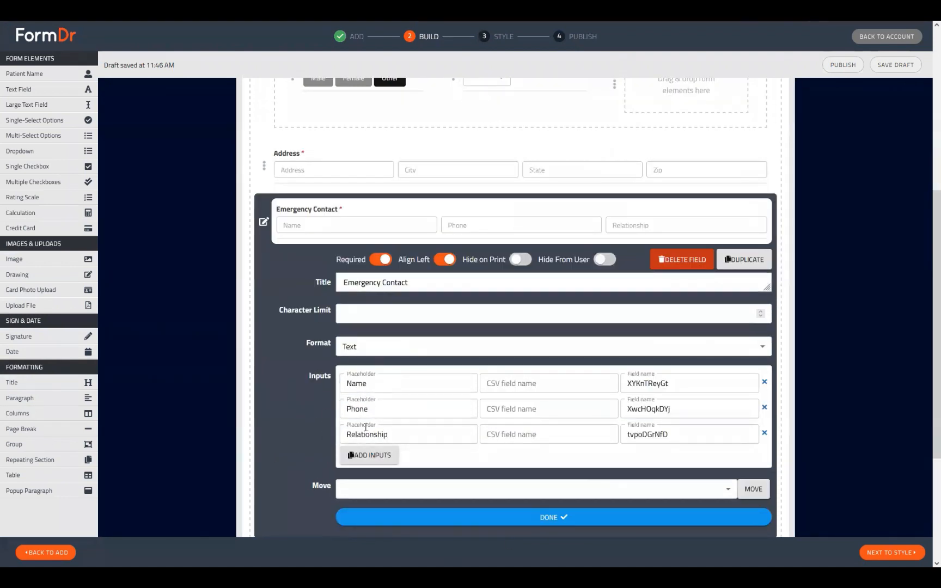
click(380, 259)
click(264, 221)
Make the Phone Number and Relationship to Patient fields in the bottom columns required.
click(292, 389)
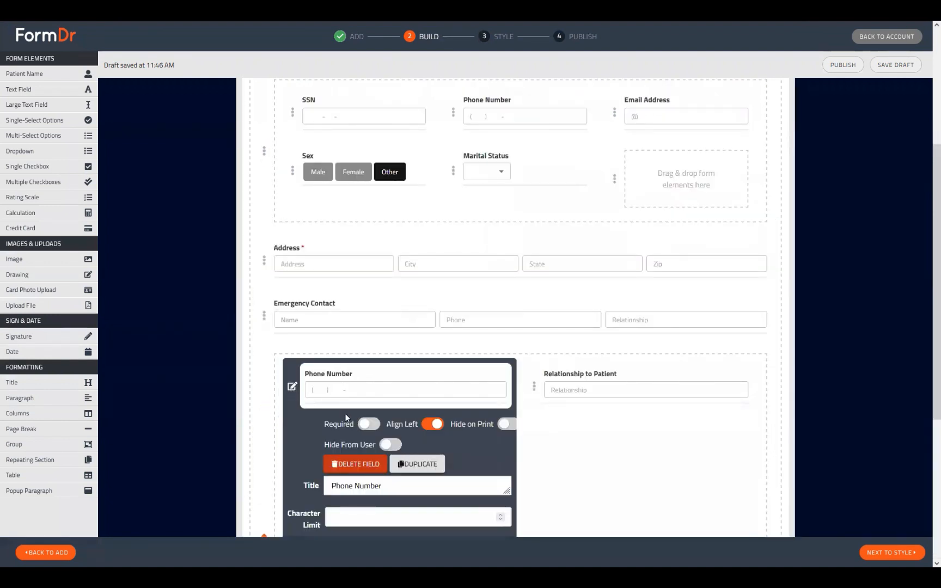
click(368, 423)
click(292, 386)
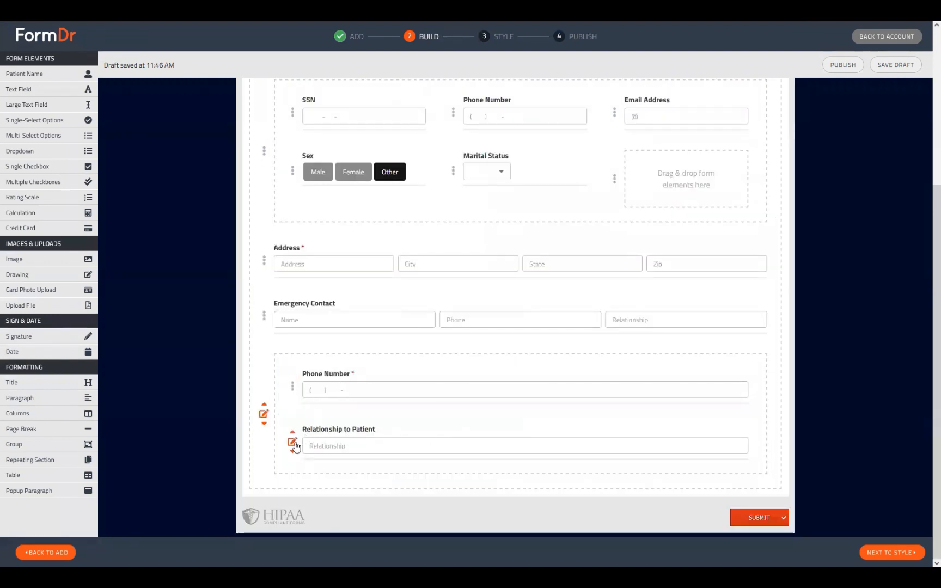
click(292, 442)
click(405, 479)
click(292, 442)
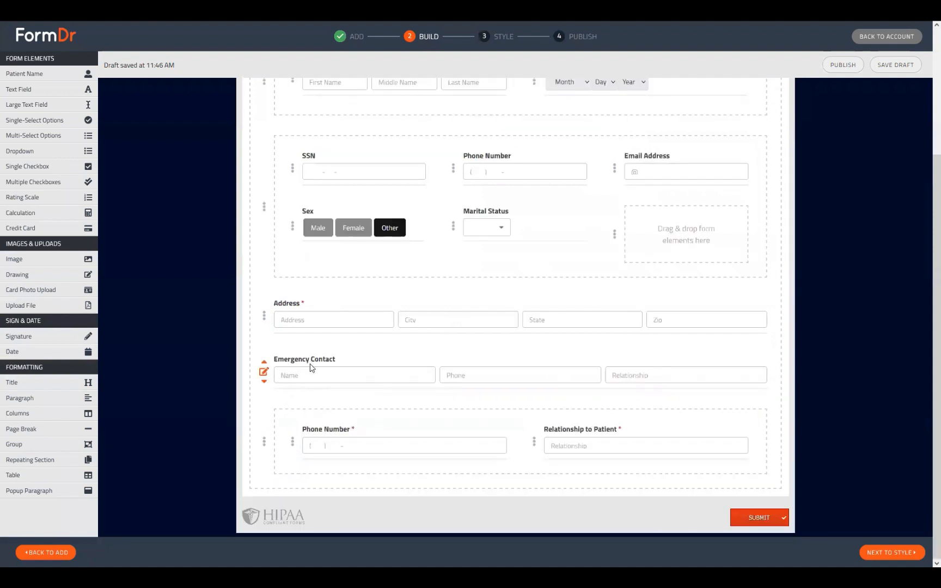
Remove the Phone and Relationship inputs from Emergency Contact and move the field back in front of Phone Number in the columns.
click(264, 373)
scroll(545, 327, down, 3)
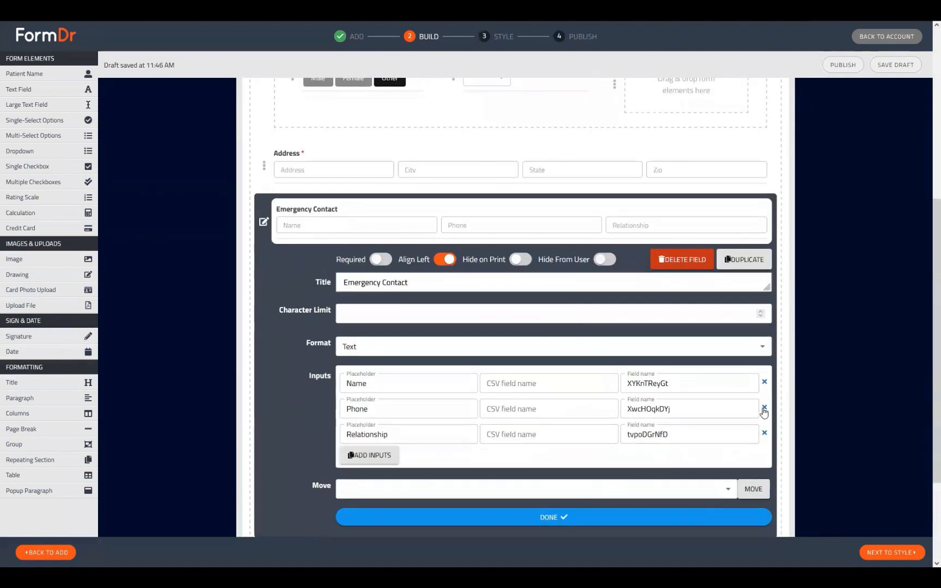
click(765, 408)
click(765, 407)
click(264, 222)
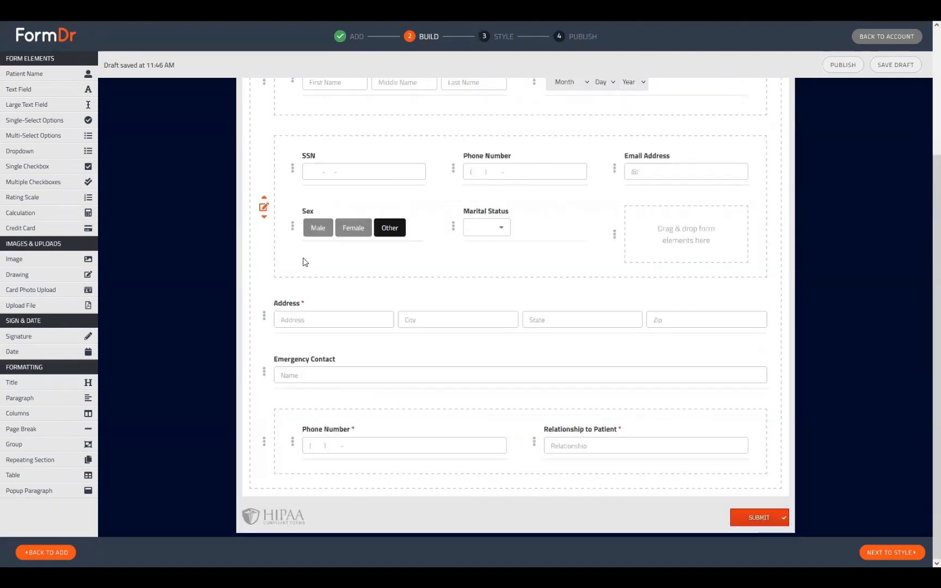
drag(314, 358, 351, 418)
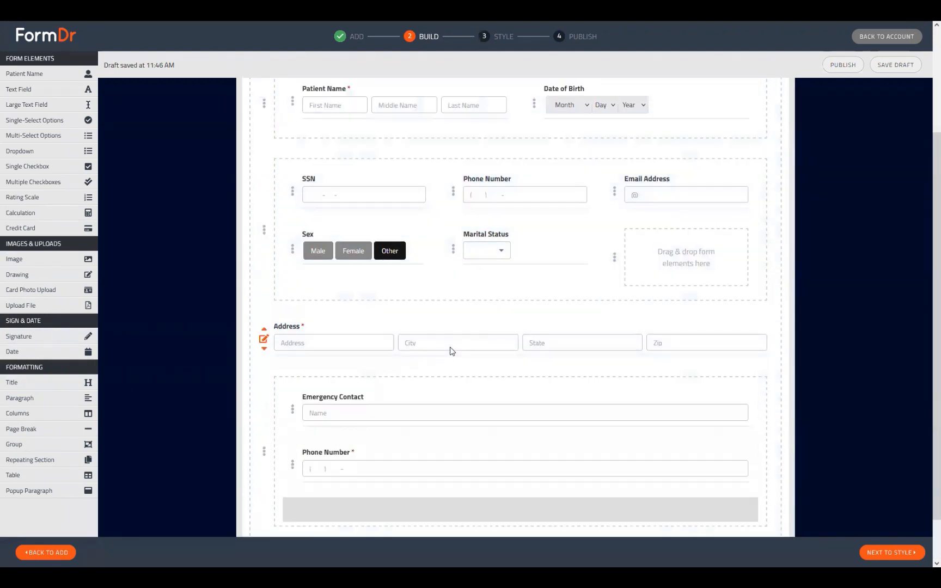
Examine the settings of the Emergency Contact and Relationship to Patient fields and review the form's layout.
click(292, 410)
scroll(383, 382, down, 5)
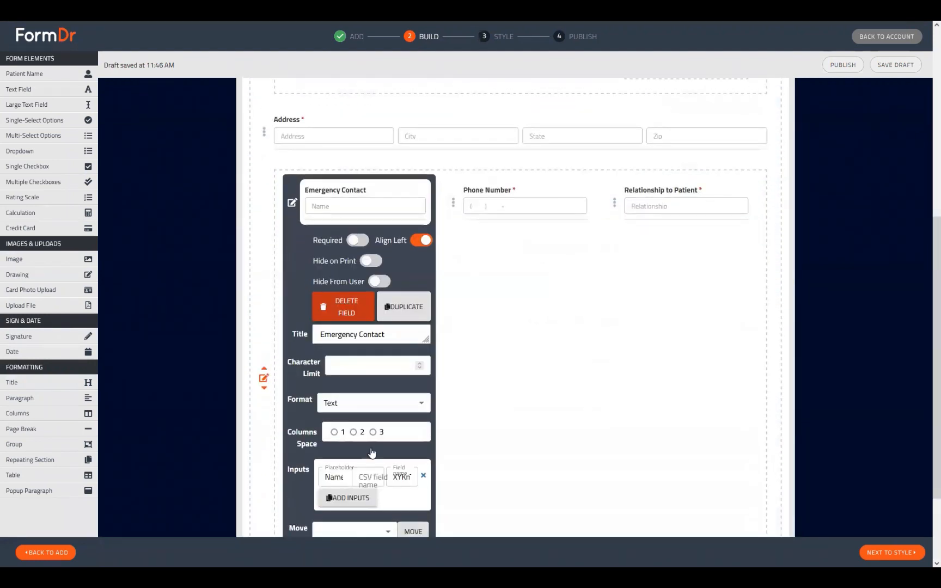
click(383, 454)
click(534, 444)
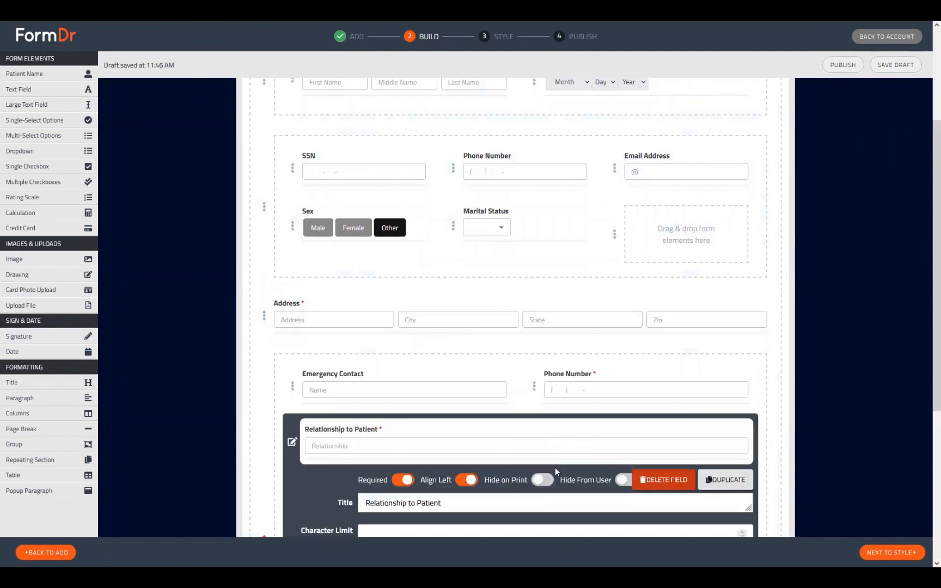
scroll(533, 508, down, 3)
scroll(533, 508, down, 2)
click(553, 460)
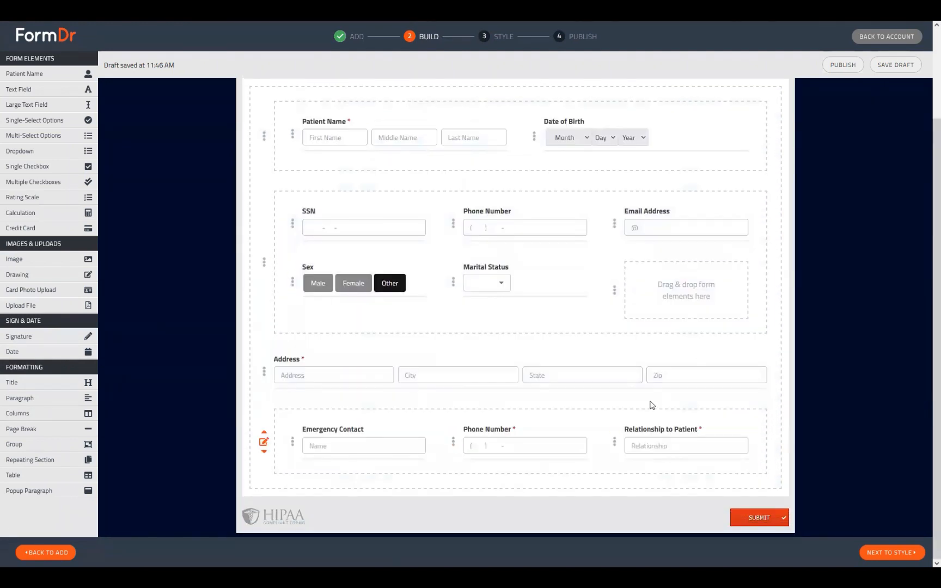
scroll(609, 404, up, 2)
scroll(605, 410, down, 2)
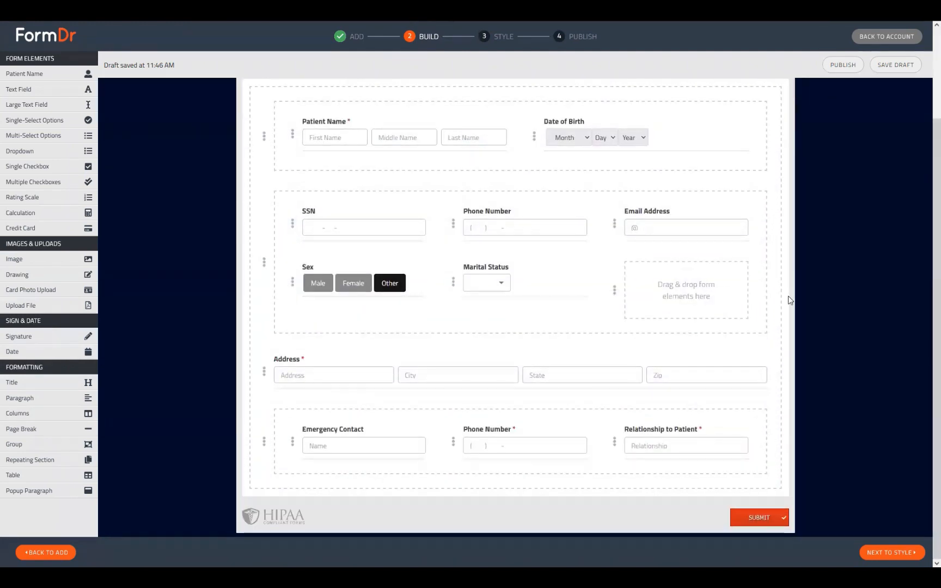
scroll(787, 300, up, 2)
scroll(621, 401, down, 2)
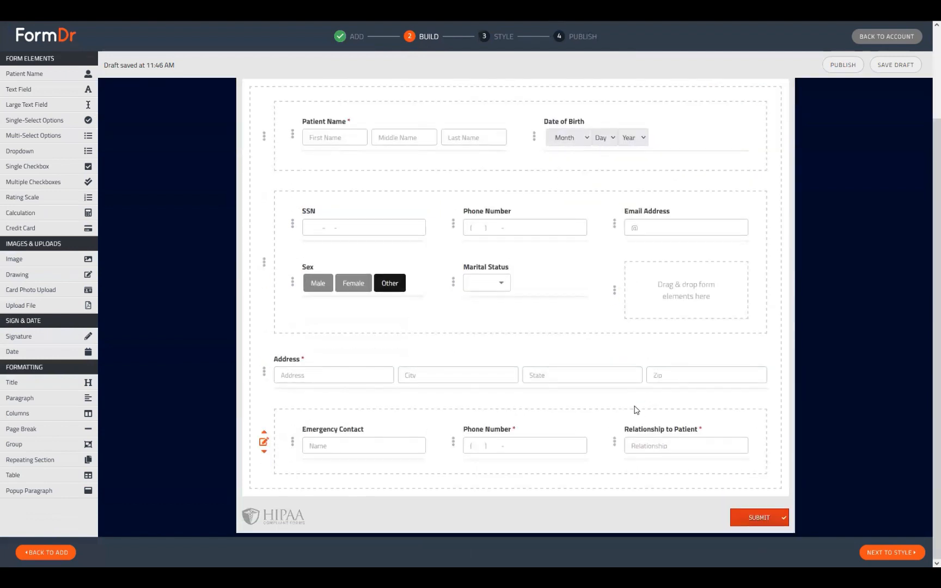
Add a Title element above the Patient Name row of the form and set its text to Patient Information.
scroll(460, 385, up, 2)
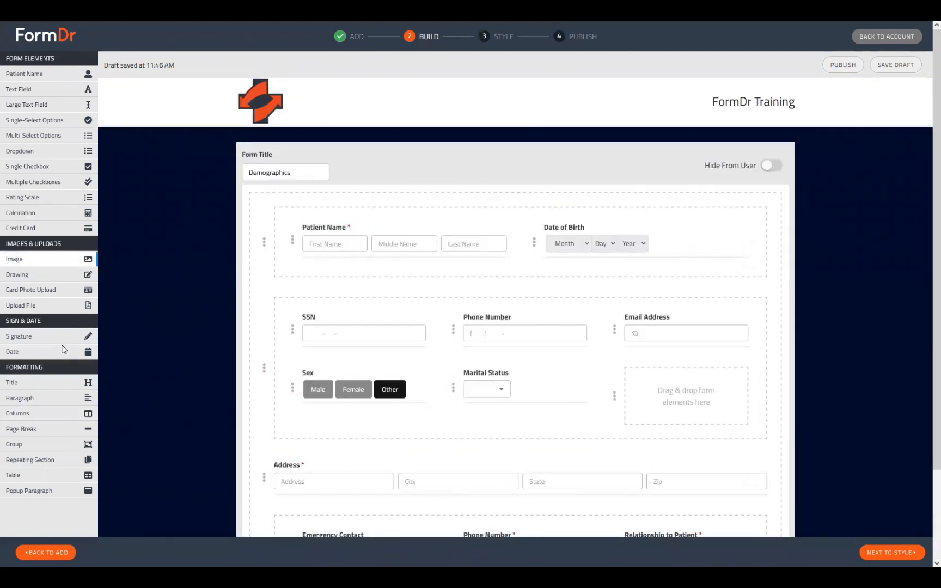
drag(17, 388, 273, 249)
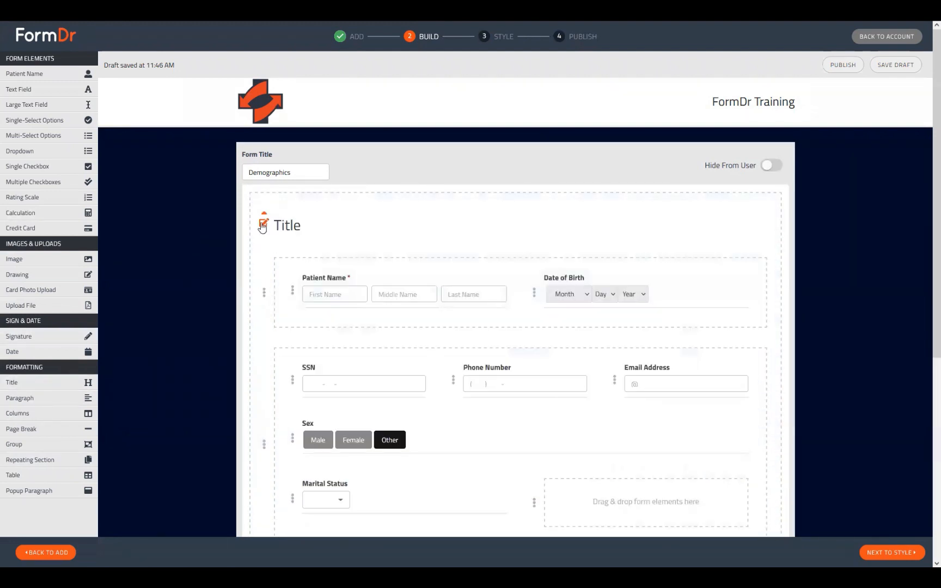
click(264, 222)
text(P)
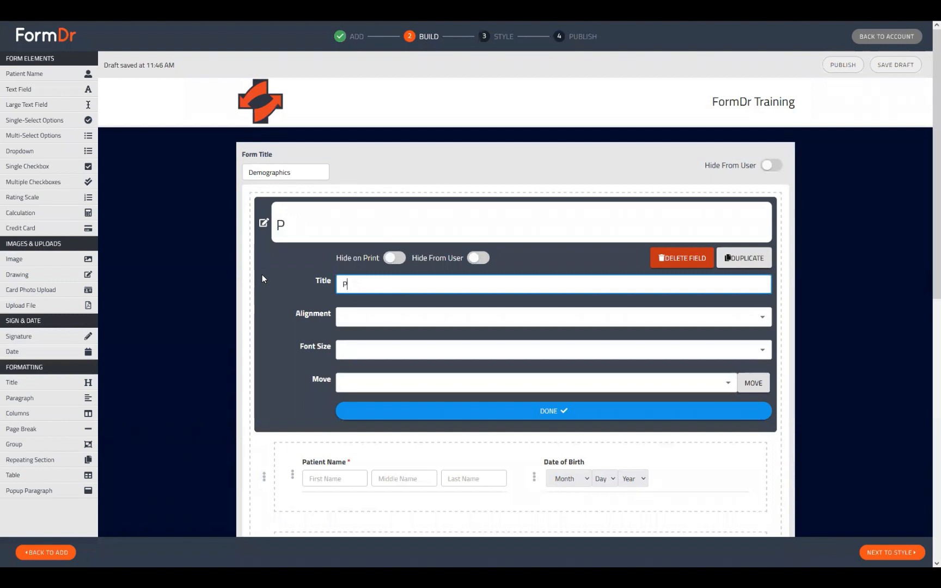
text(atient Information)
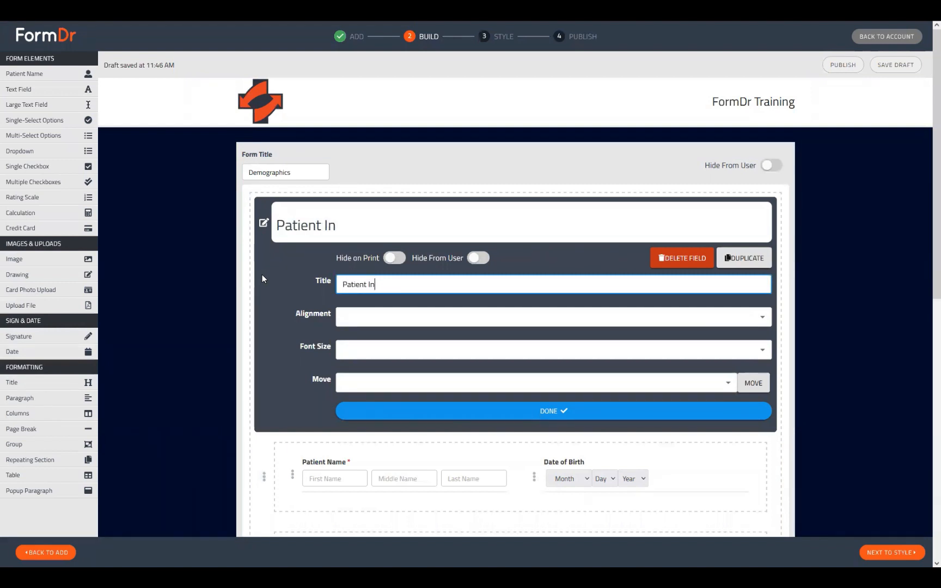
click(412, 411)
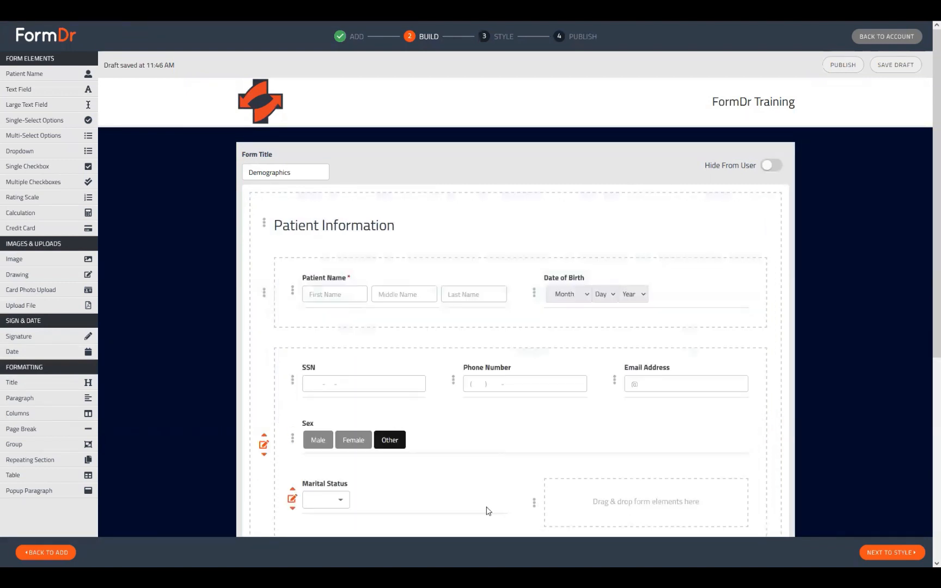
Proceed to the Style stage and test the form's required phone and relationship fields, choosing Other for Sex.
scroll(488, 510, down, 6)
click(882, 553)
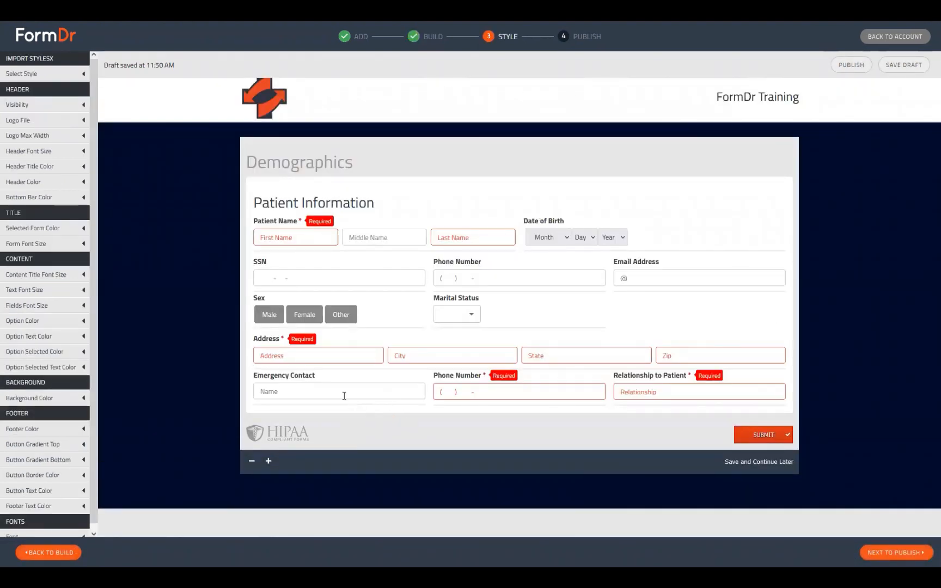
click(542, 389)
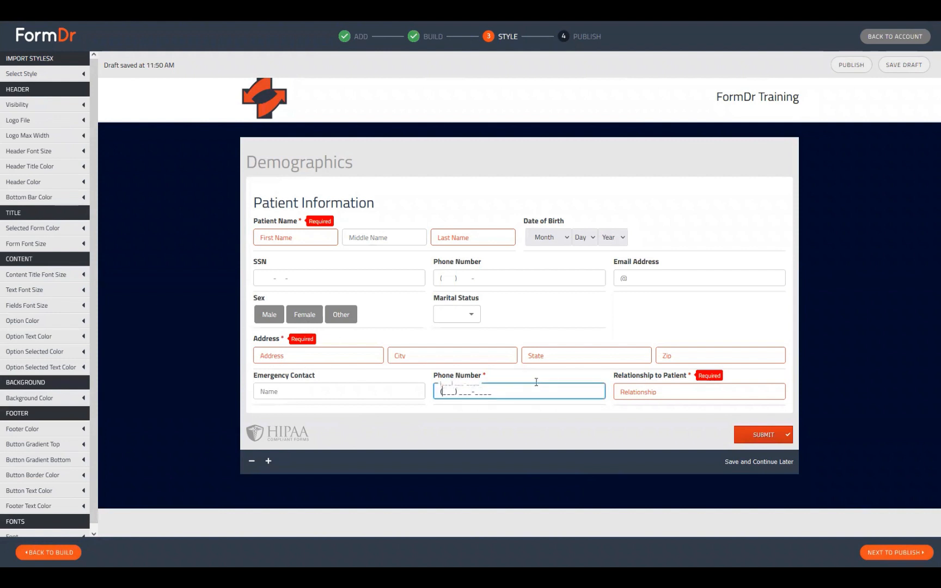
click(693, 392)
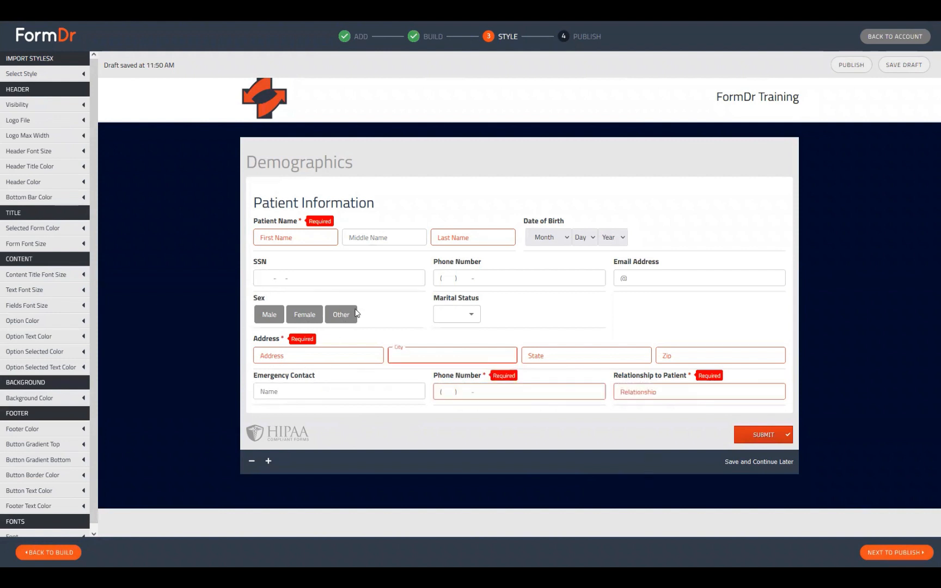
click(356, 312)
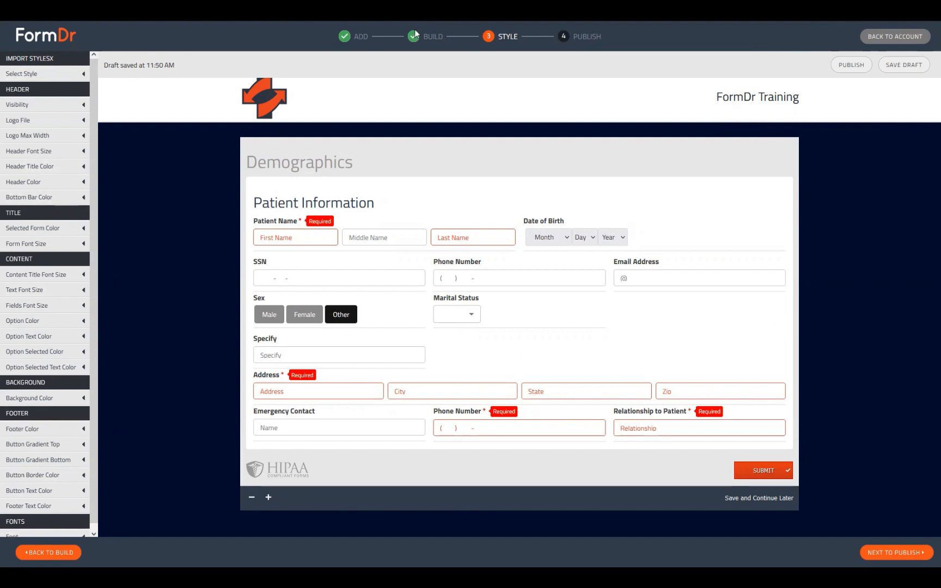
View the header's logo file setting and darken the form's background color to the navy shade #000824.
click(32, 120)
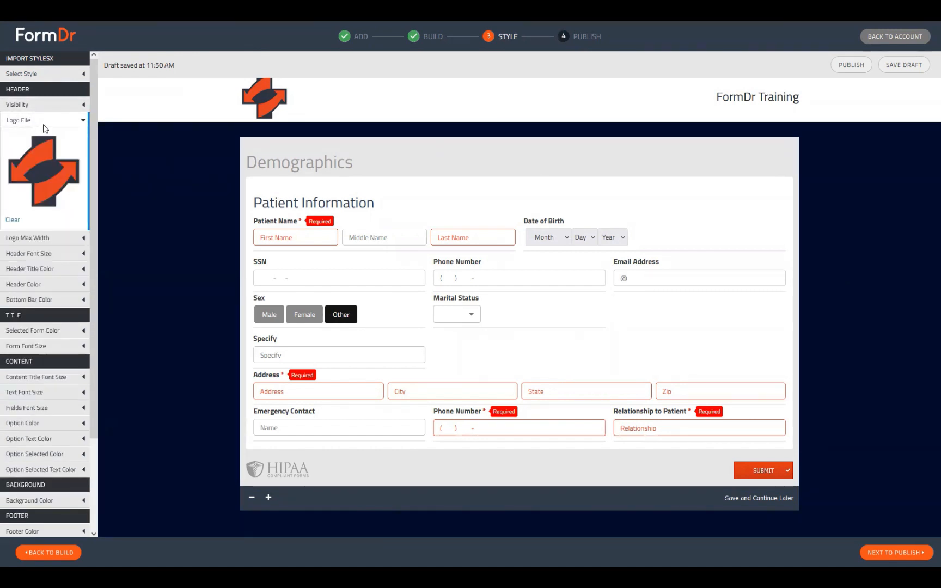
scroll(41, 136, down, 1)
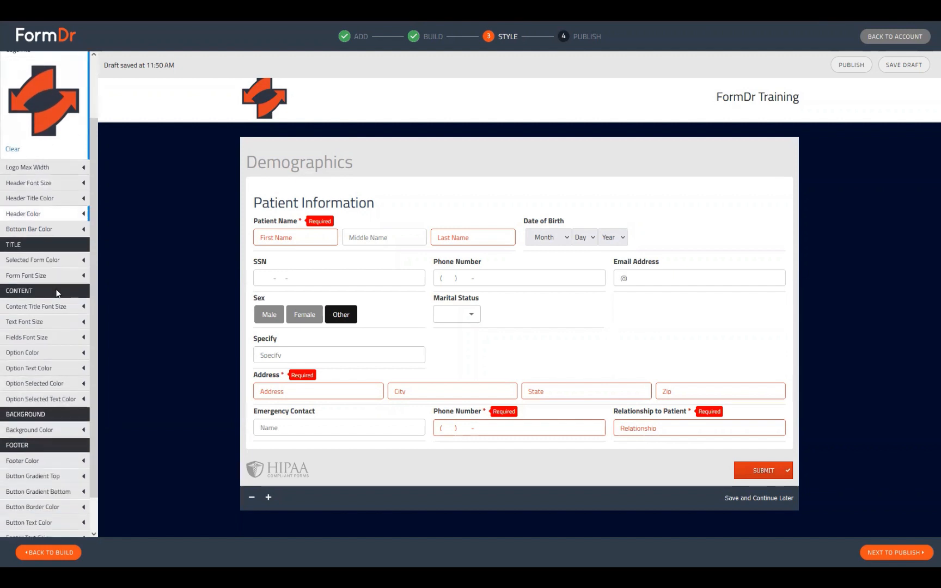
click(47, 431)
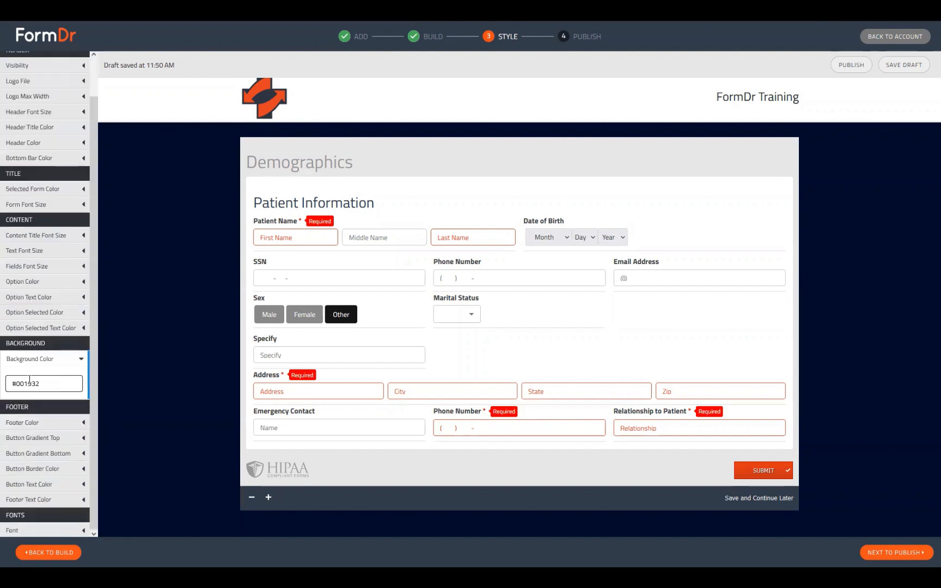
click(13, 380)
click(34, 384)
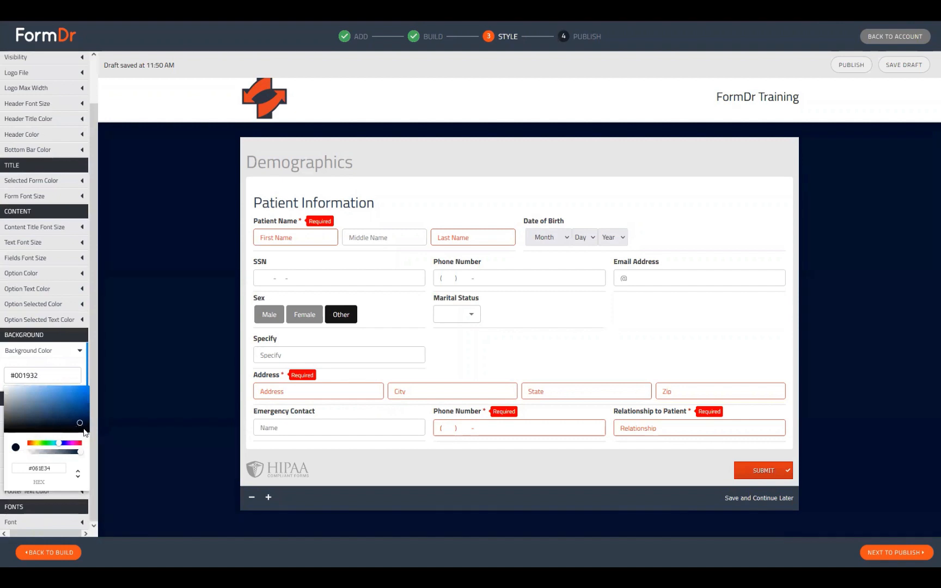
click(76, 413)
mouse_move(59, 415)
mouse_down()
mouse_move(72, 429)
mouse_move(91, 419)
mouse_move(99, 431)
mouse_up()
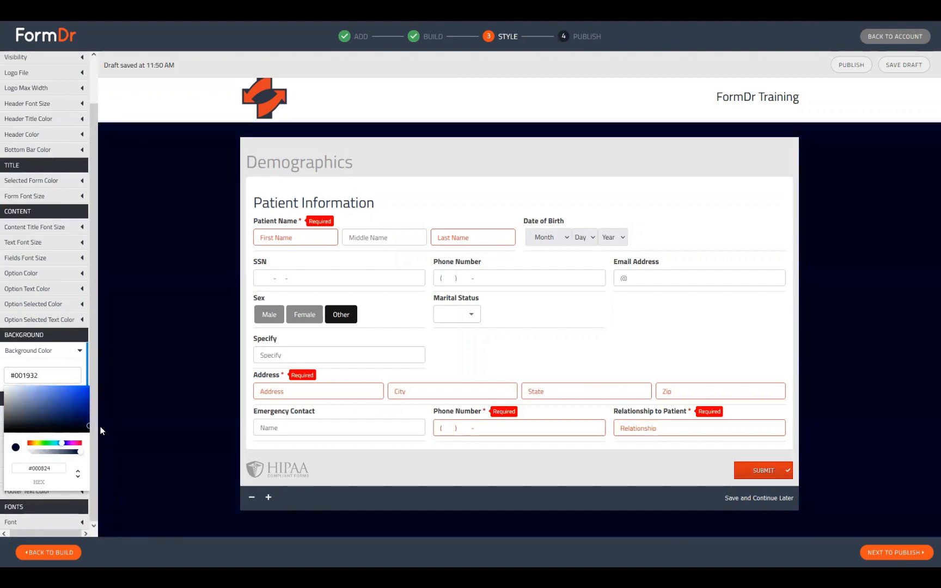
click(154, 245)
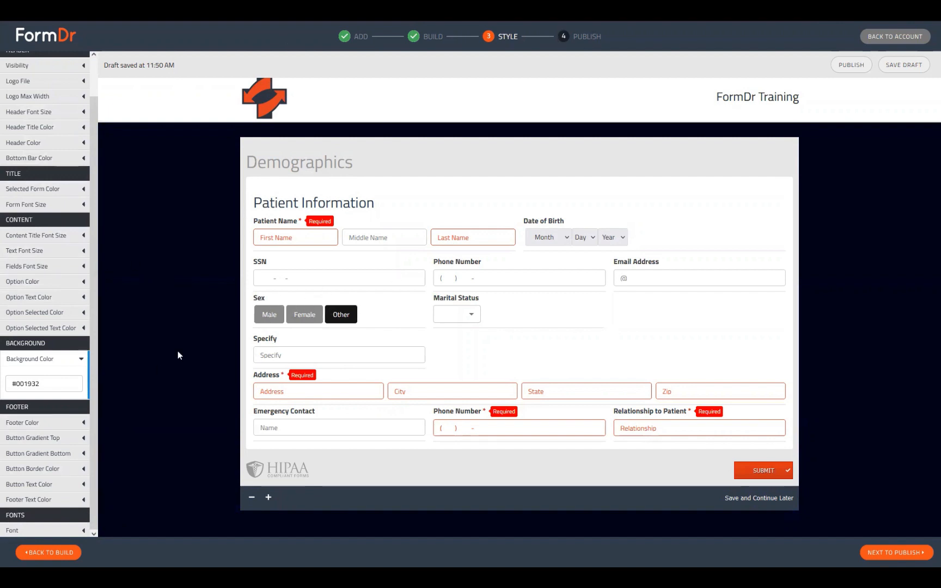
Import the style of the Registration Packet into this form packet, replacing its existing styles.
scroll(65, 256, up, 1)
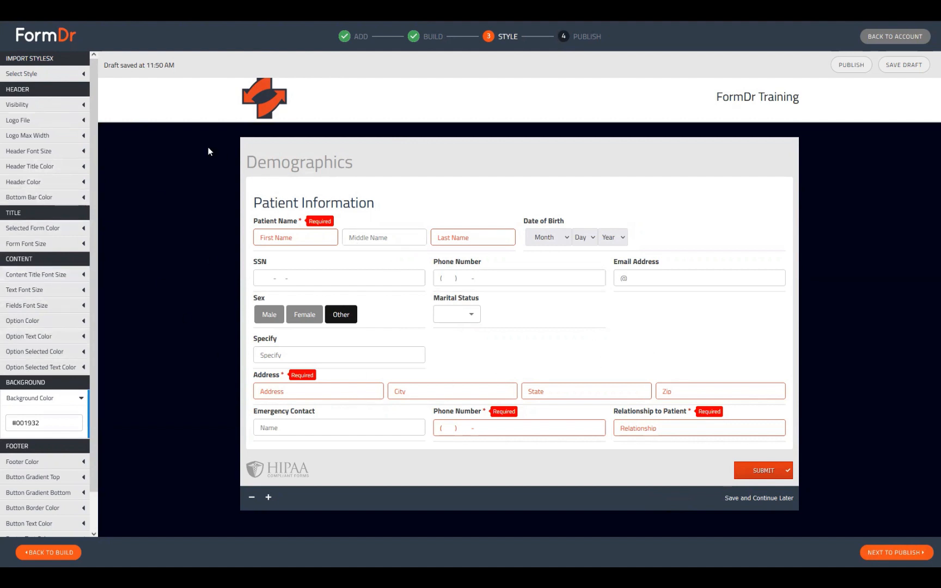
click(47, 77)
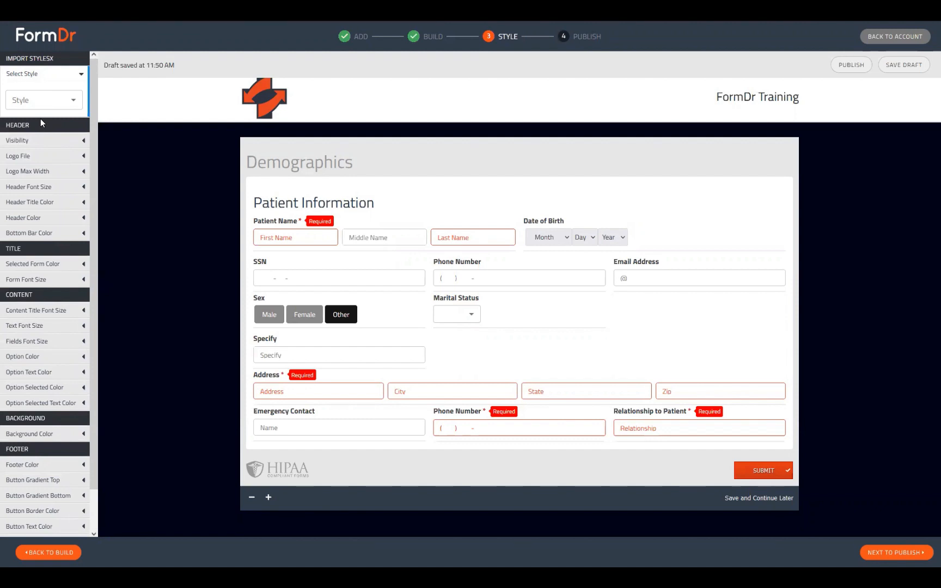
click(43, 104)
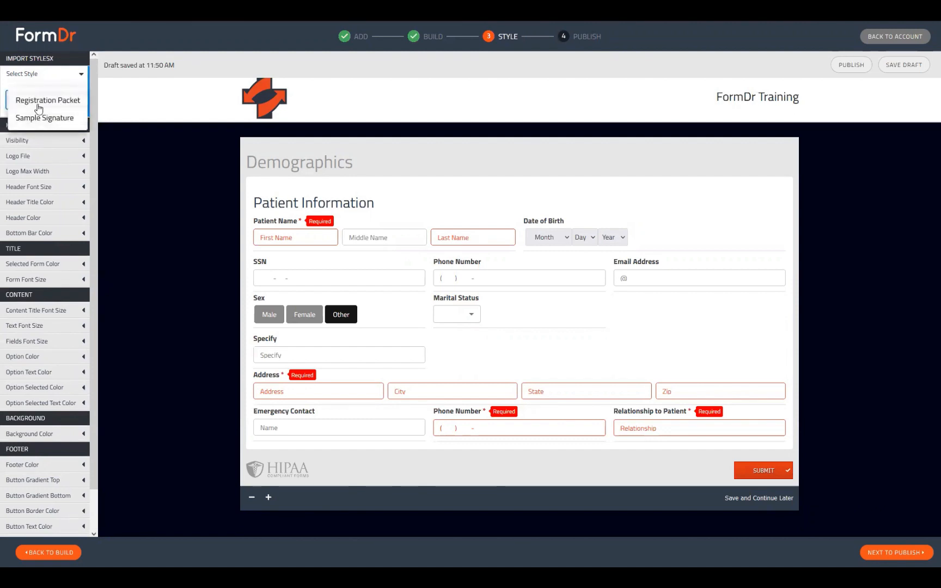
click(47, 101)
click(28, 121)
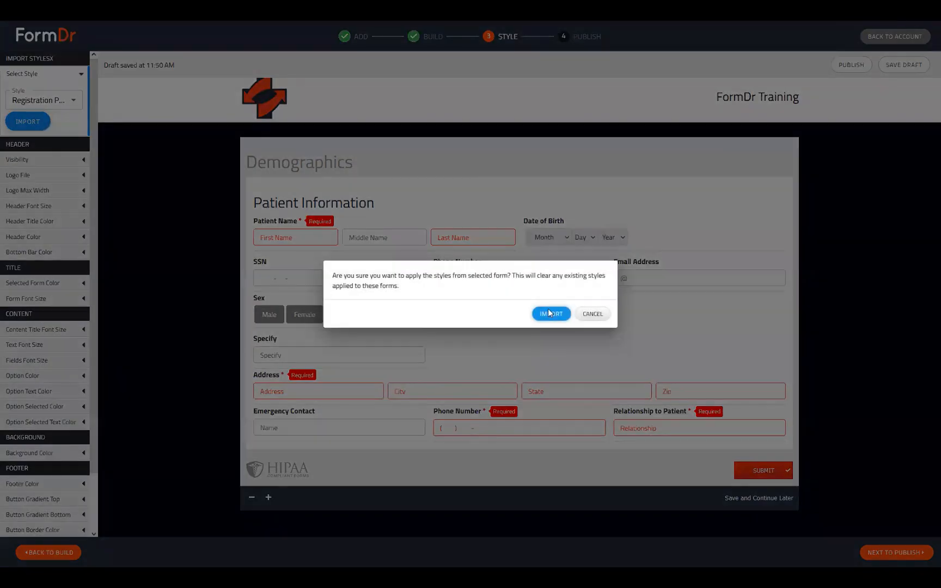
click(550, 315)
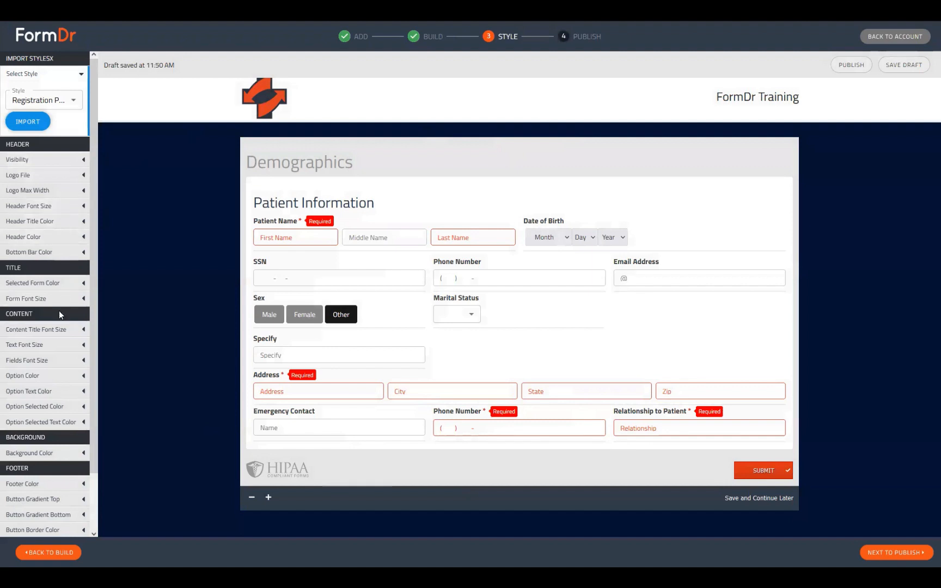
Change the form's background color to a mustard yellow.
click(60, 453)
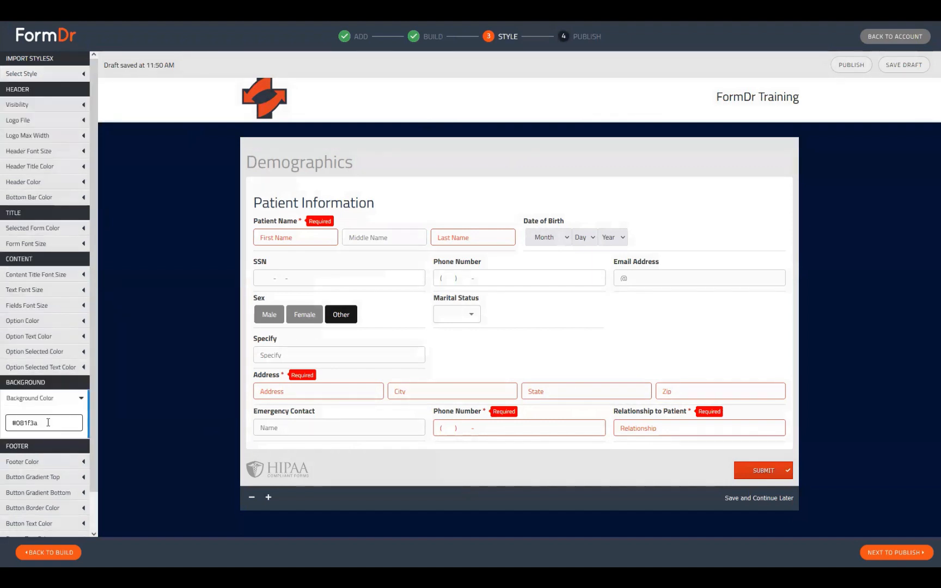
click(69, 429)
drag(80, 423, 13, 404)
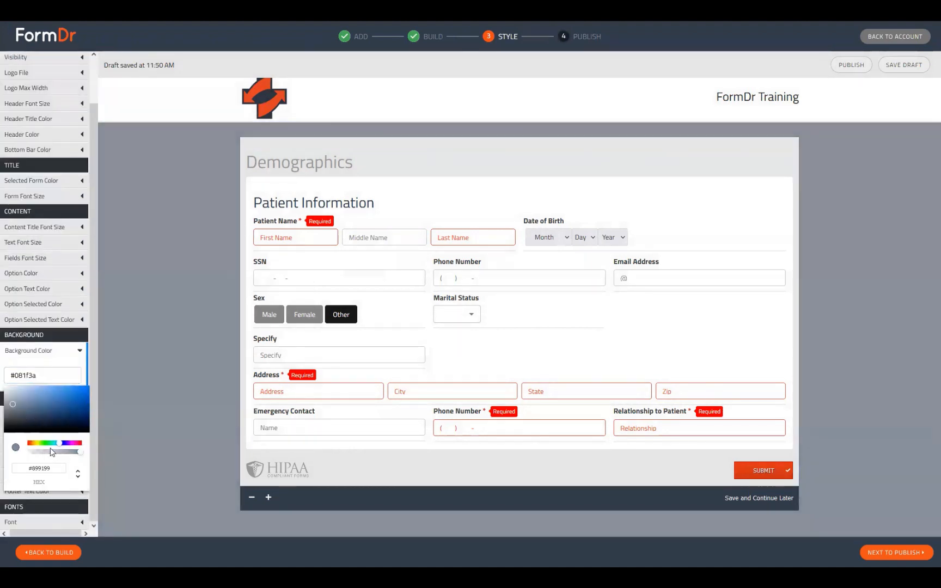
drag(55, 444, 37, 444)
drag(57, 410, 77, 395)
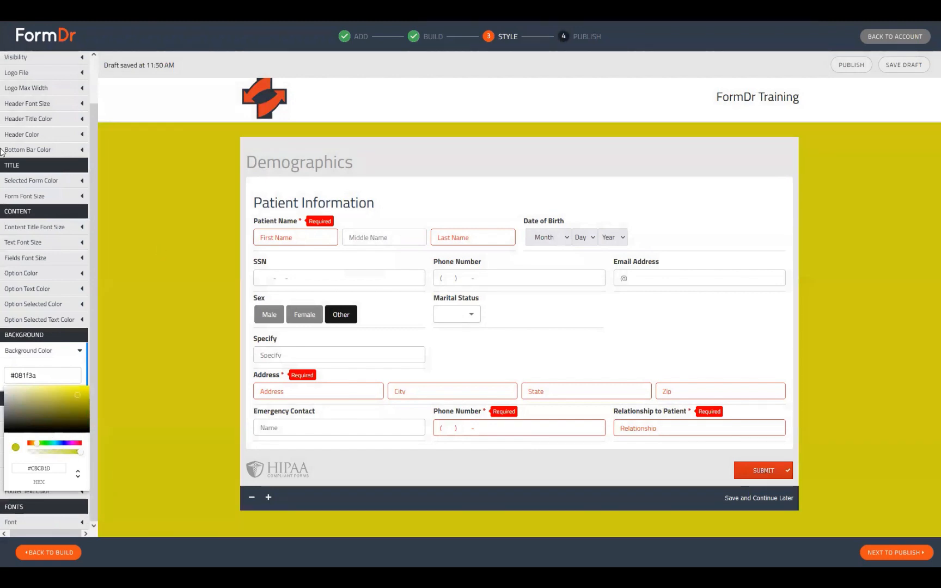
click(128, 195)
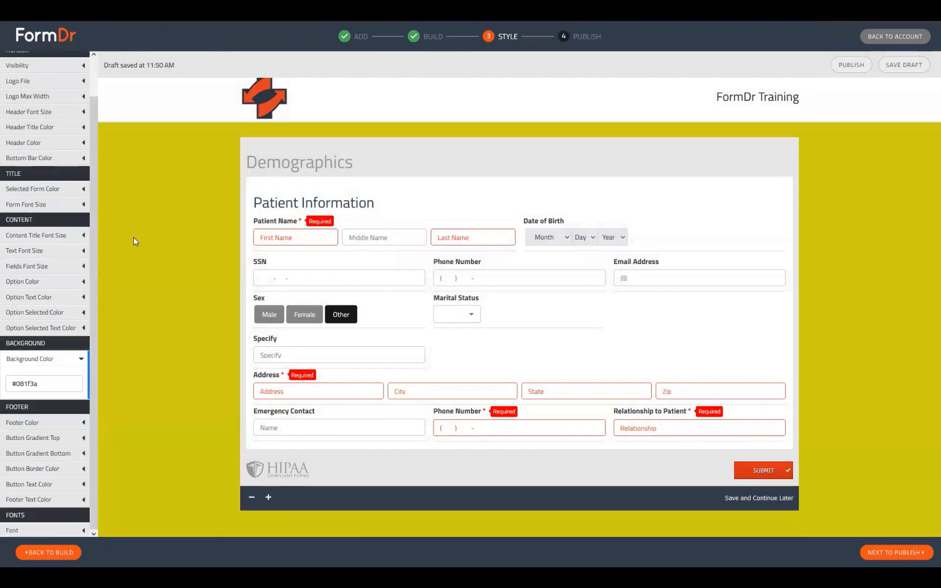
Import the Registration Packet style again to replace the custom yellow background.
scroll(38, 82, up, 2)
click(39, 82)
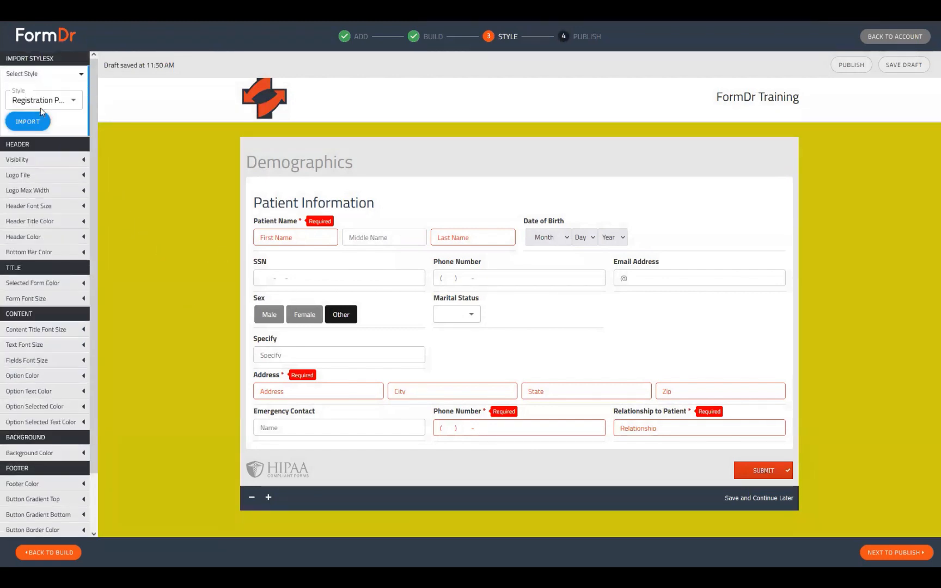
click(28, 121)
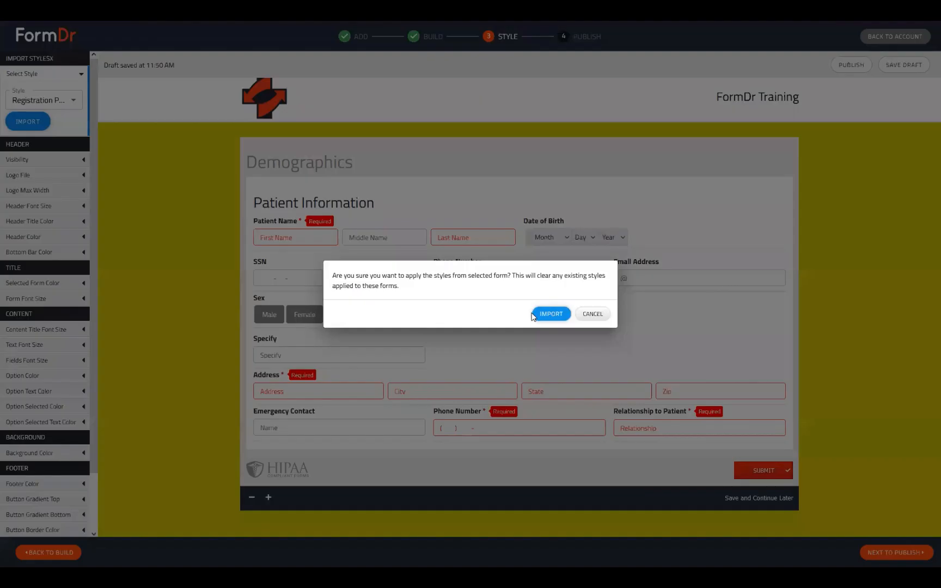
click(539, 316)
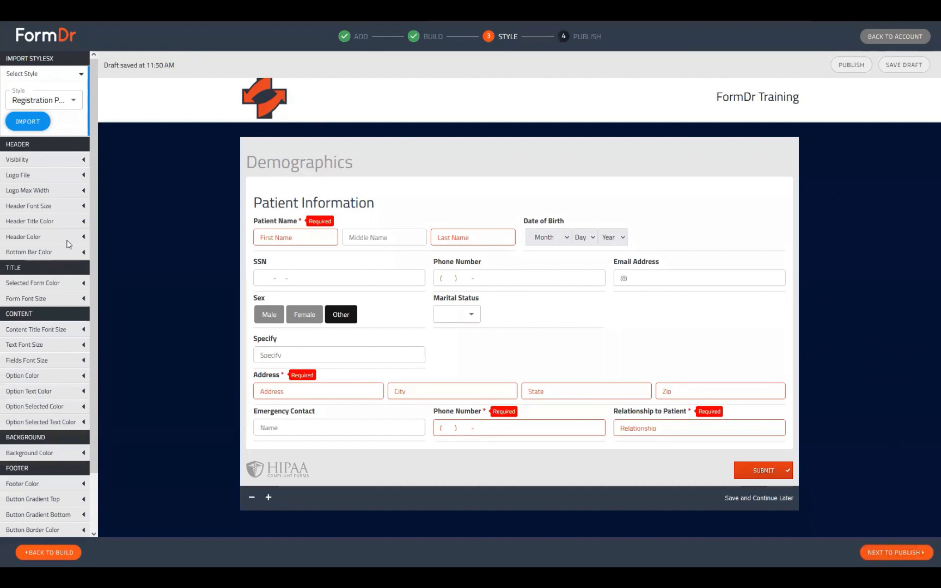
Publish the packet of forms and save its name as FormDr Training.
click(884, 553)
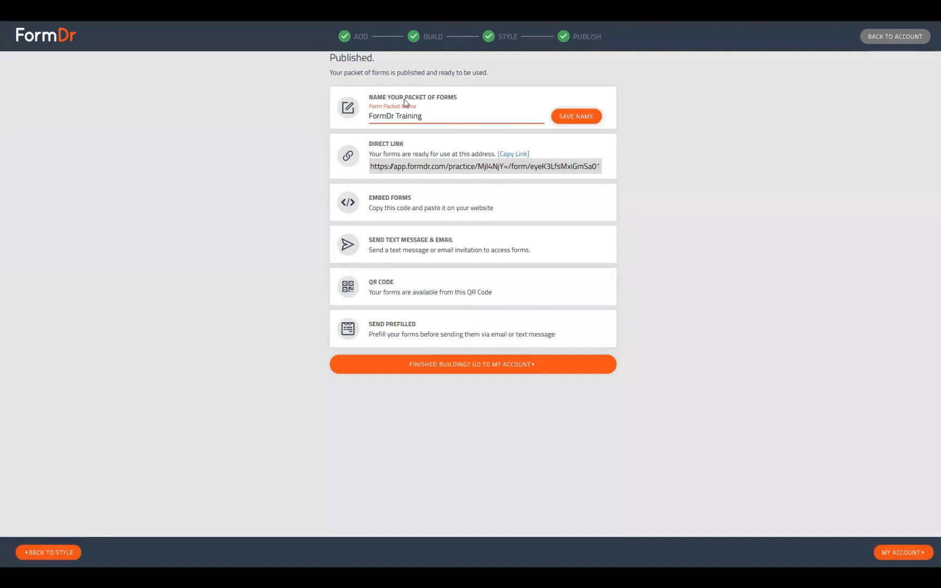
click(370, 115)
click(577, 119)
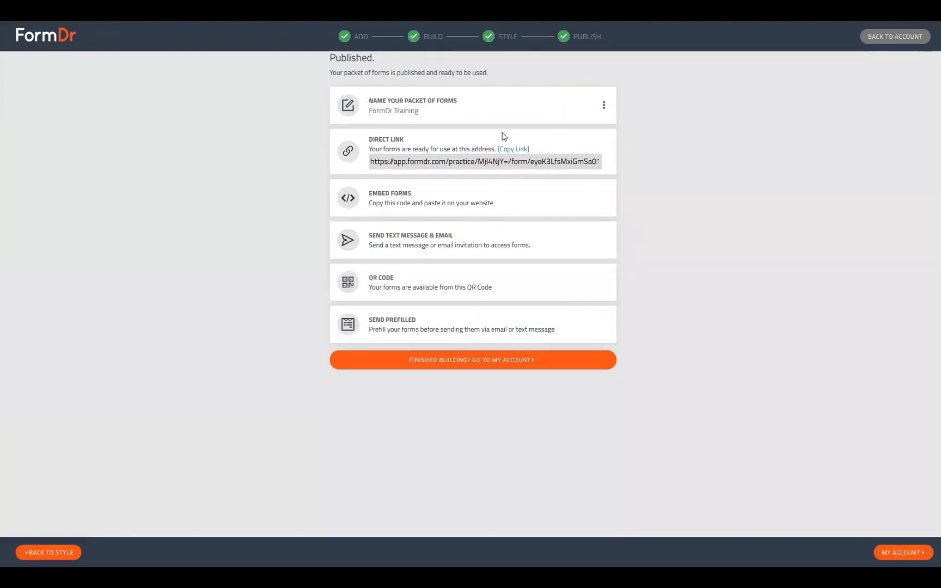
Reopen the published packet's name for editing and save FormDr Training again.
click(604, 112)
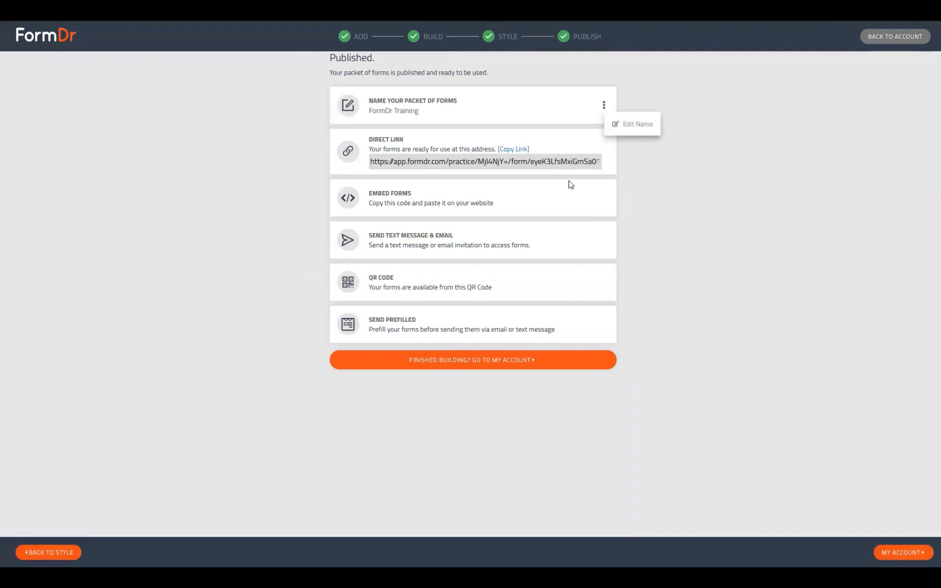
click(631, 125)
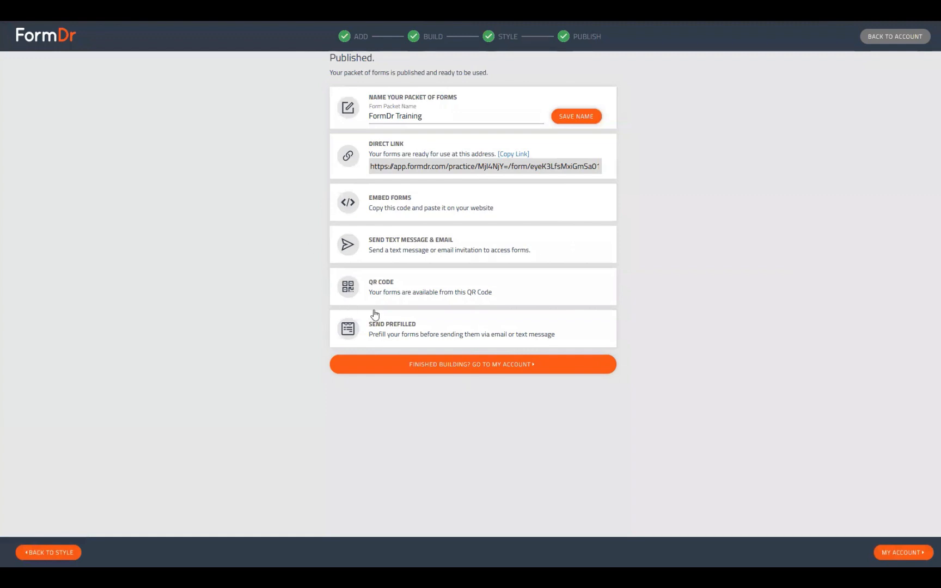
click(579, 120)
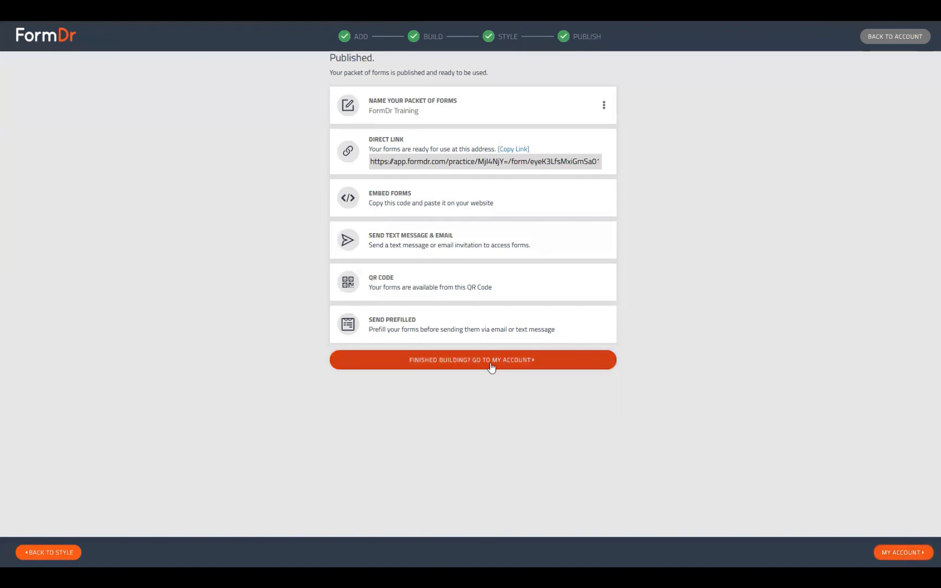
Finish building, go to the account, and show the FormDr Training packet in the My Forms list.
click(448, 364)
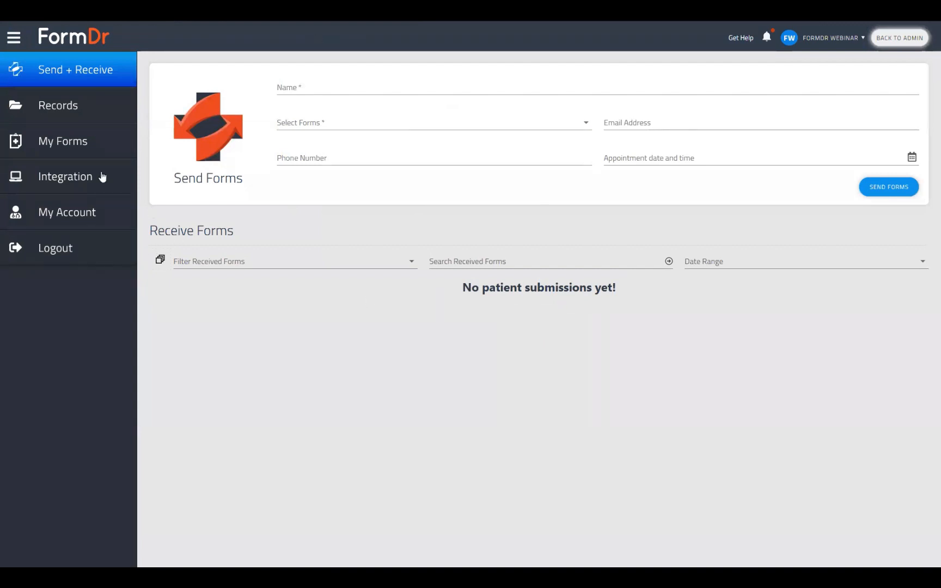
click(82, 146)
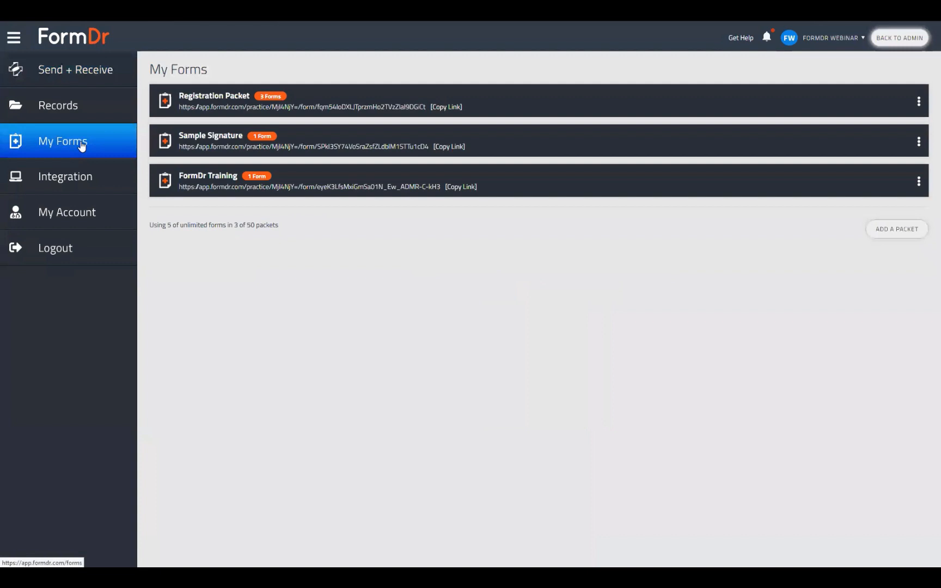
click(242, 188)
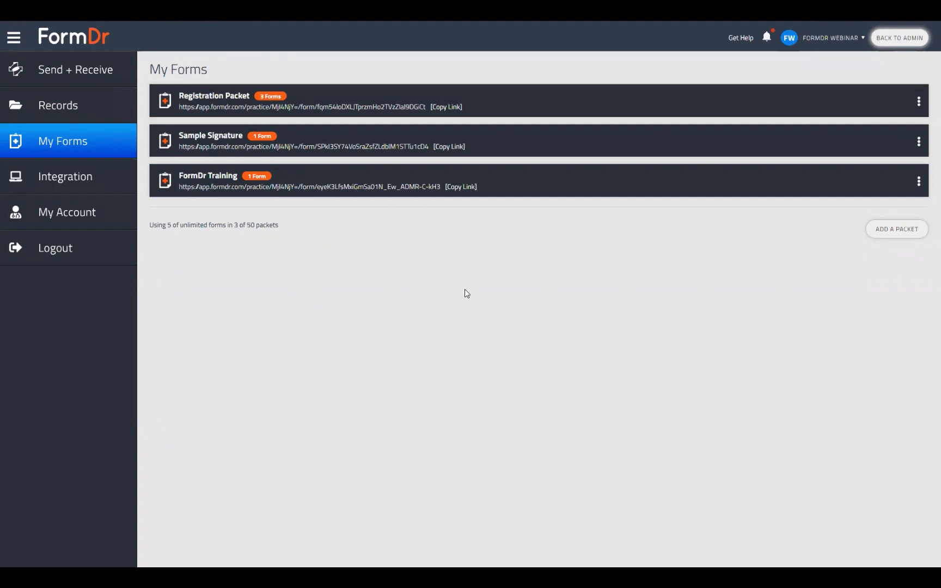
Open the FormDr Product Guide from the support section of the account settings.
click(68, 219)
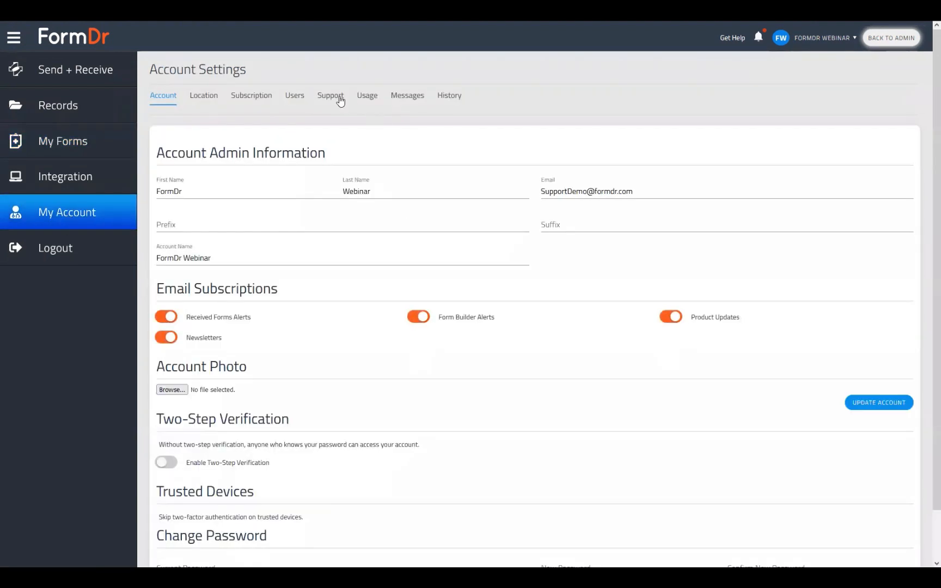
click(331, 96)
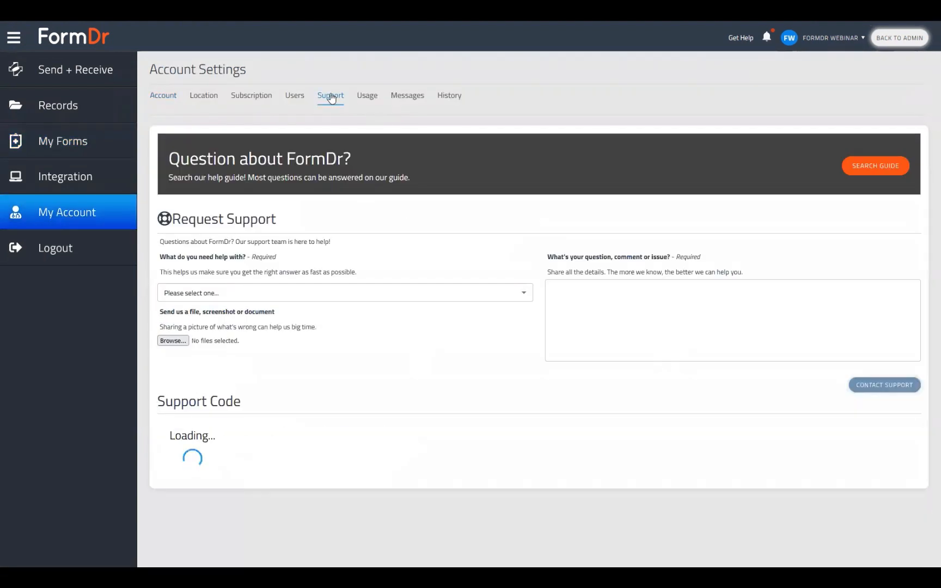
click(861, 166)
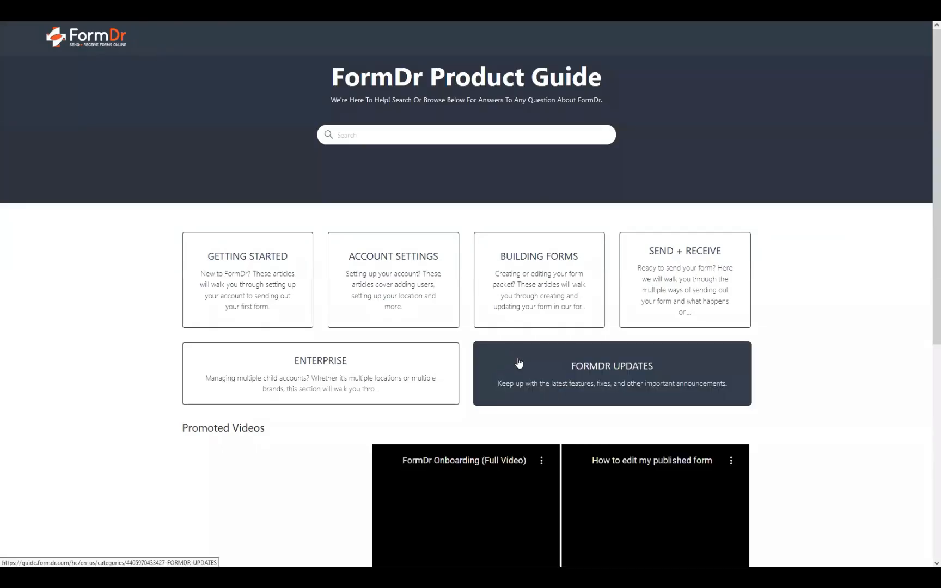
Review the onboarding, beginner and advanced sessions in the February 2023 Webinar Schedule under FormDr Updates, and return to the Product Guide home page.
click(518, 360)
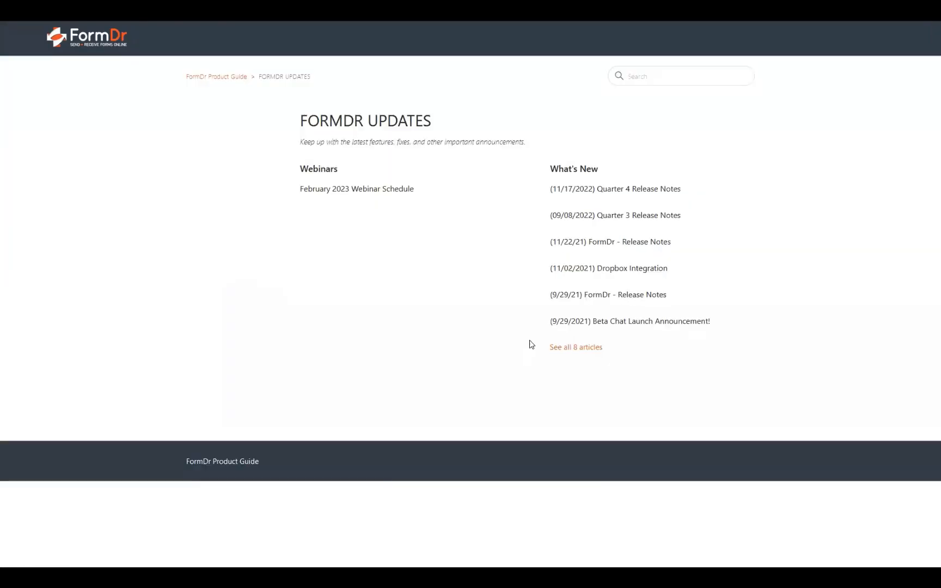
click(350, 190)
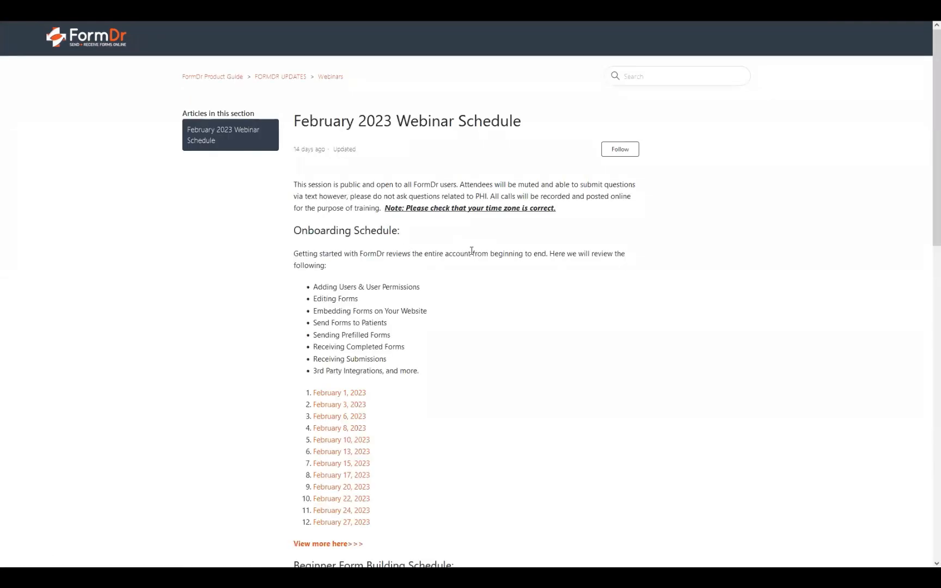
scroll(472, 250, down, 3)
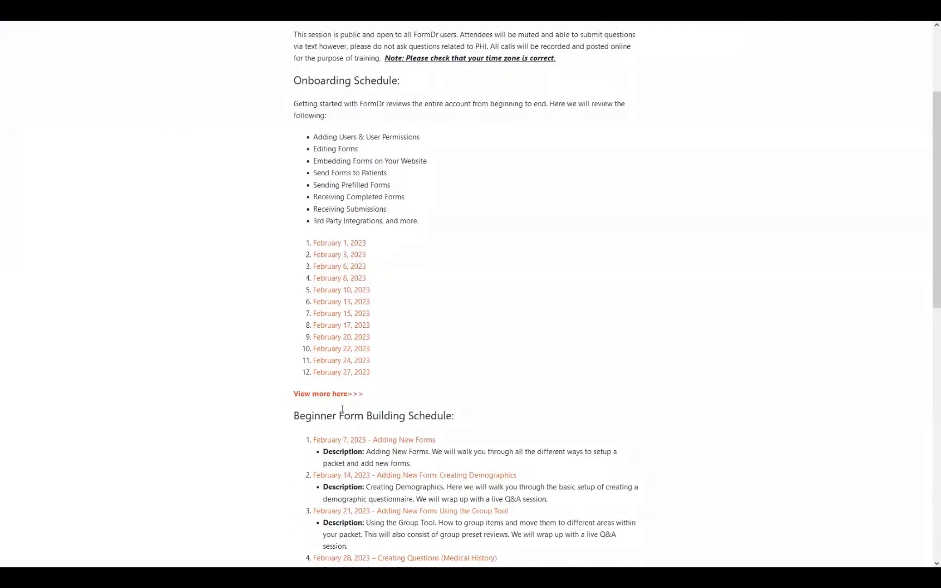
scroll(678, 117, down, 4)
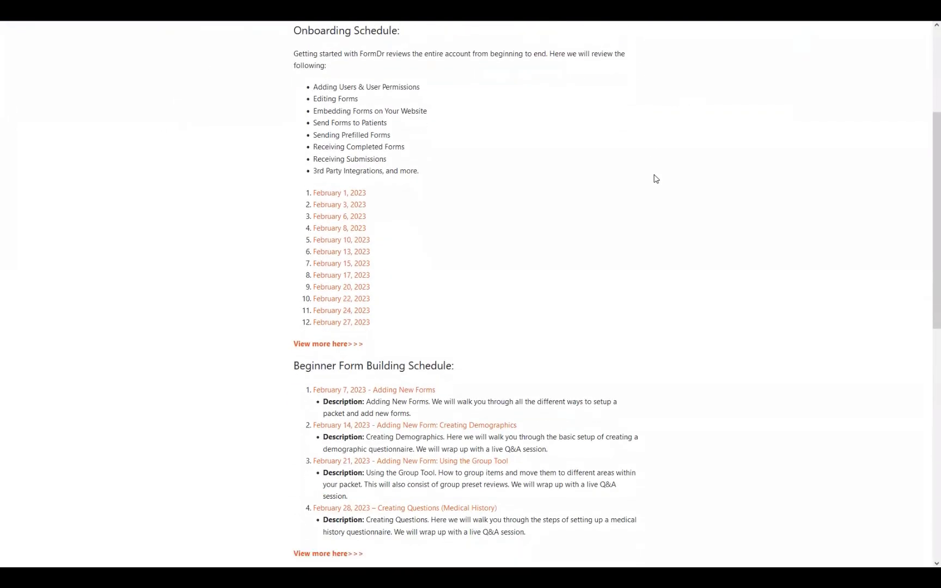
scroll(632, 218, up, 5)
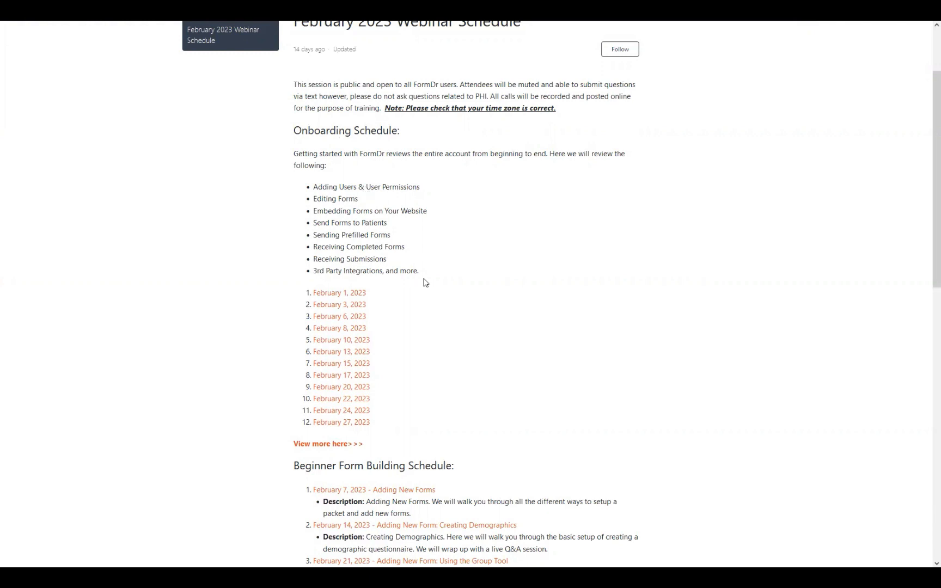
scroll(428, 297, down, 5)
scroll(506, 284, down, 1)
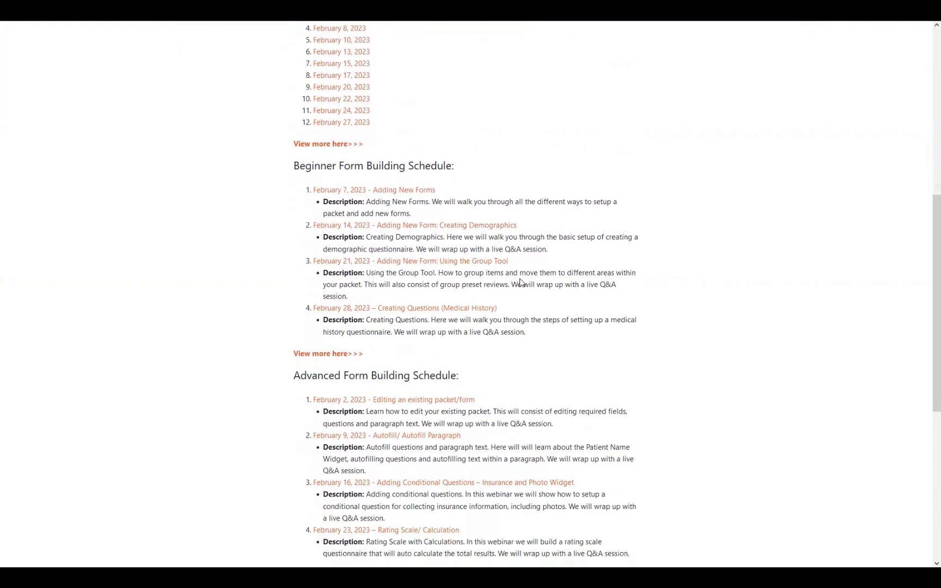
scroll(253, 341, down, 2)
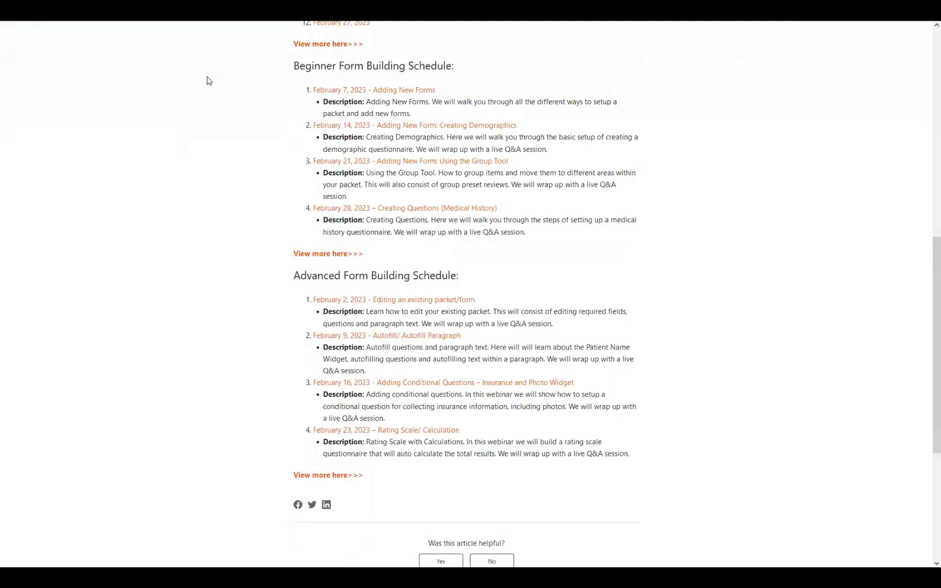
scroll(229, 109, up, 10)
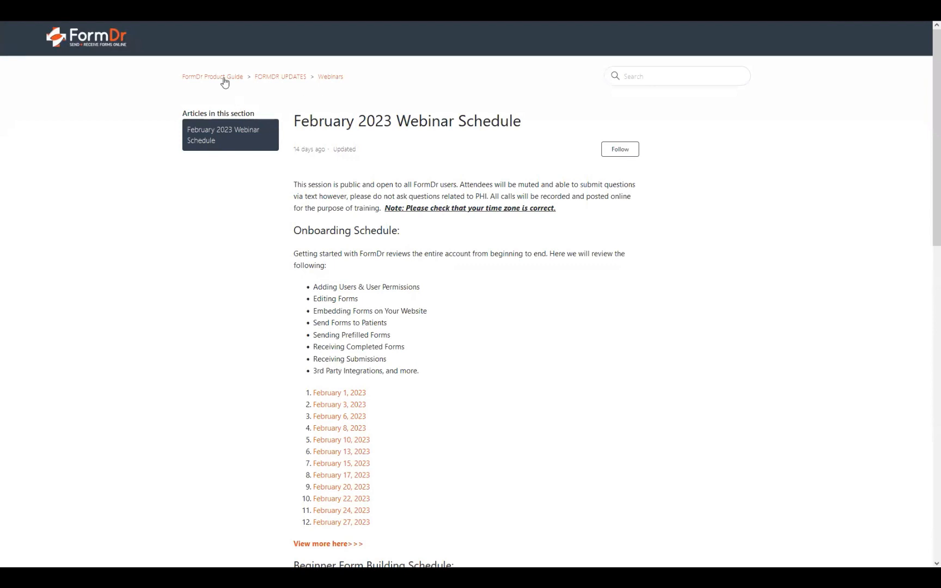
click(225, 79)
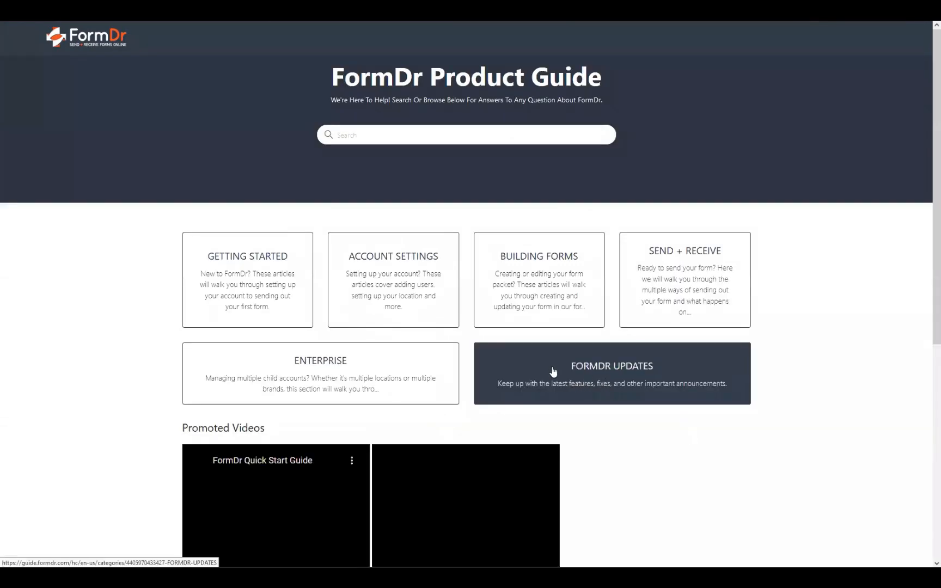